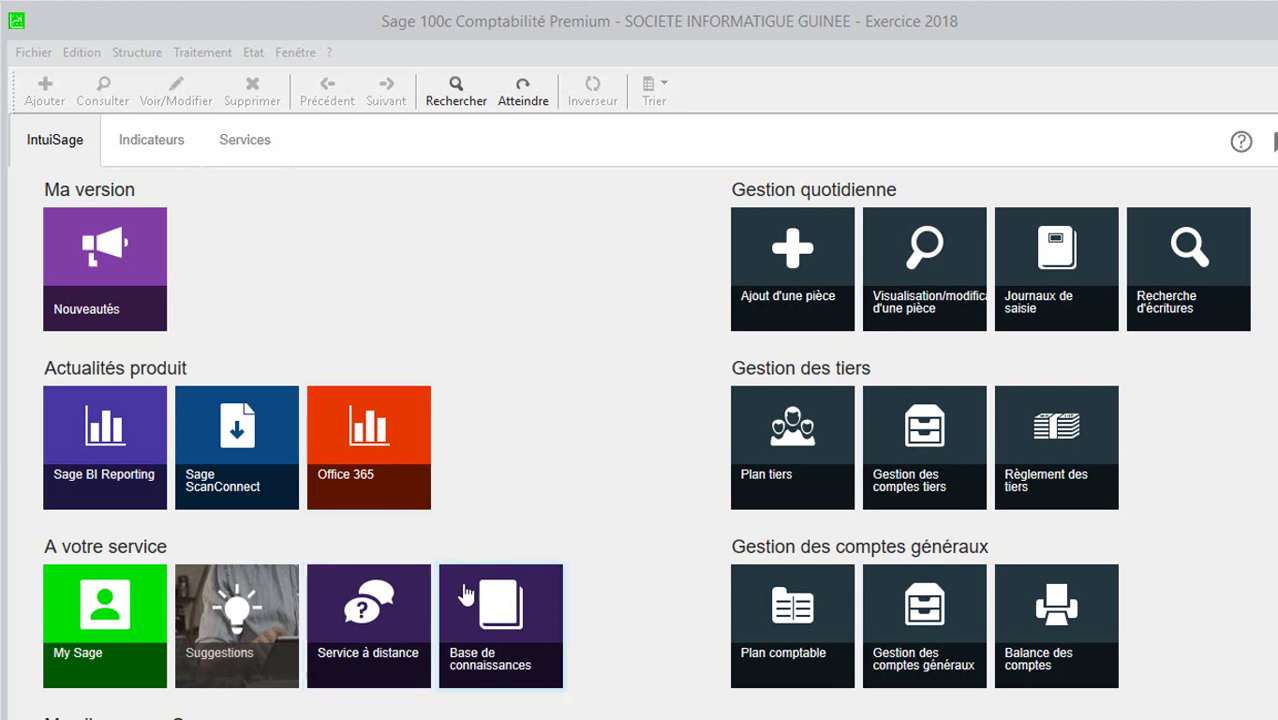
Step: Review the accounting turnover indicator over 3, 6 and 12 months, and return to the 3-month period
scroll(465, 594, down, 3)
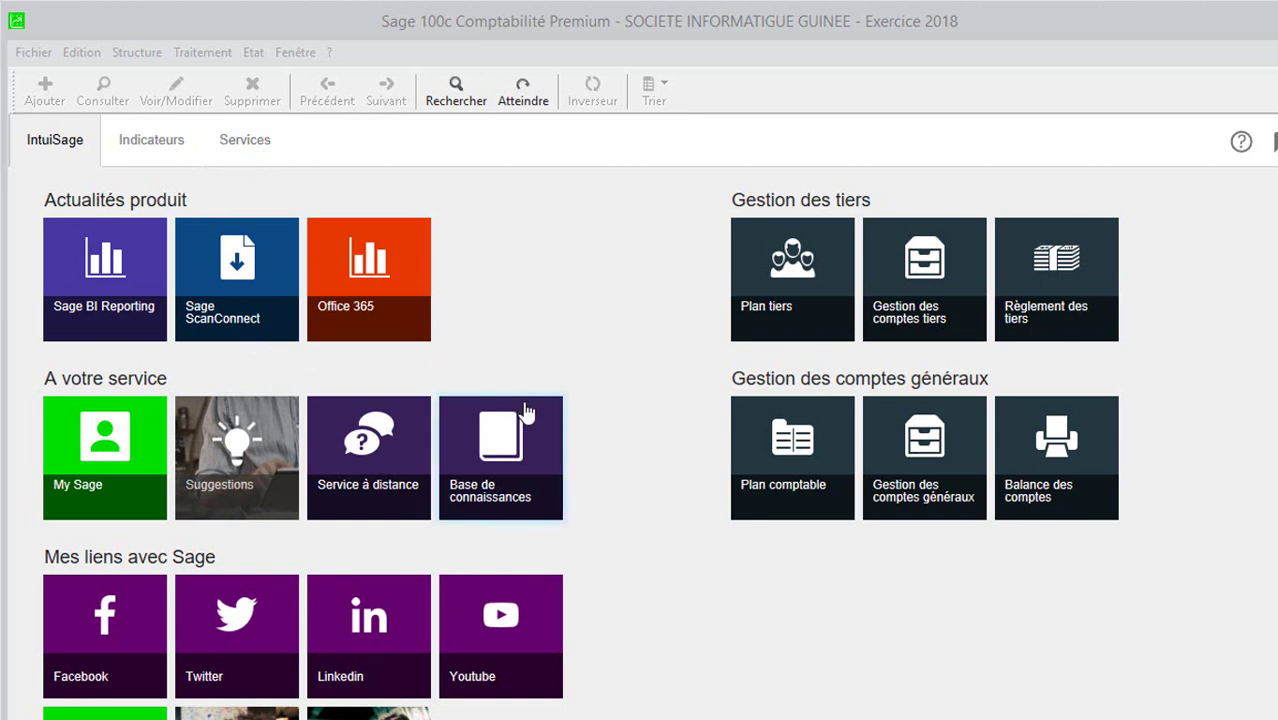
click(160, 150)
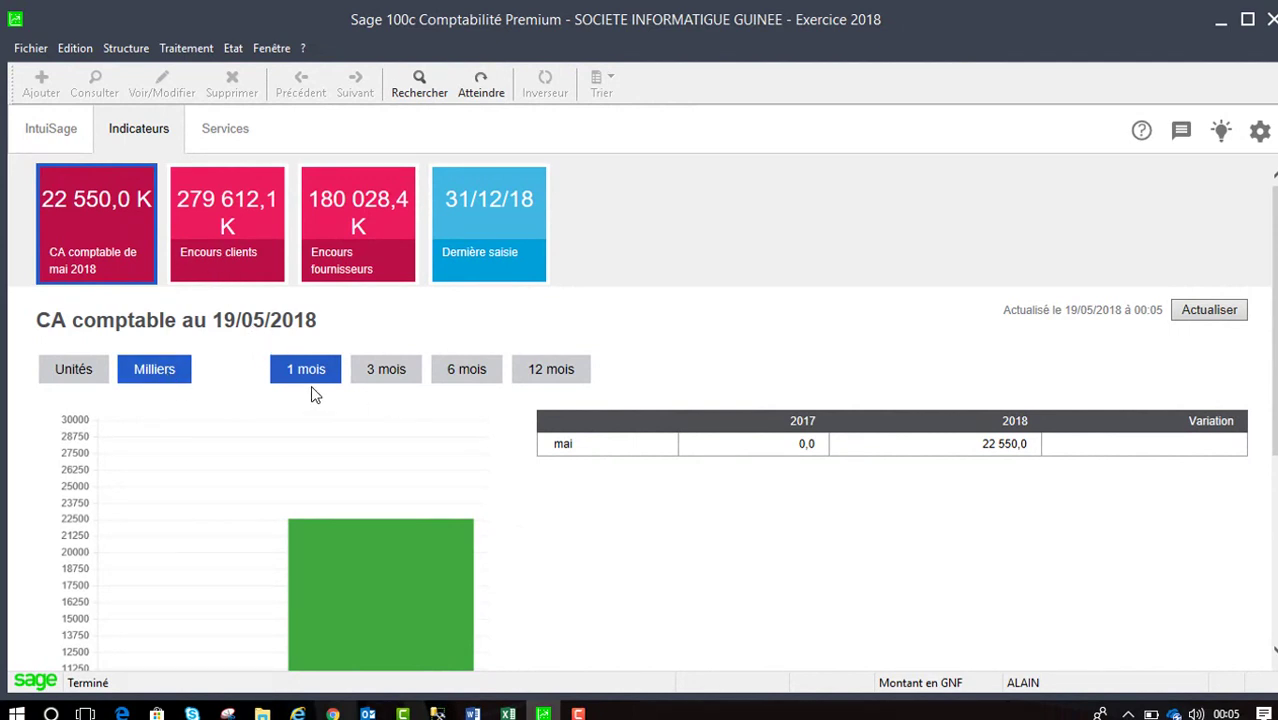
click(376, 377)
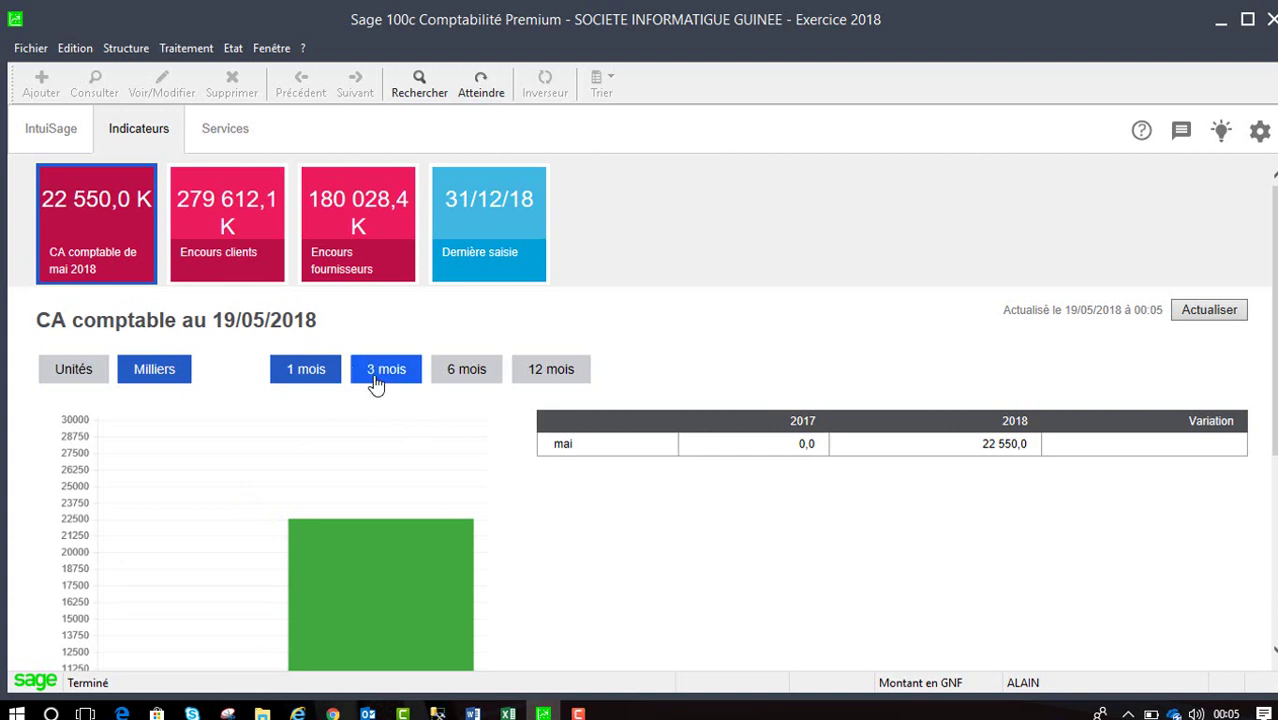
click(462, 372)
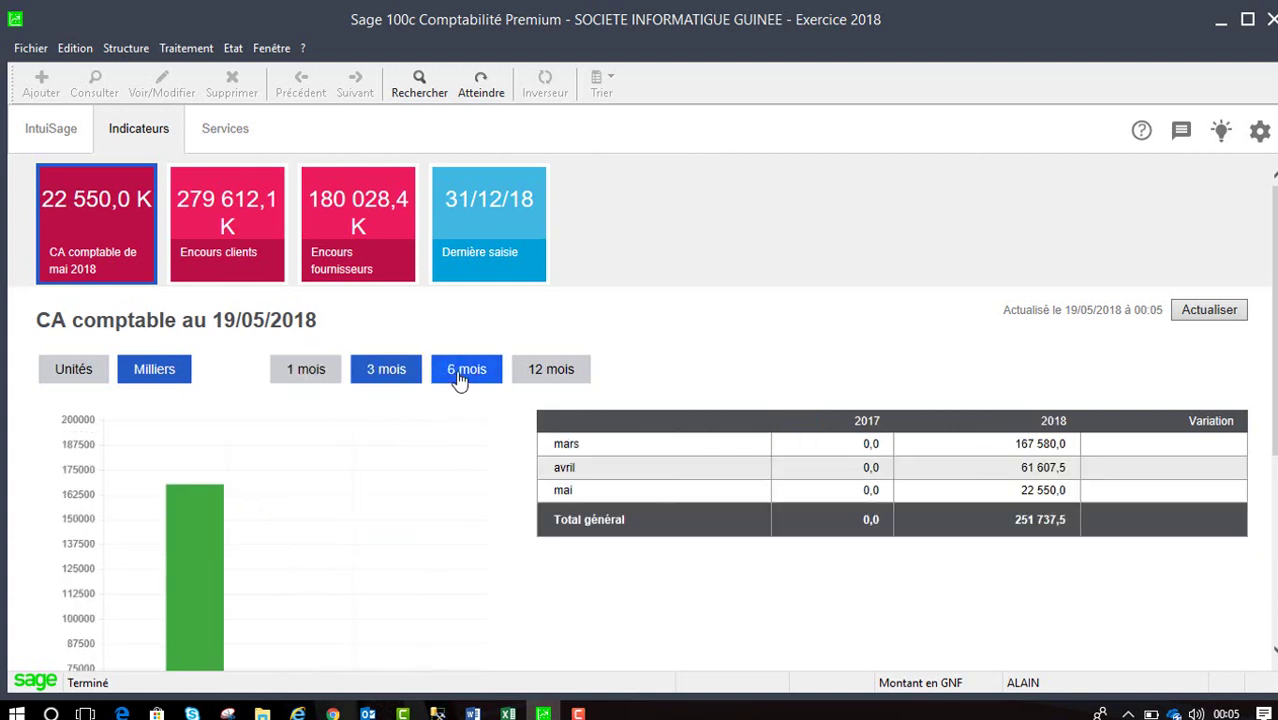
click(580, 383)
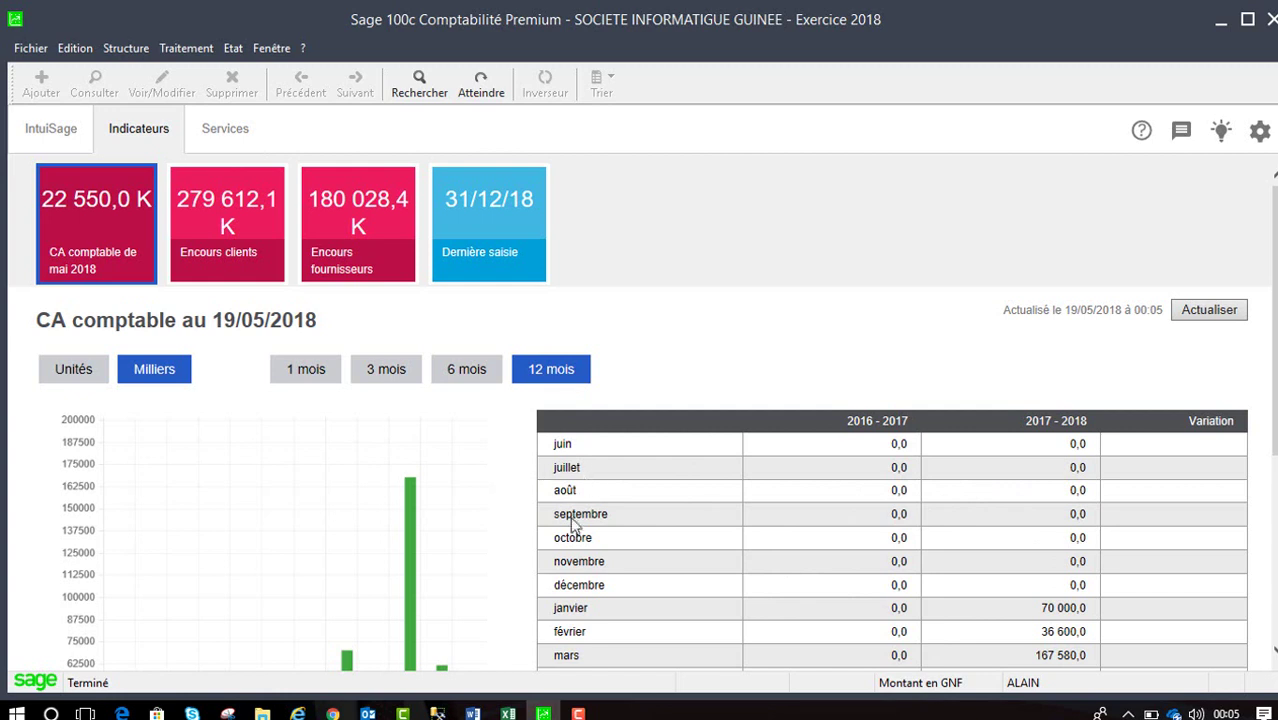
click(378, 376)
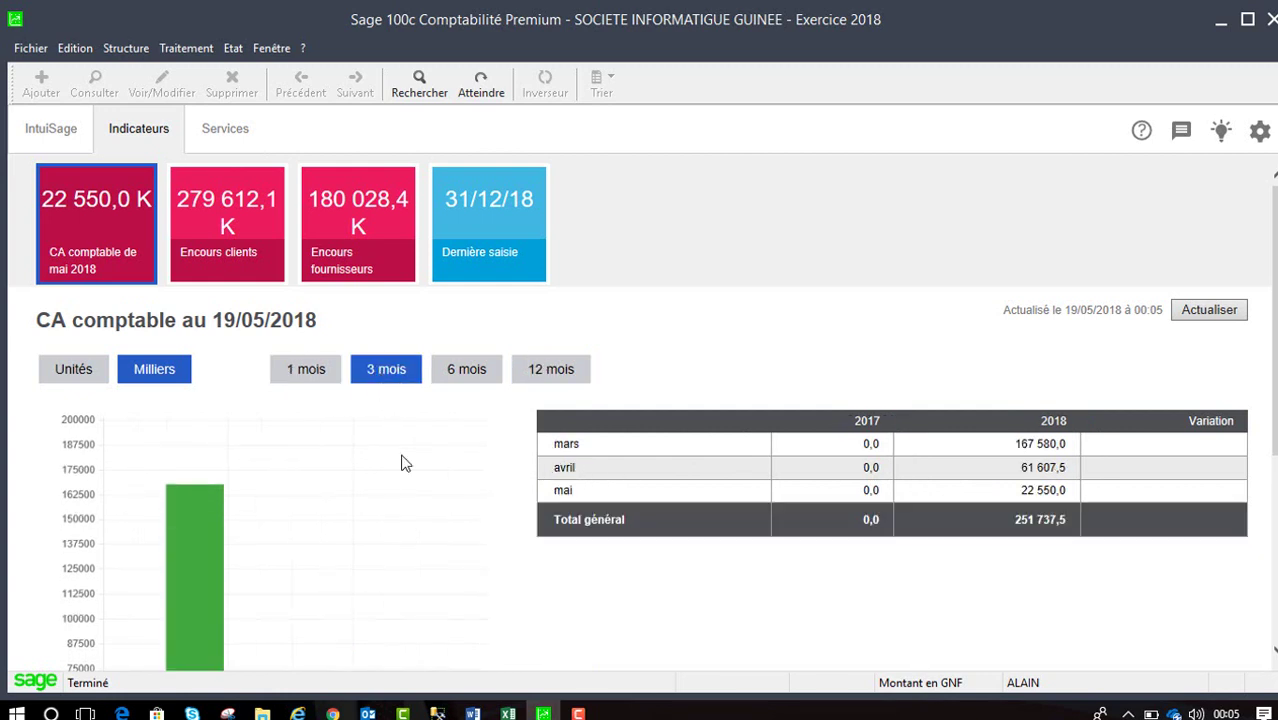
Step: Review the Encours clients, Encours fournisseurs and Dernière saisie indicators and the Services page, ending on IntuiSage
click(224, 231)
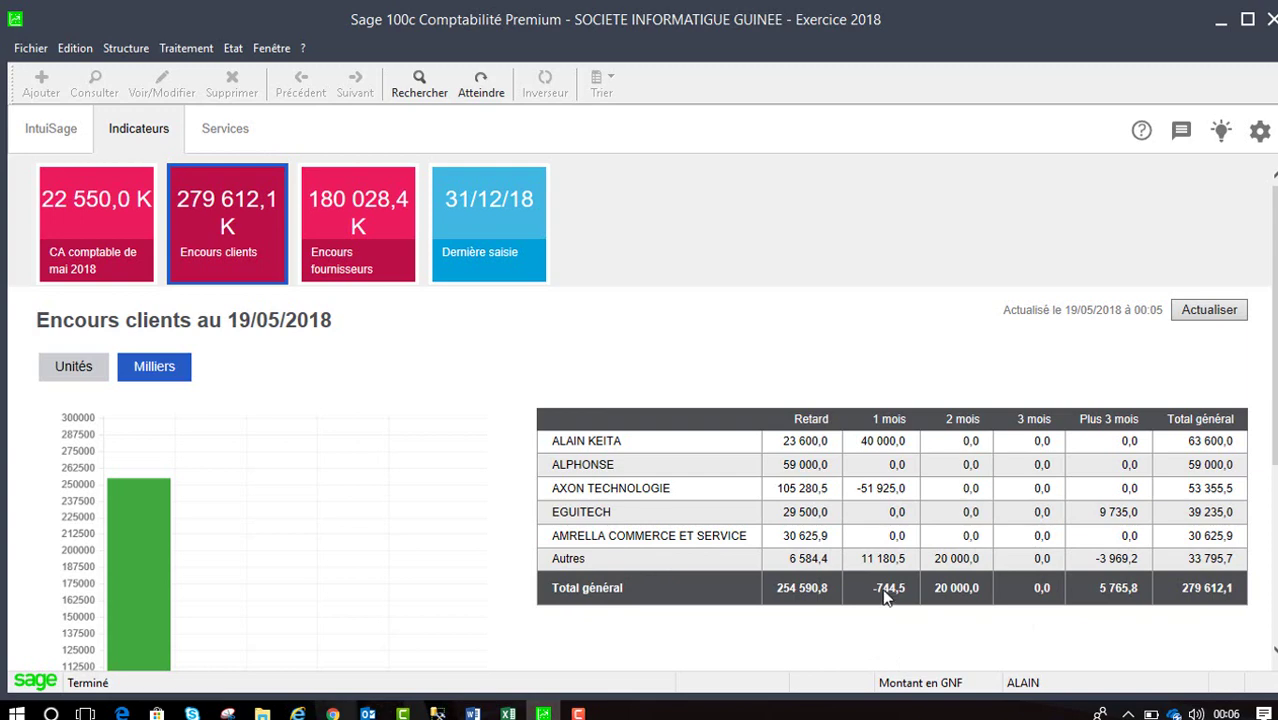
click(356, 272)
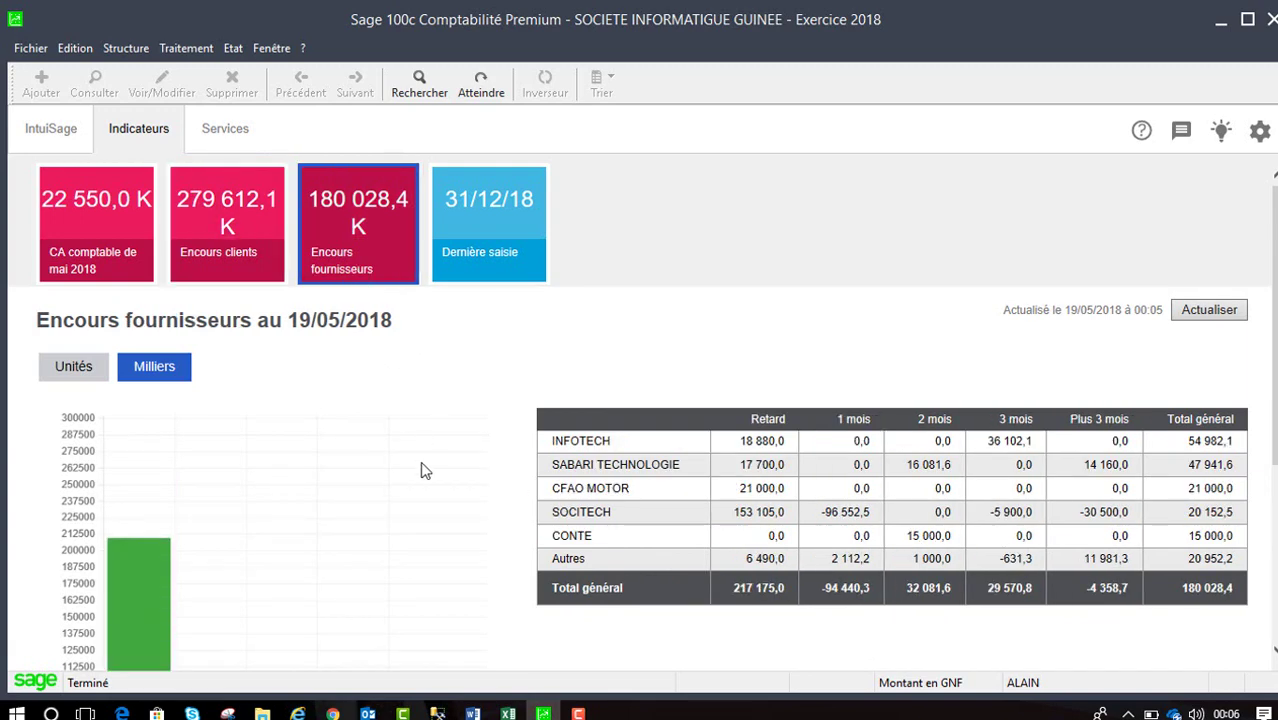
click(462, 240)
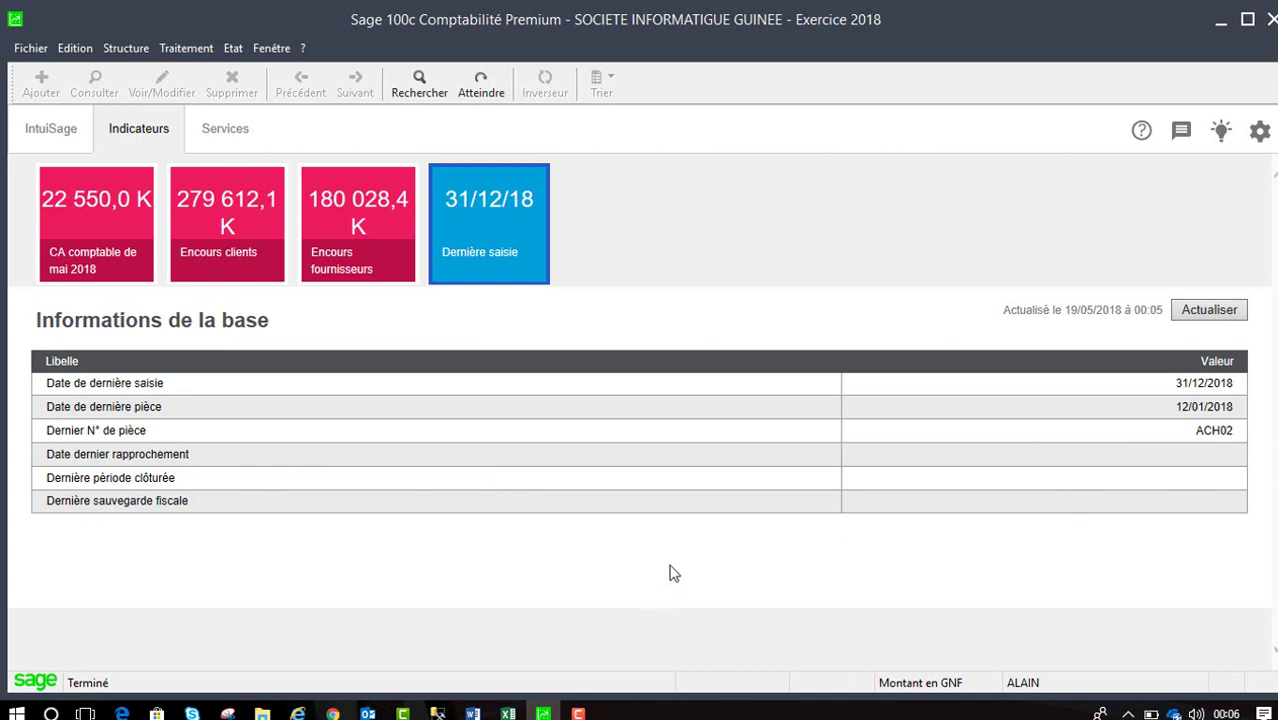
click(232, 134)
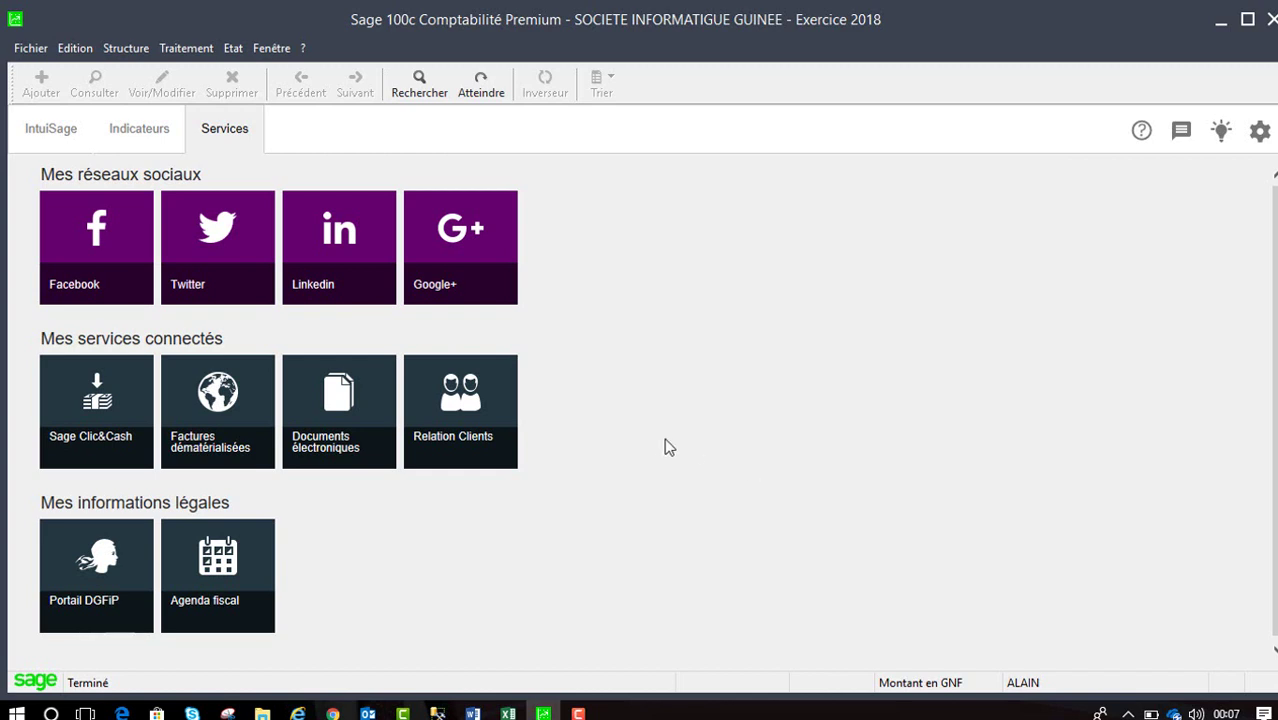
click(66, 130)
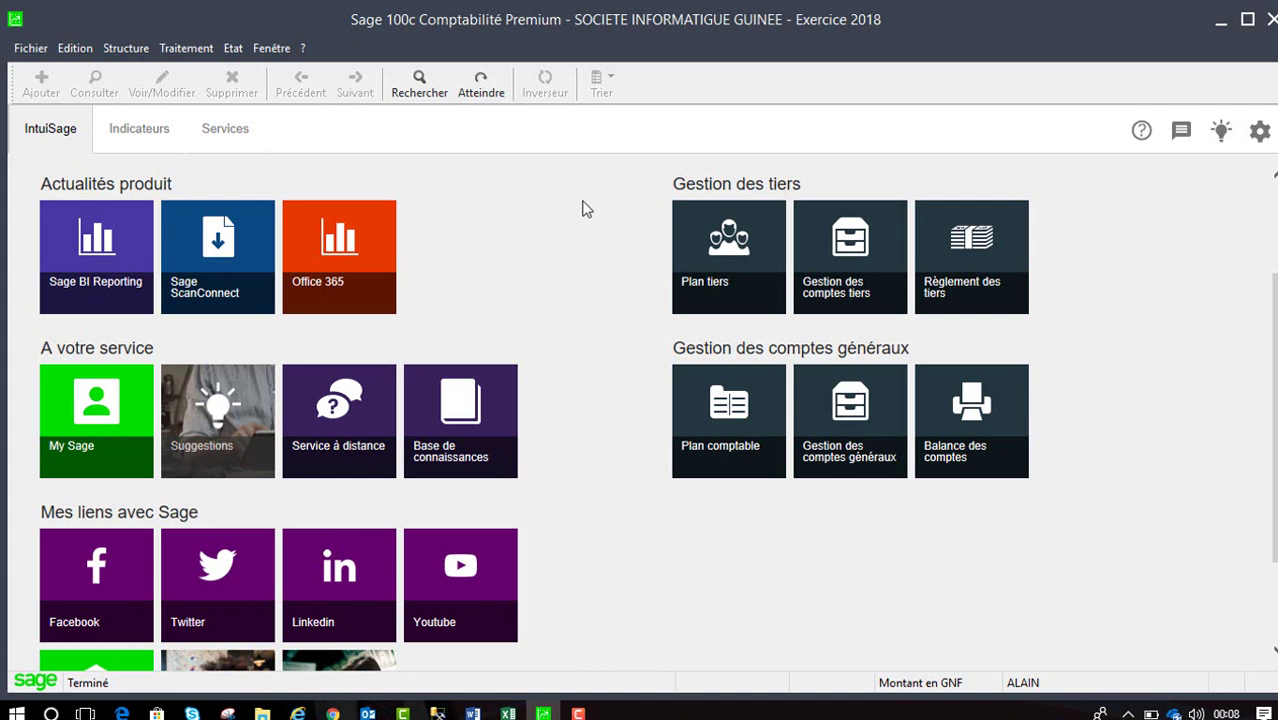
Step: Switch to SQL Server Management Studio and select the SOCIETE INFORMATIGUE GUINEE database in the expanded database list
click(437, 713)
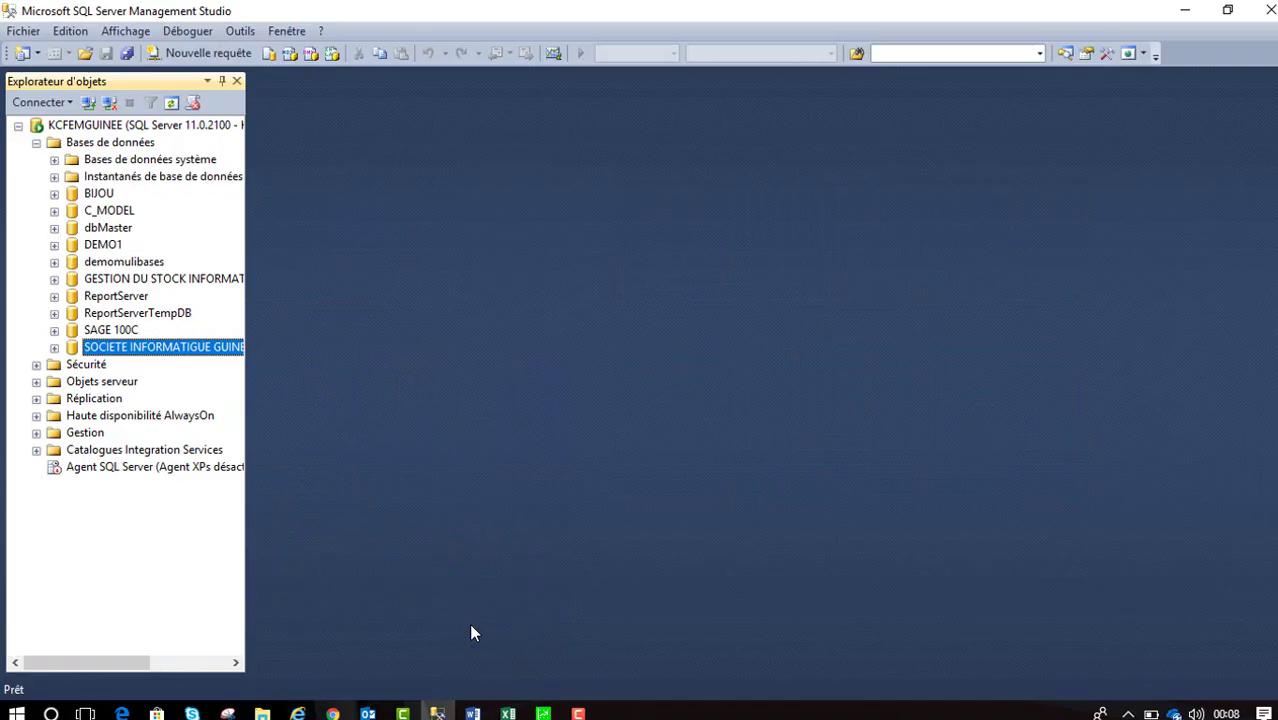
click(36, 142)
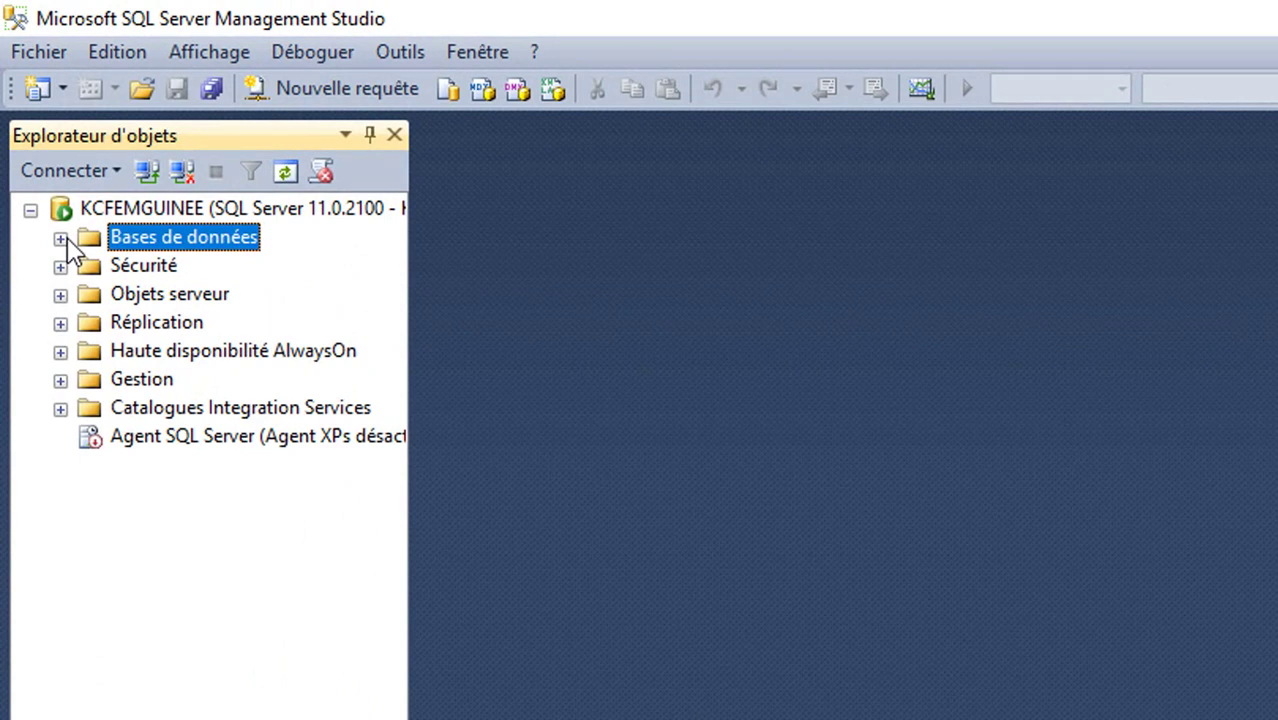
click(61, 239)
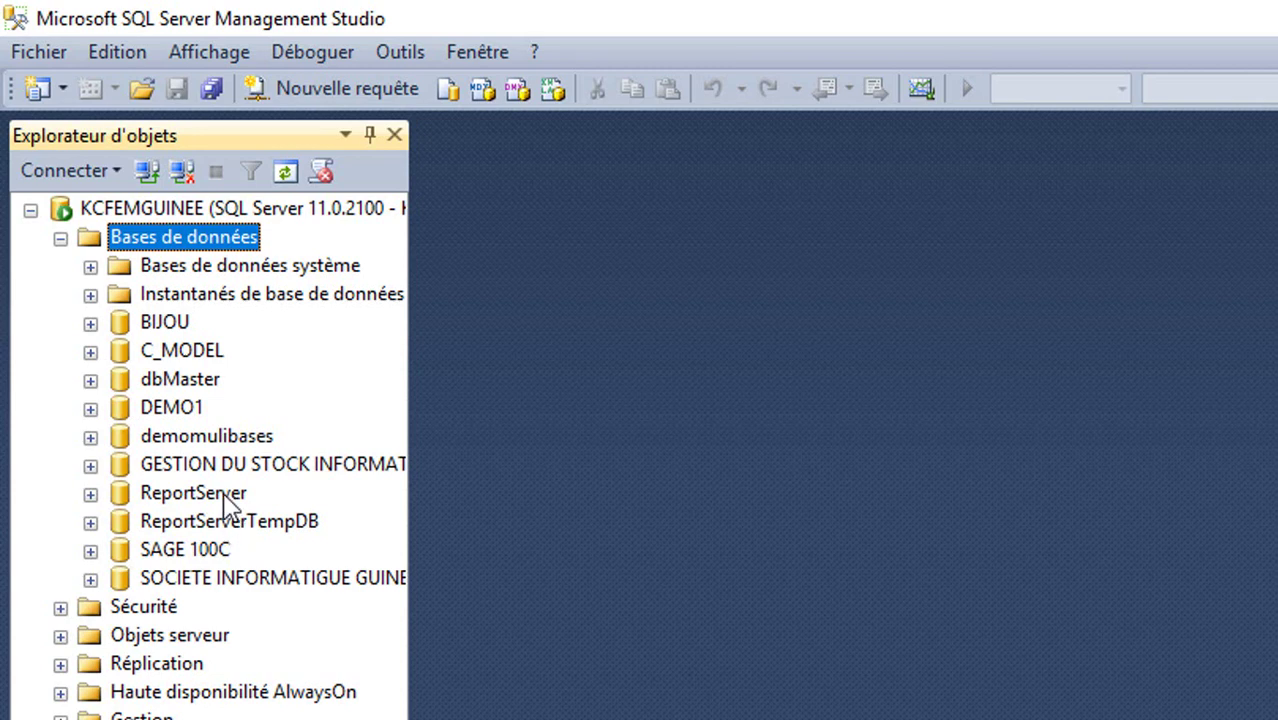
click(248, 584)
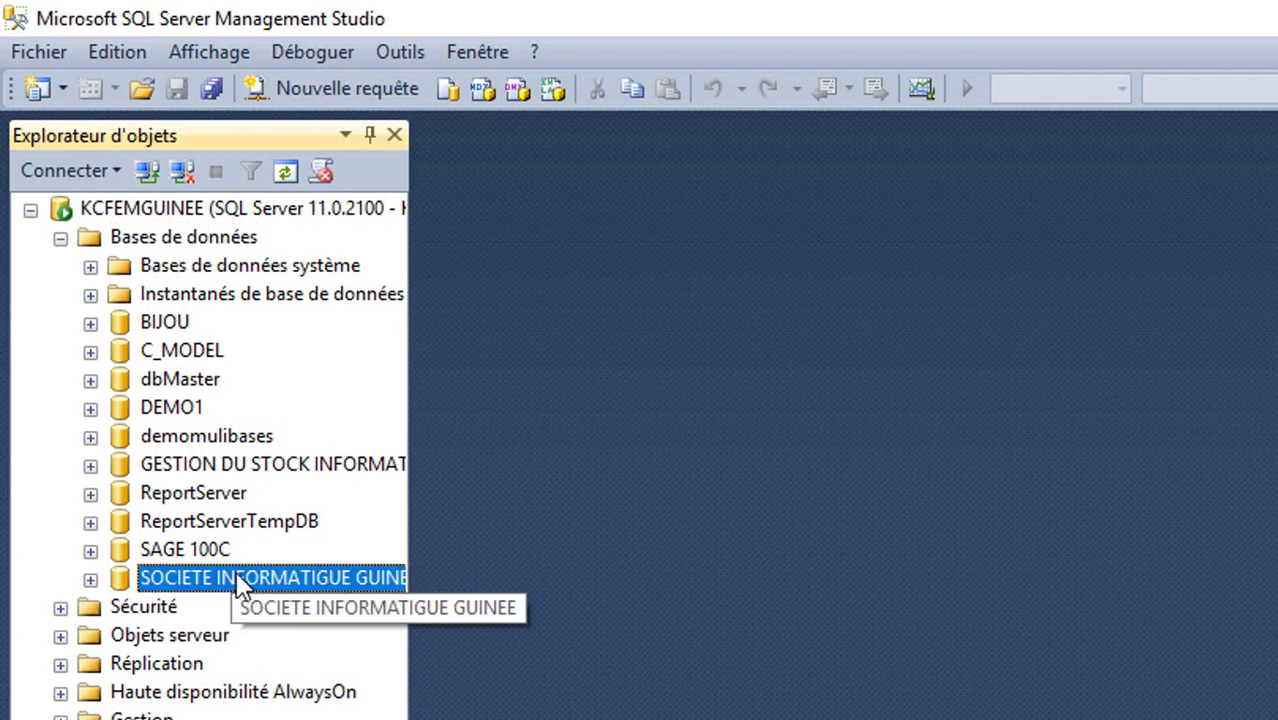
Step: Inspect the backup settings of the SOCIETE INFORMATIGUE GUINEE database, and return to Sage 100c without running the backup
right_click(240, 585)
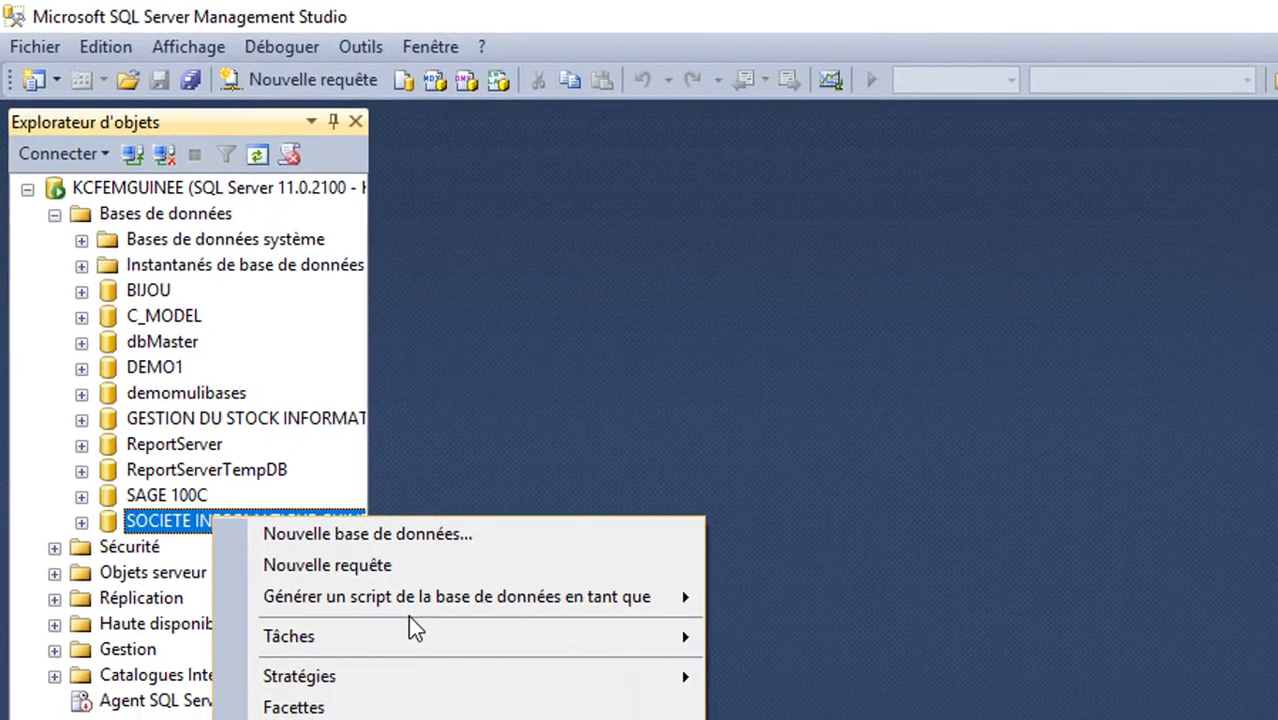
mouse_move(627, 644)
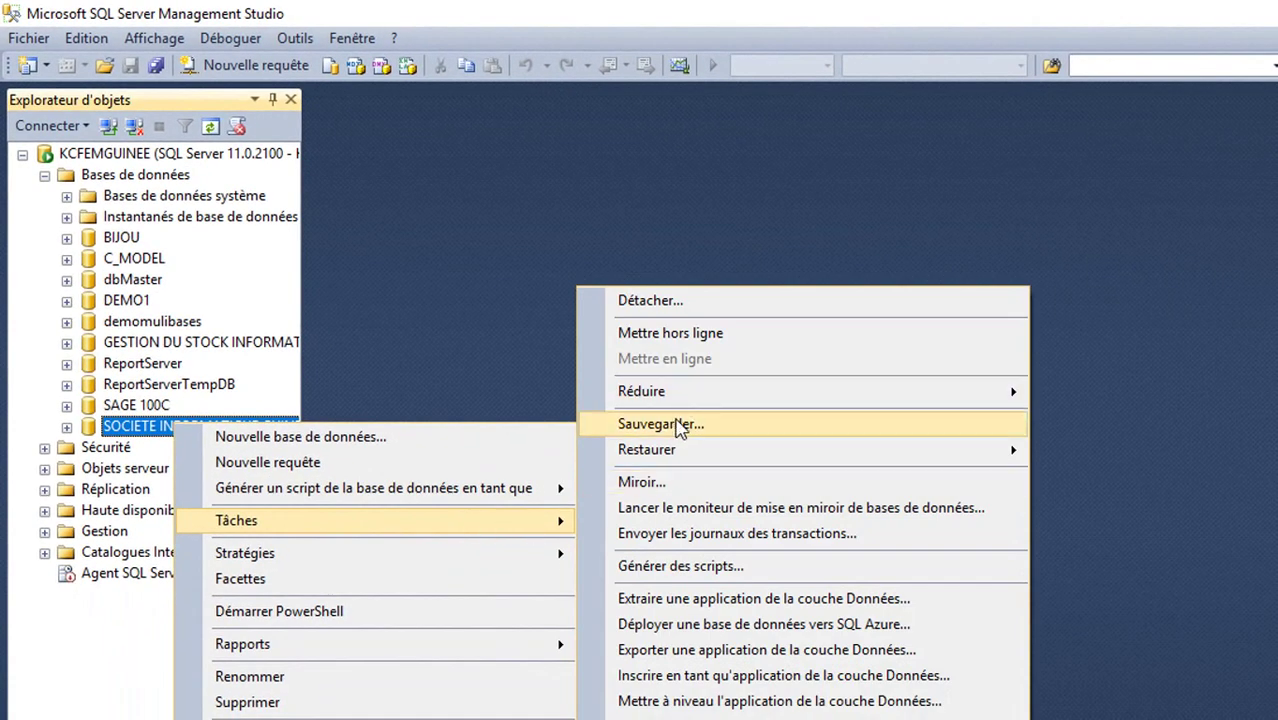
click(660, 424)
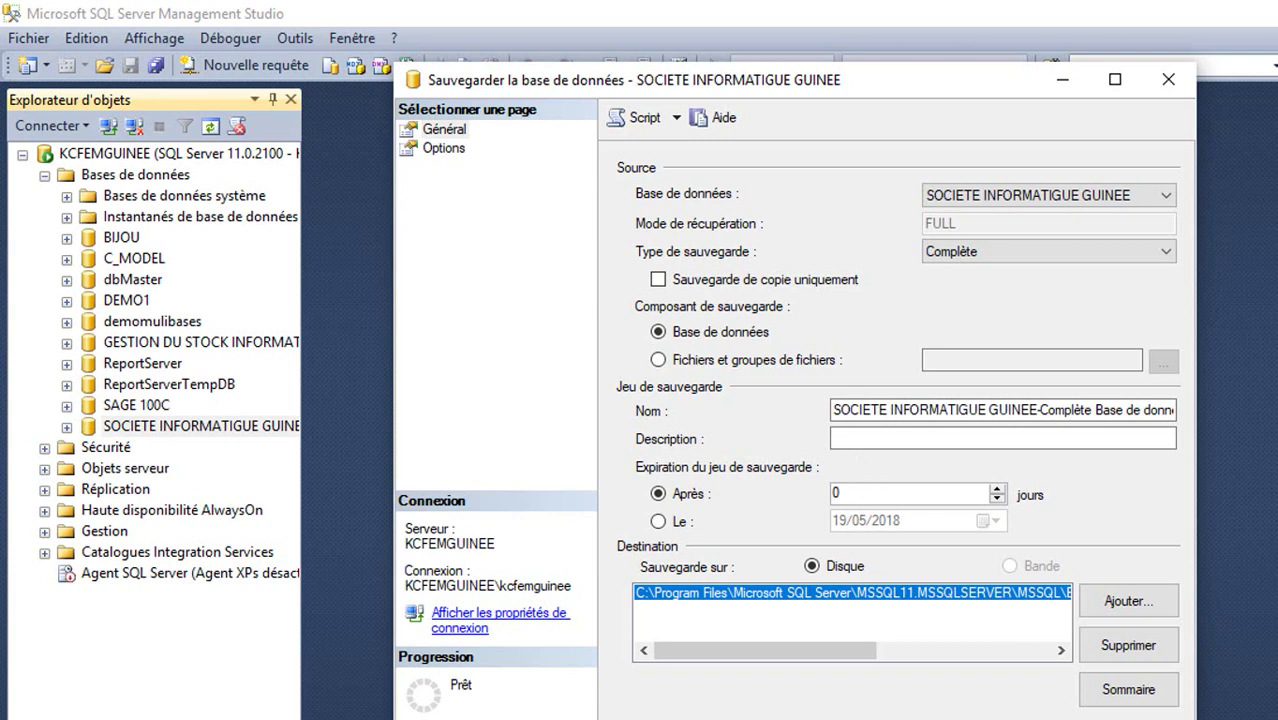
key(Escape)
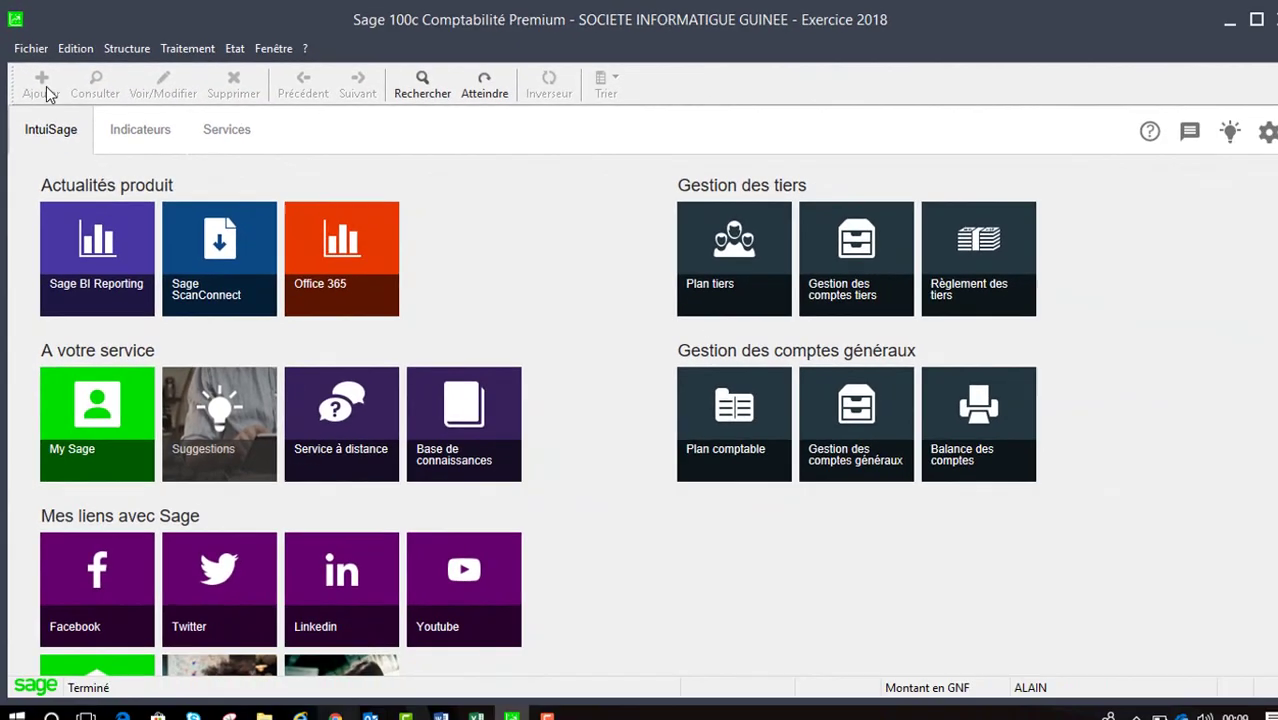
Step: Go through the company backup assistant up to confirming the processing with Oui, and cancel it without starting the backup
click(31, 48)
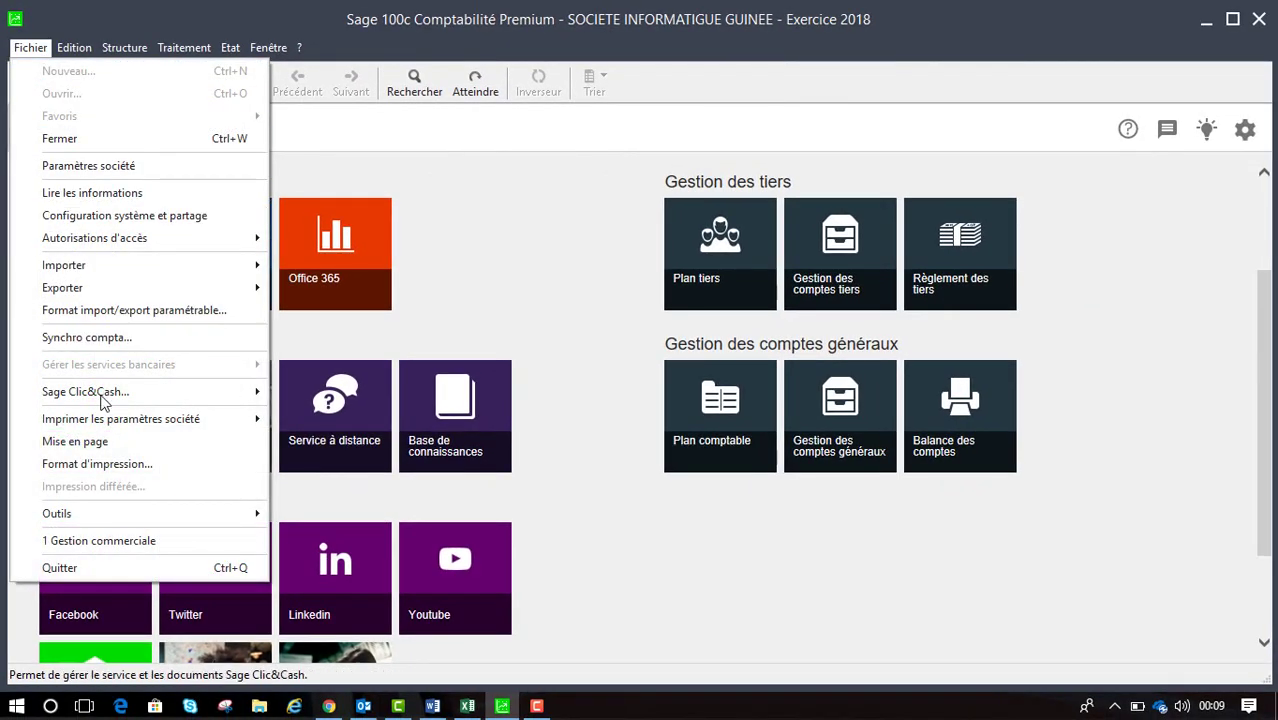
mouse_move(163, 512)
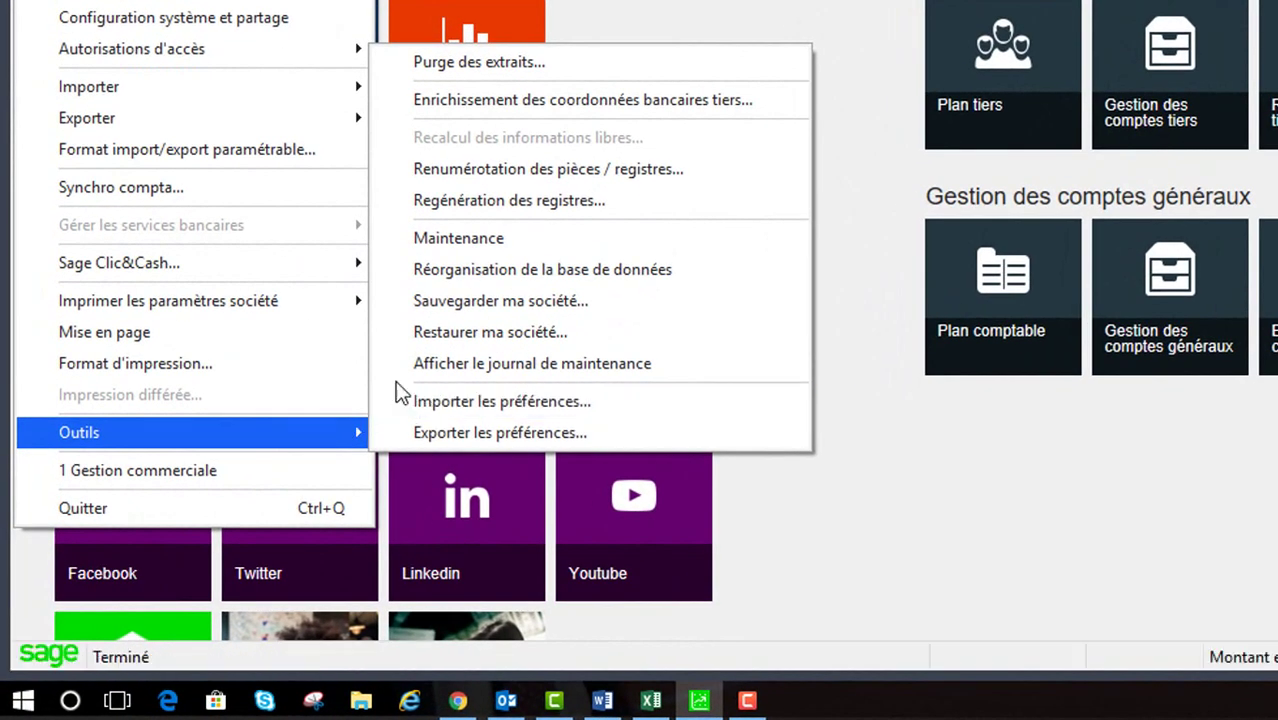
click(478, 301)
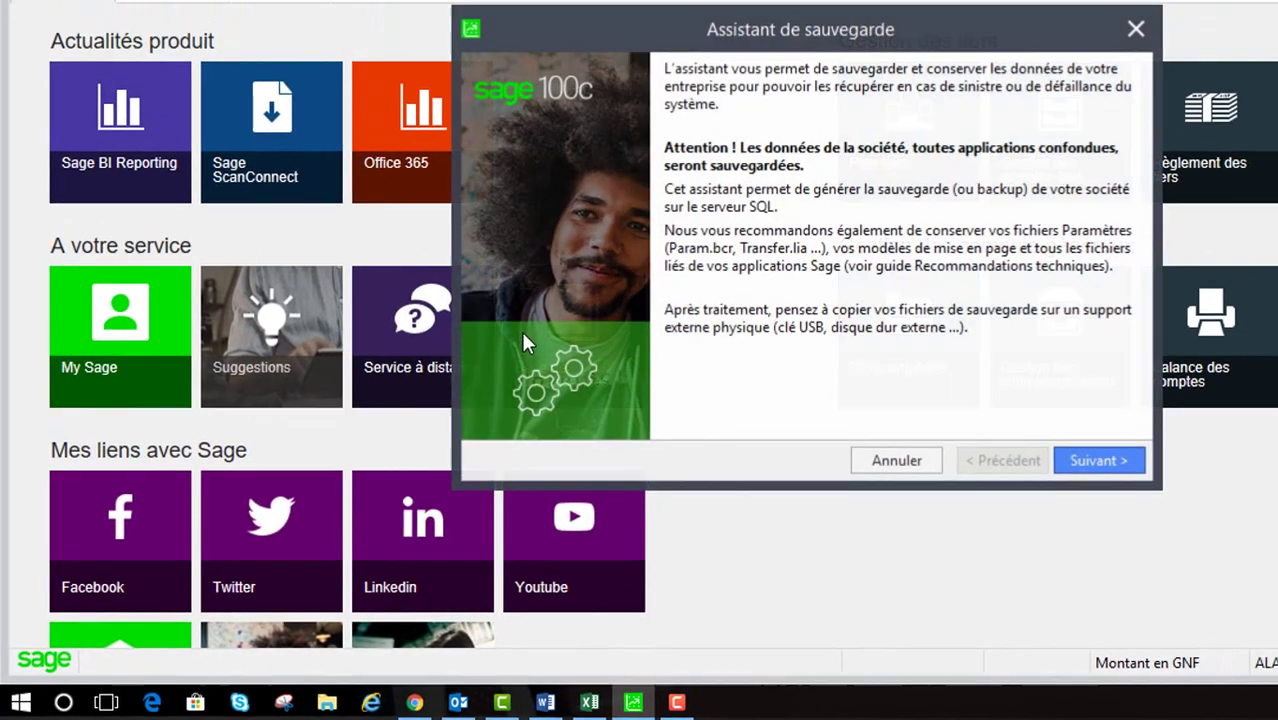
click(1115, 463)
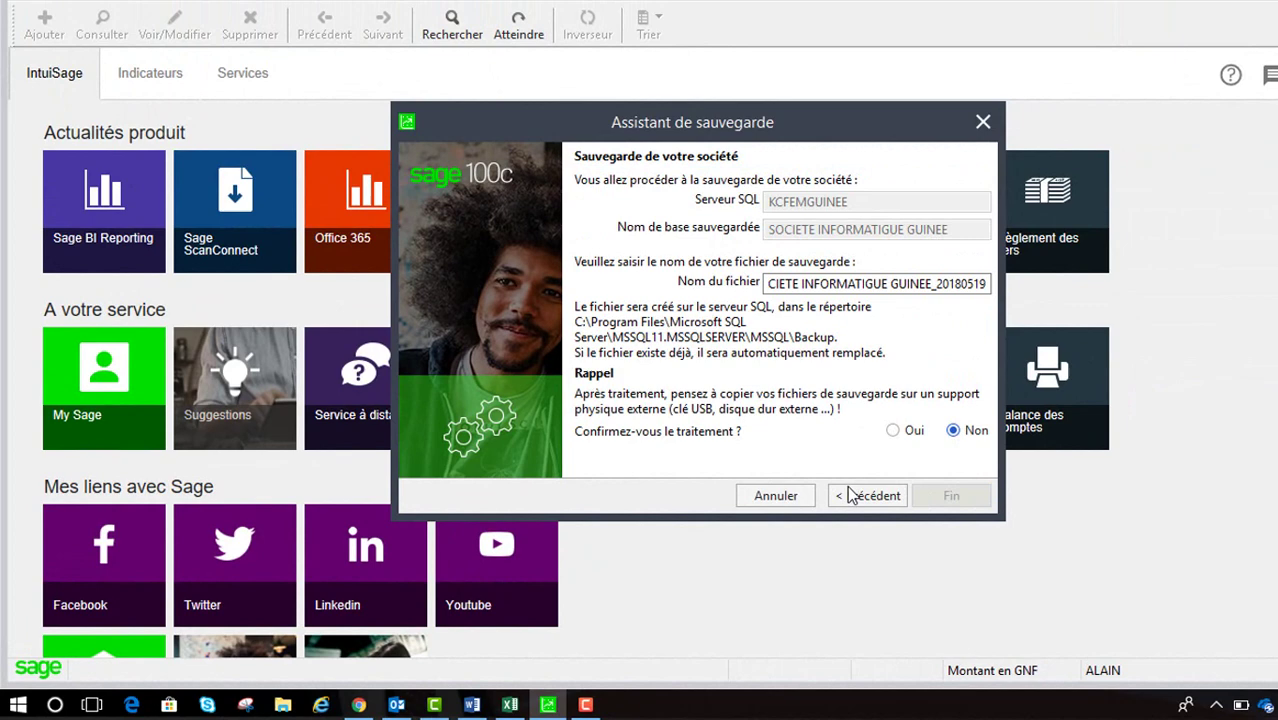
click(891, 432)
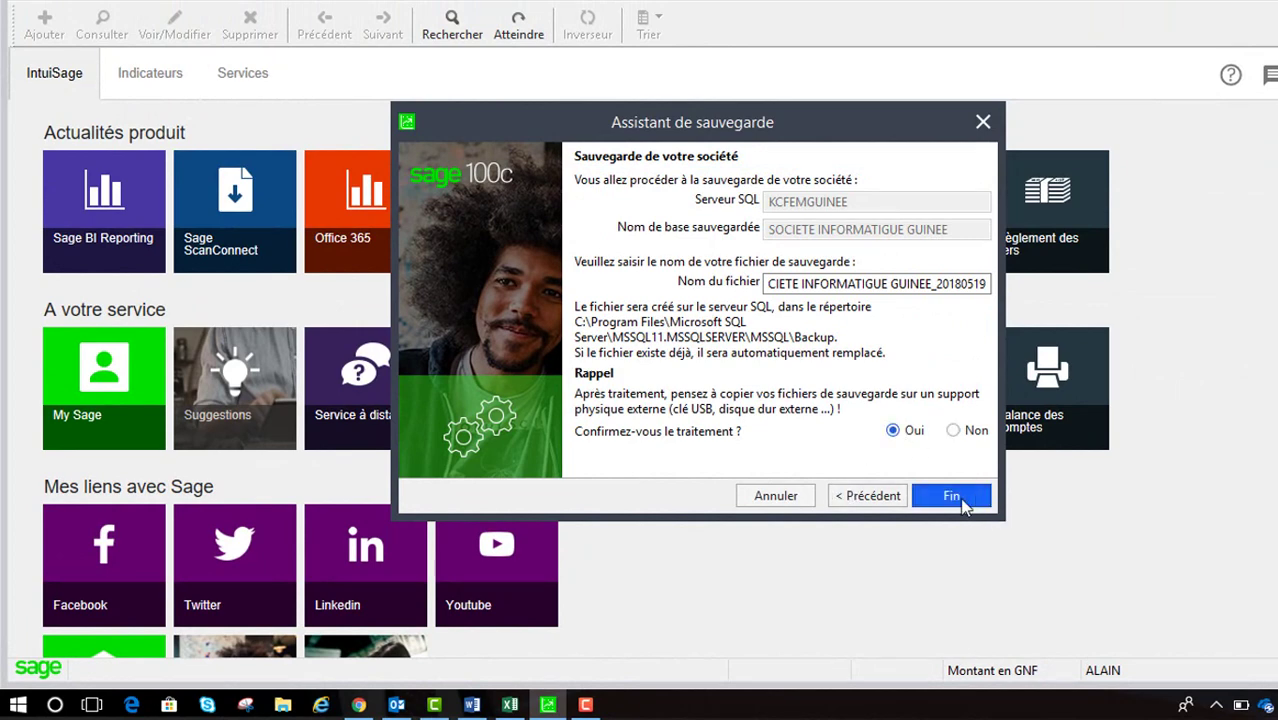
click(790, 500)
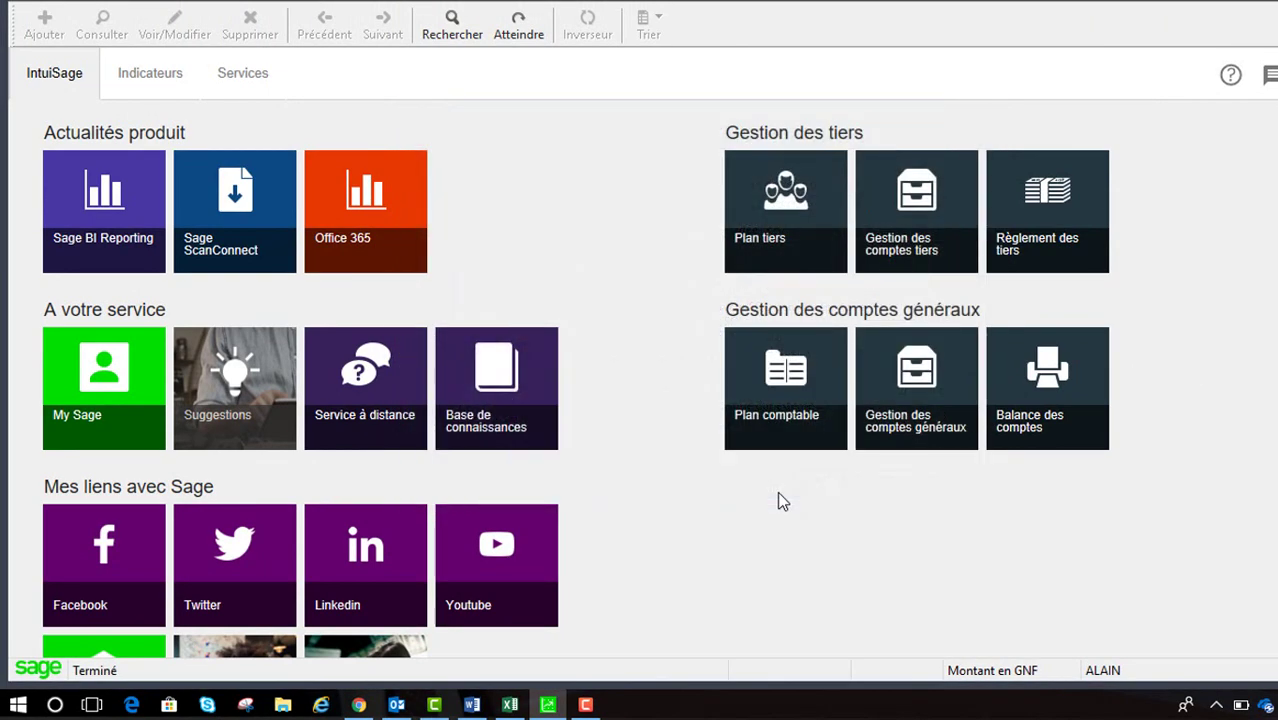
Step: Examine the company restore assistant up to its confirmation page, and close it without restoring
click(40, 2)
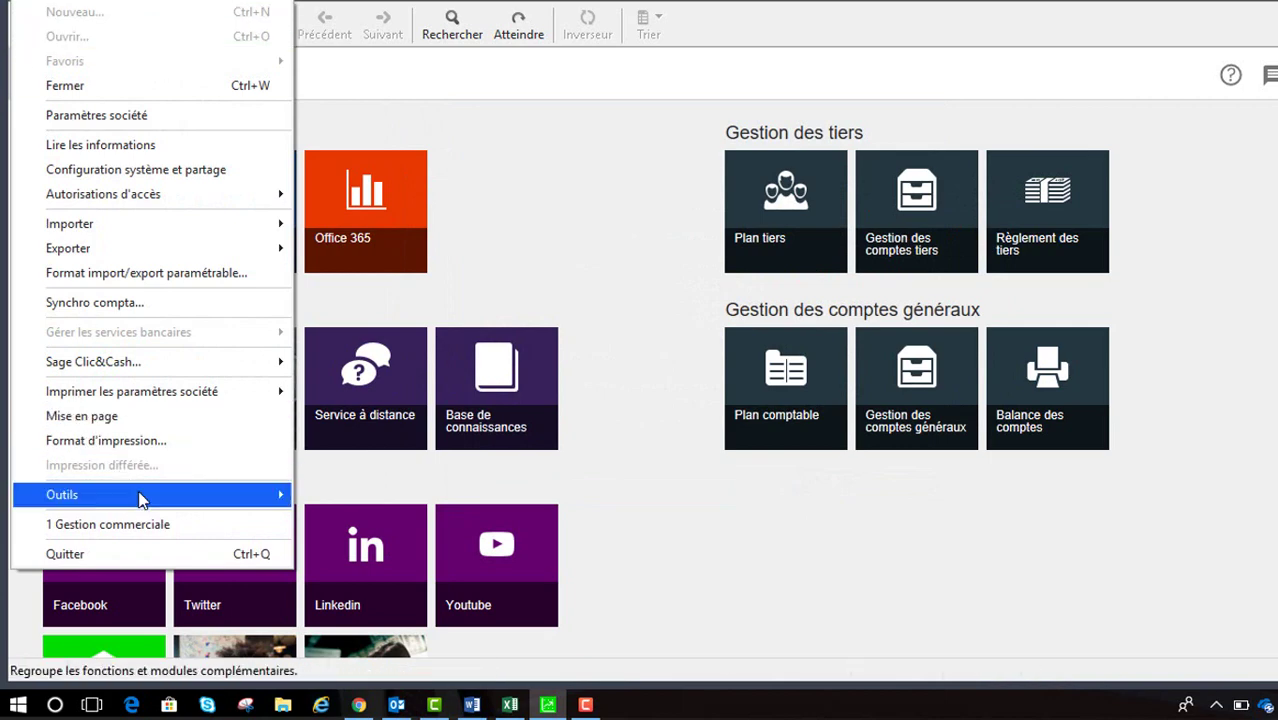
mouse_move(142, 498)
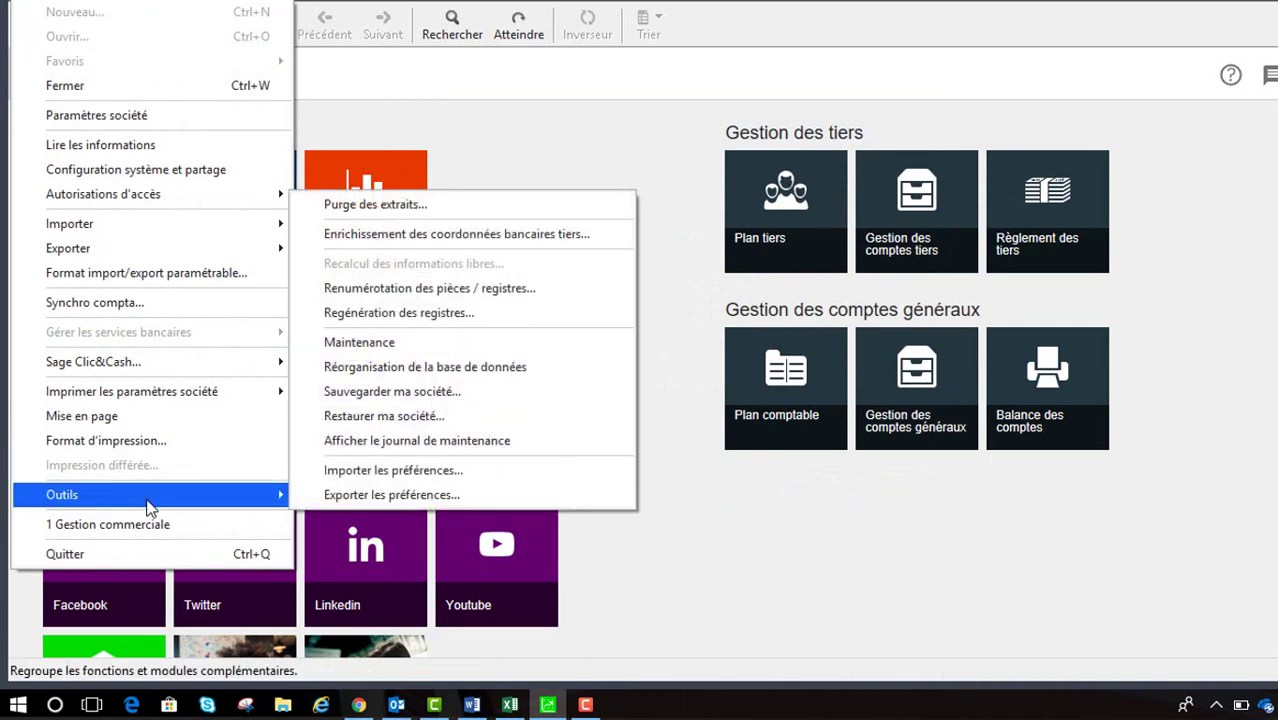
click(365, 428)
click(952, 494)
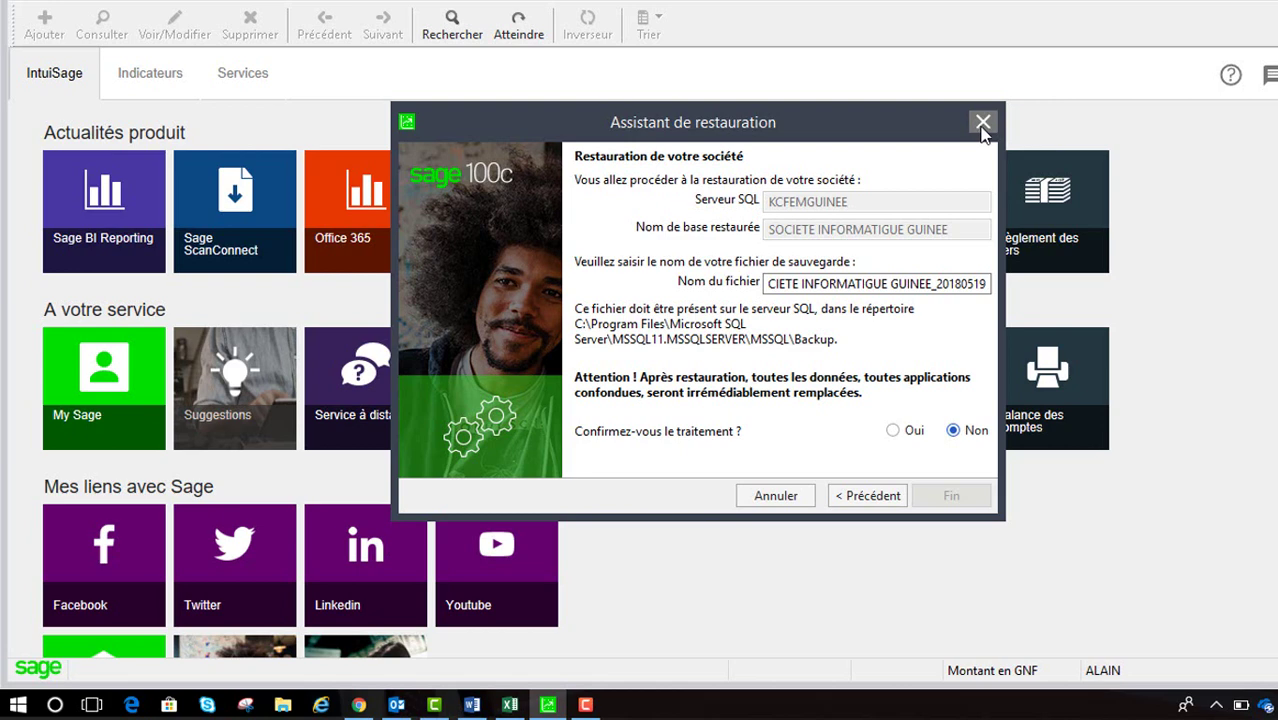
click(982, 123)
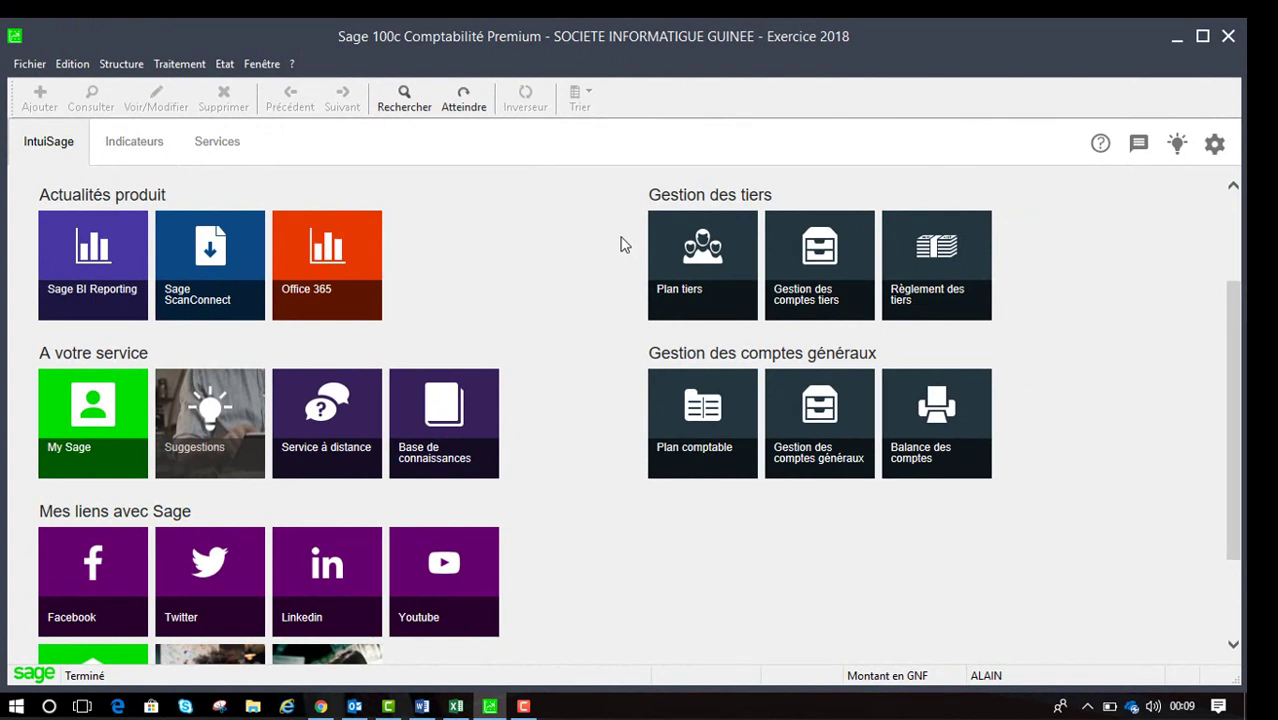
Step: Examine the Scénarios de recouvrement list and a blank new scenario form, and close both without creating anything
click(133, 70)
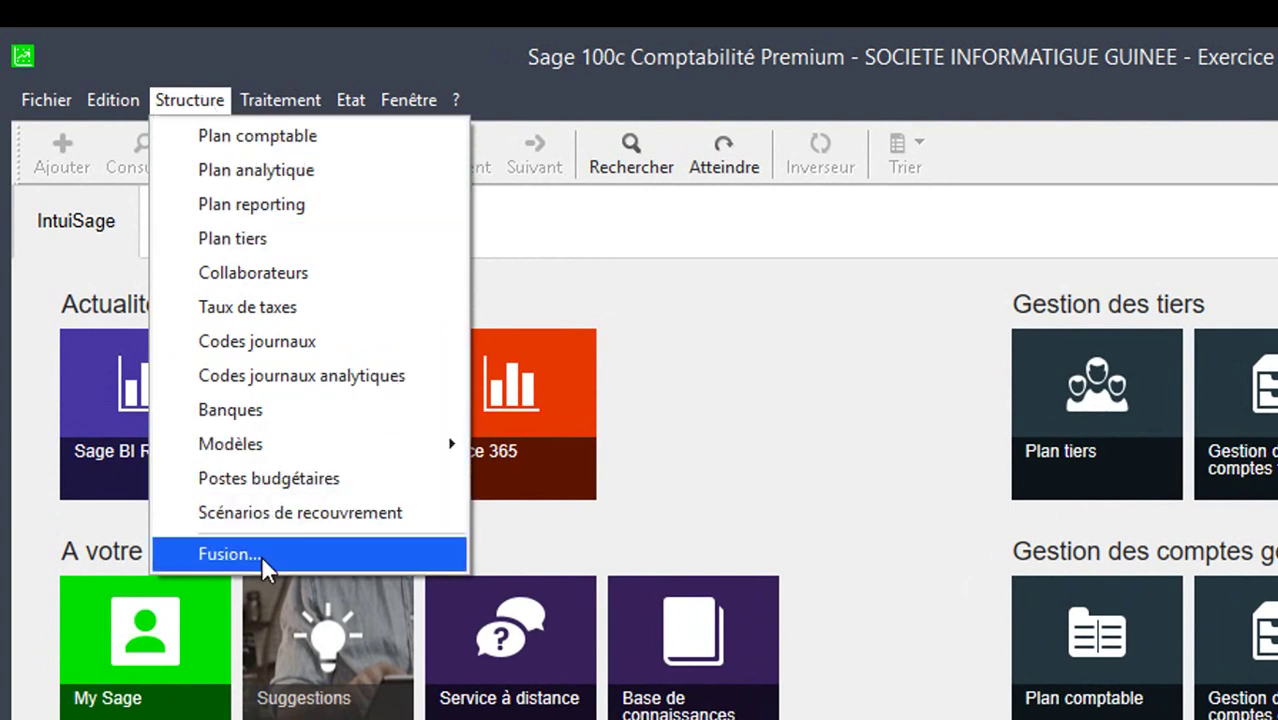
click(283, 512)
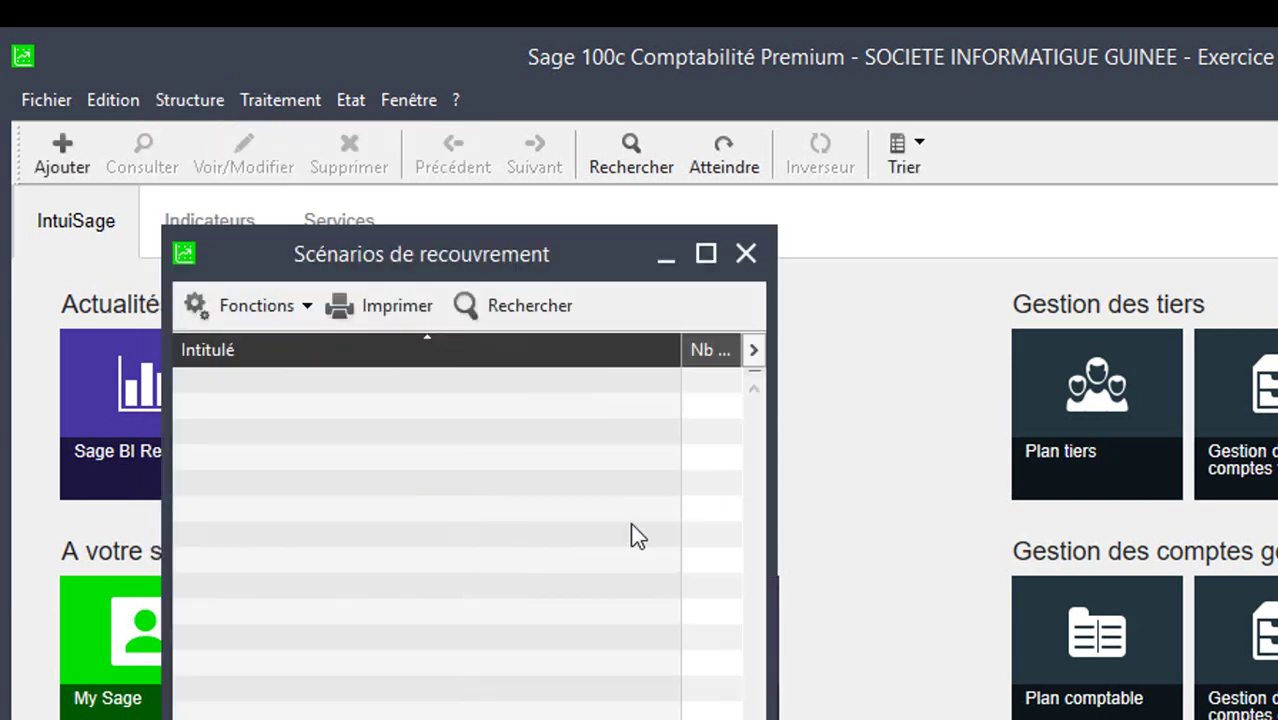
key(ctrl+n)
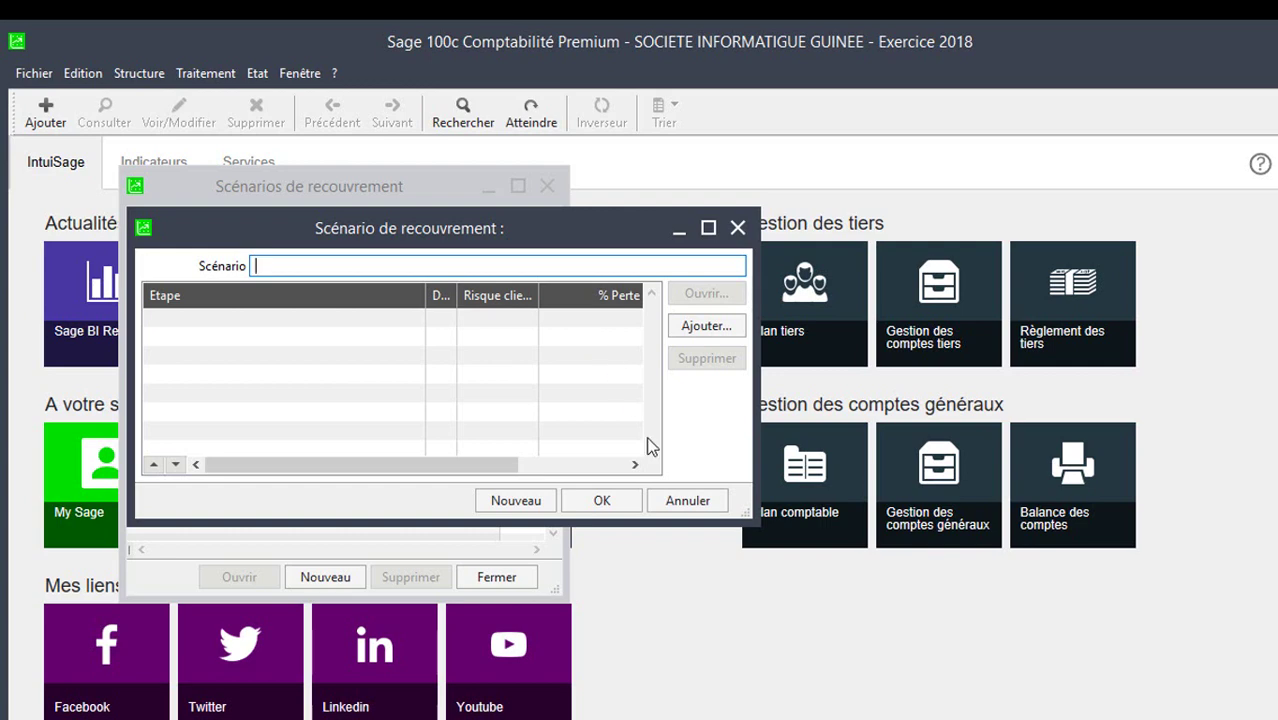
click(684, 510)
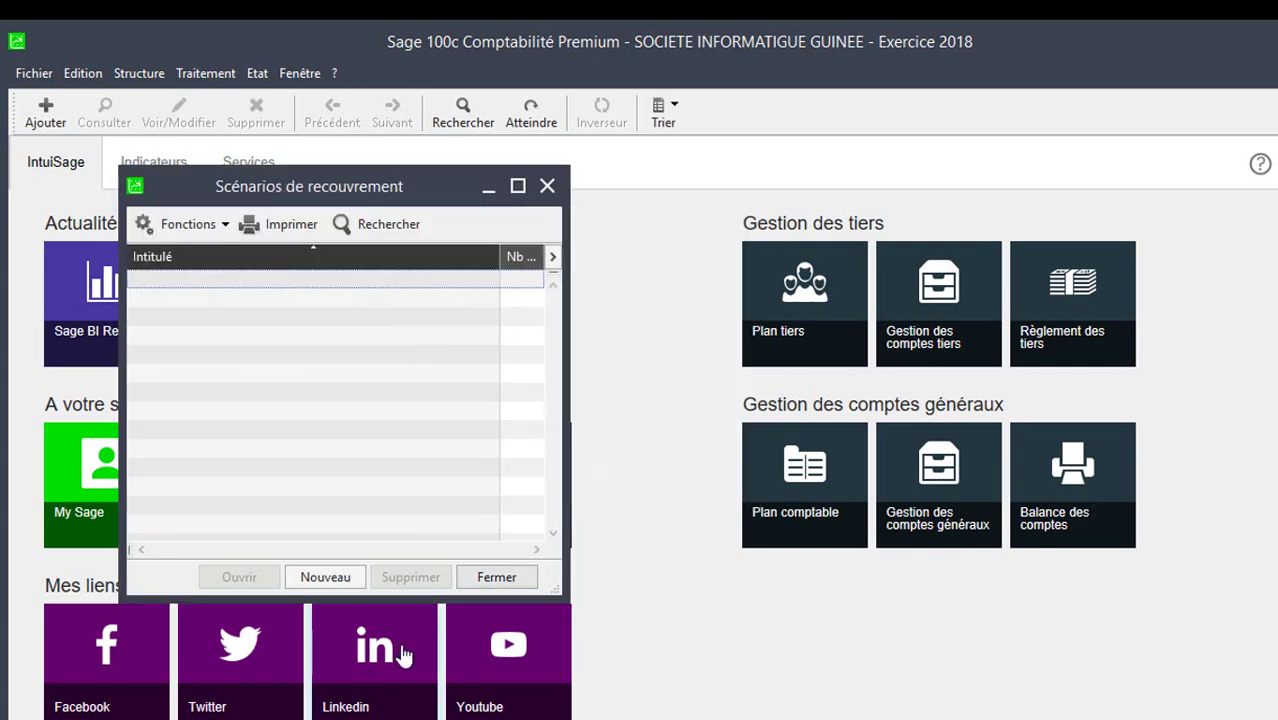
click(497, 578)
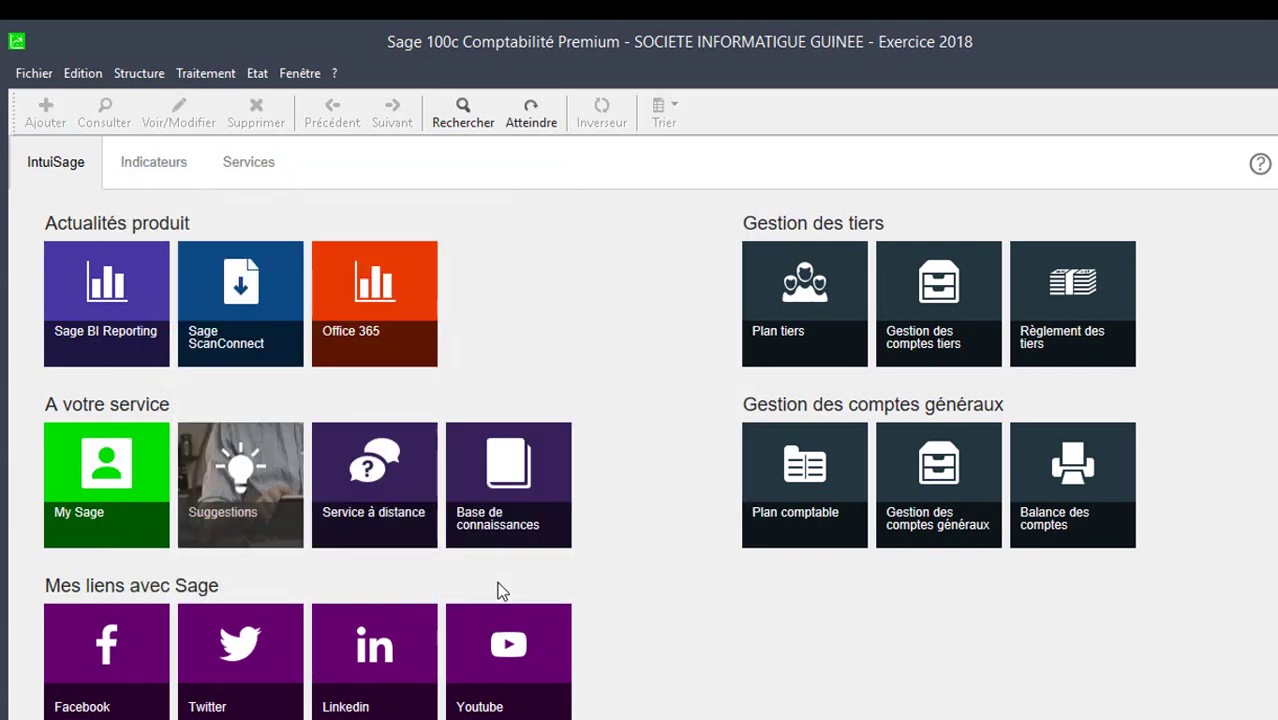
Step: Review the available processing functions, including the Recouvrement entries, and the accounting reports, including those under Etats tiers
click(205, 75)
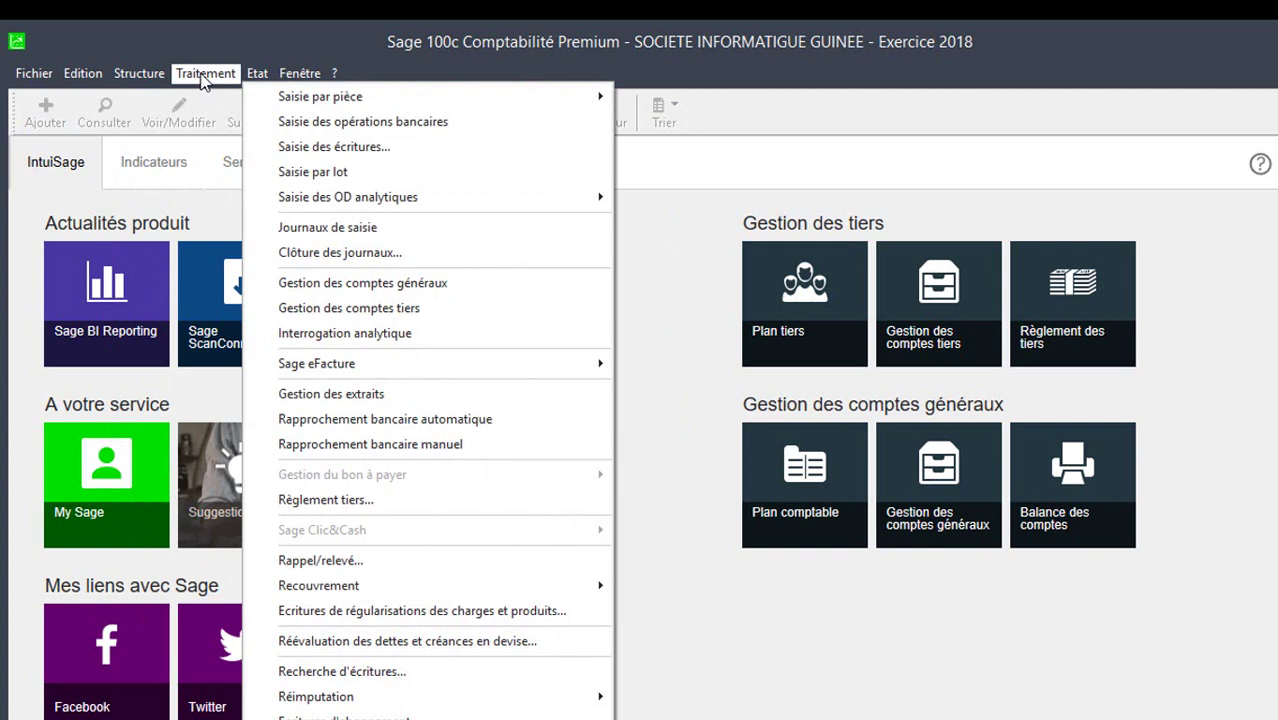
mouse_move(260, 77)
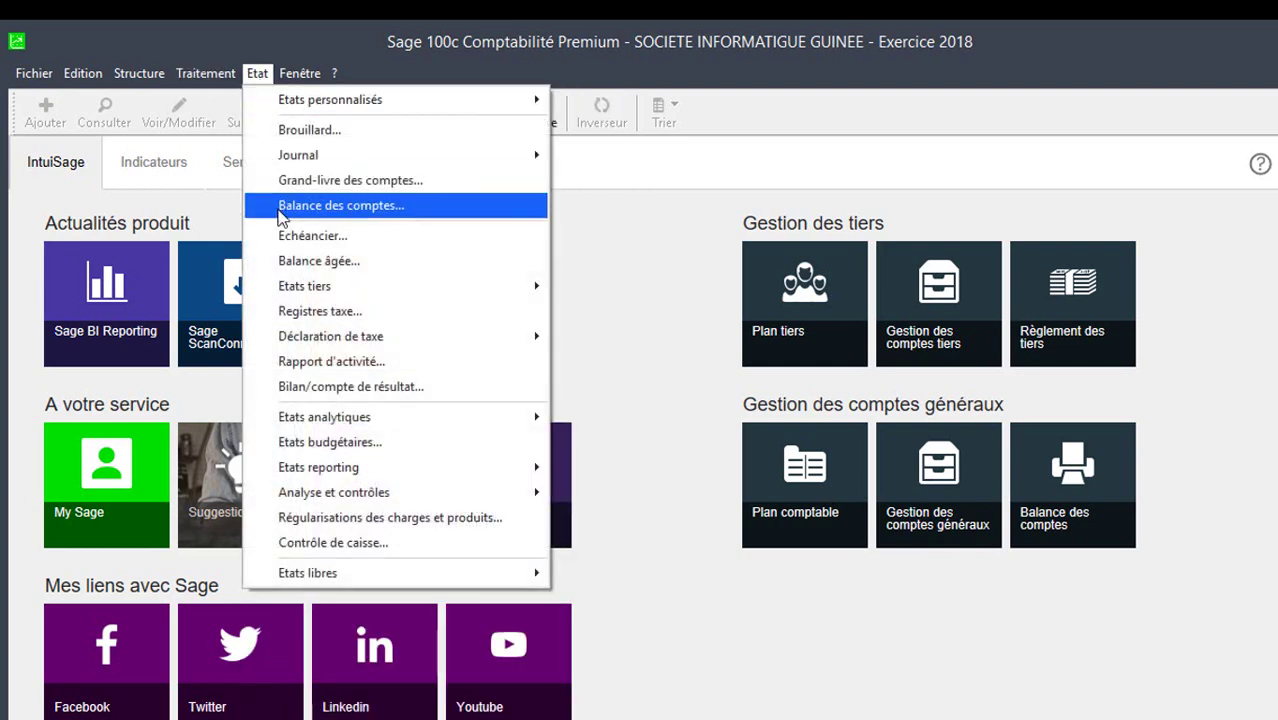
mouse_move(448, 290)
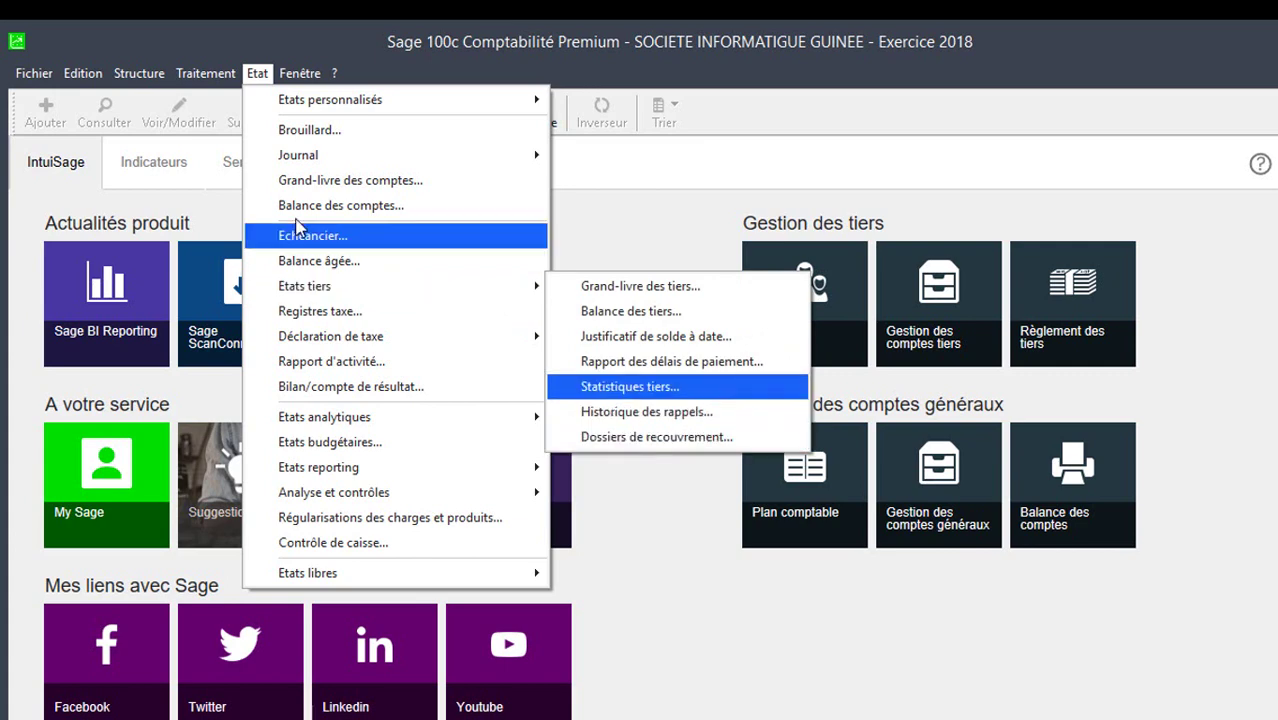
mouse_move(200, 76)
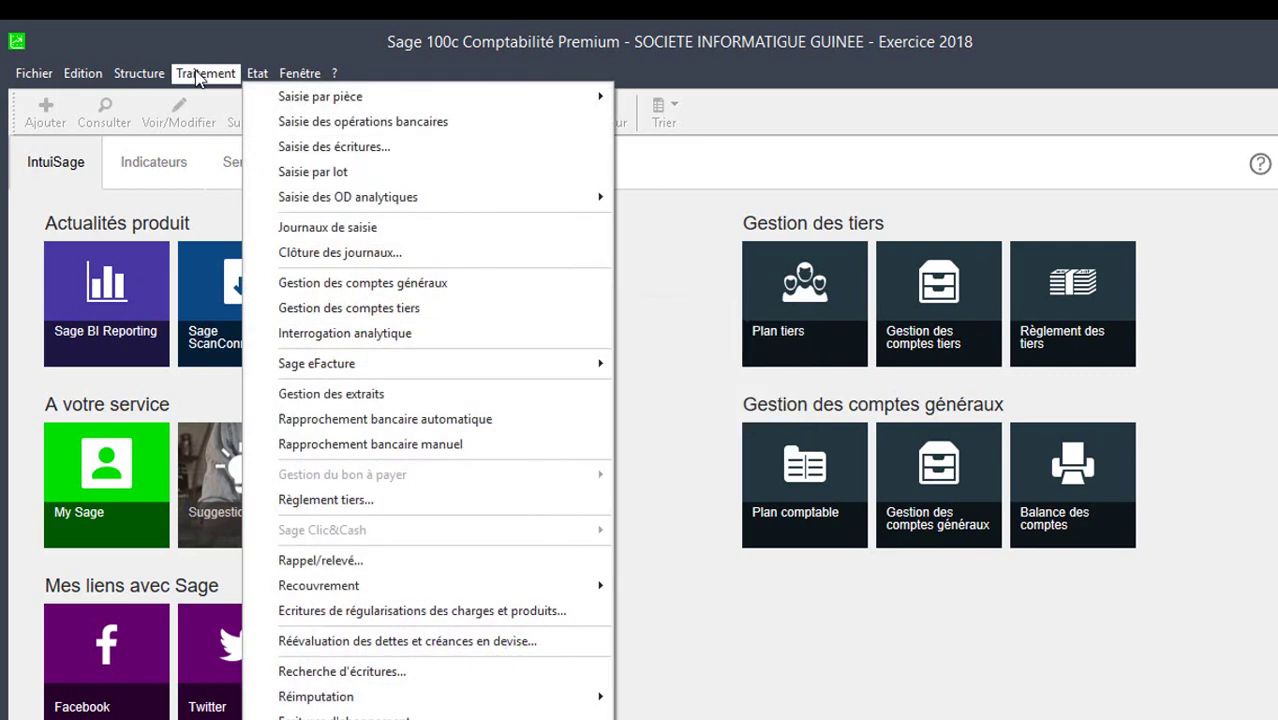
mouse_move(405, 590)
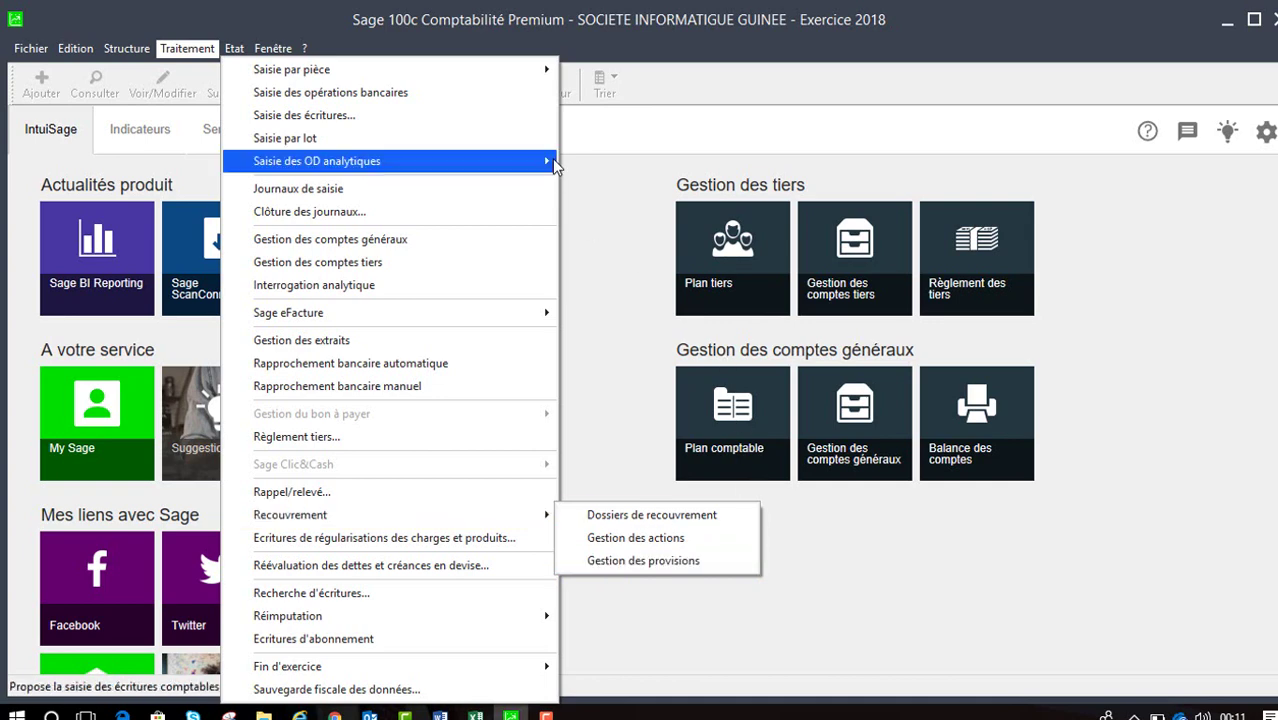
click(613, 132)
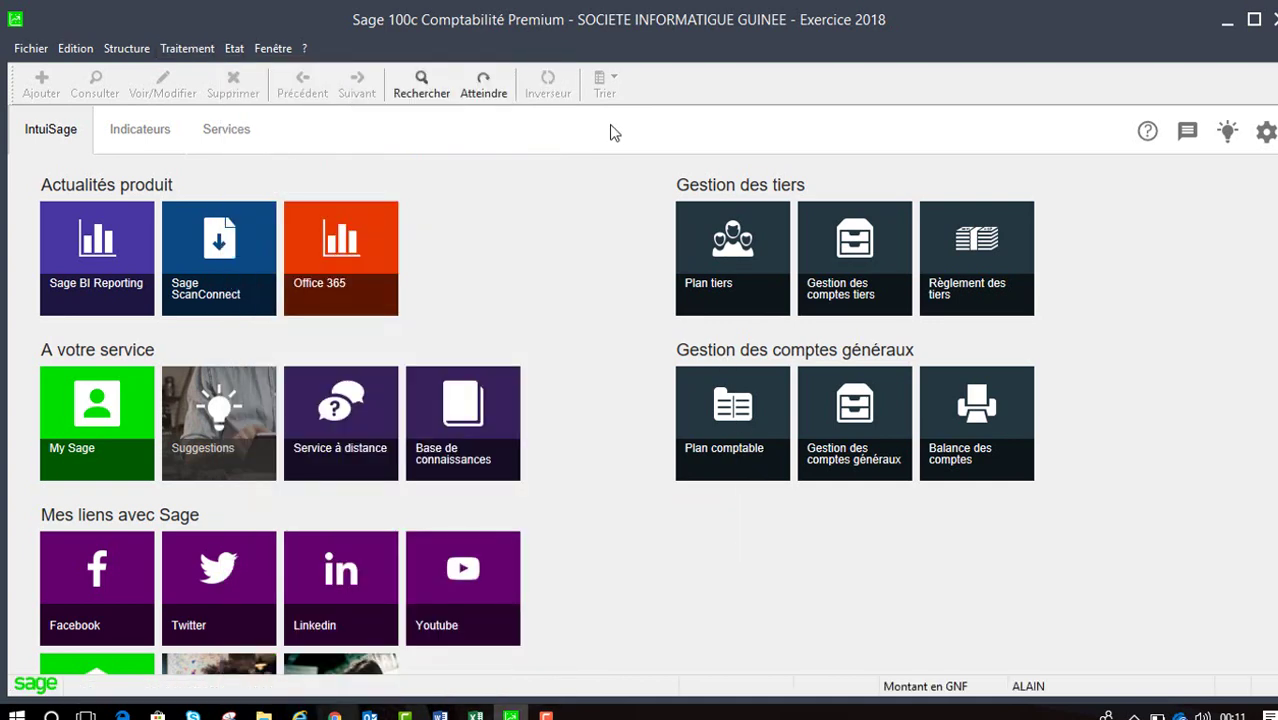
click(232, 48)
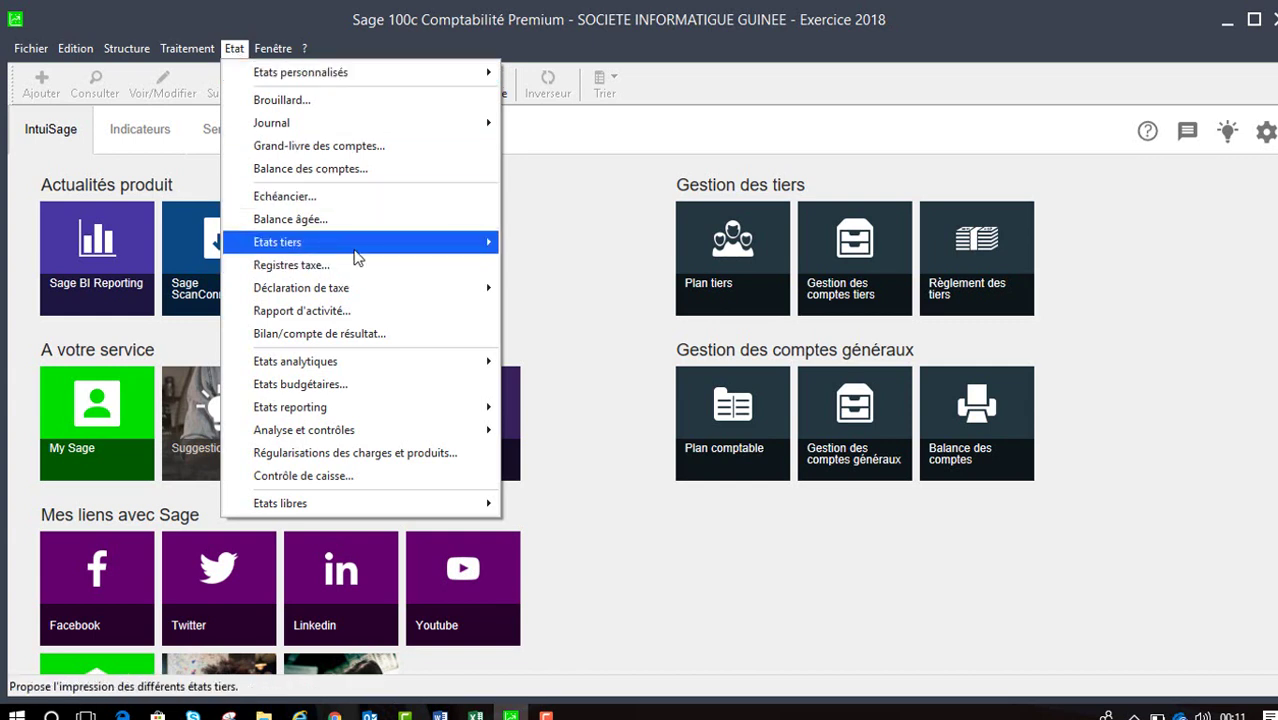
mouse_move(354, 252)
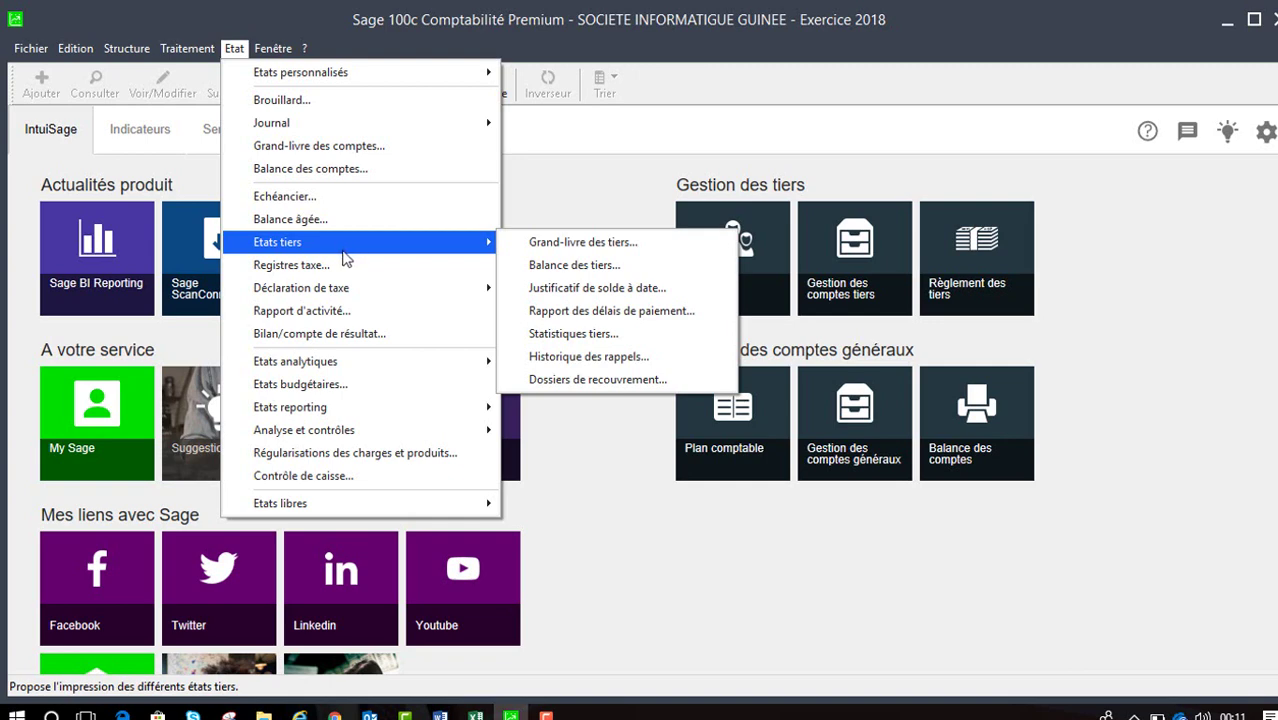
mouse_move(192, 58)
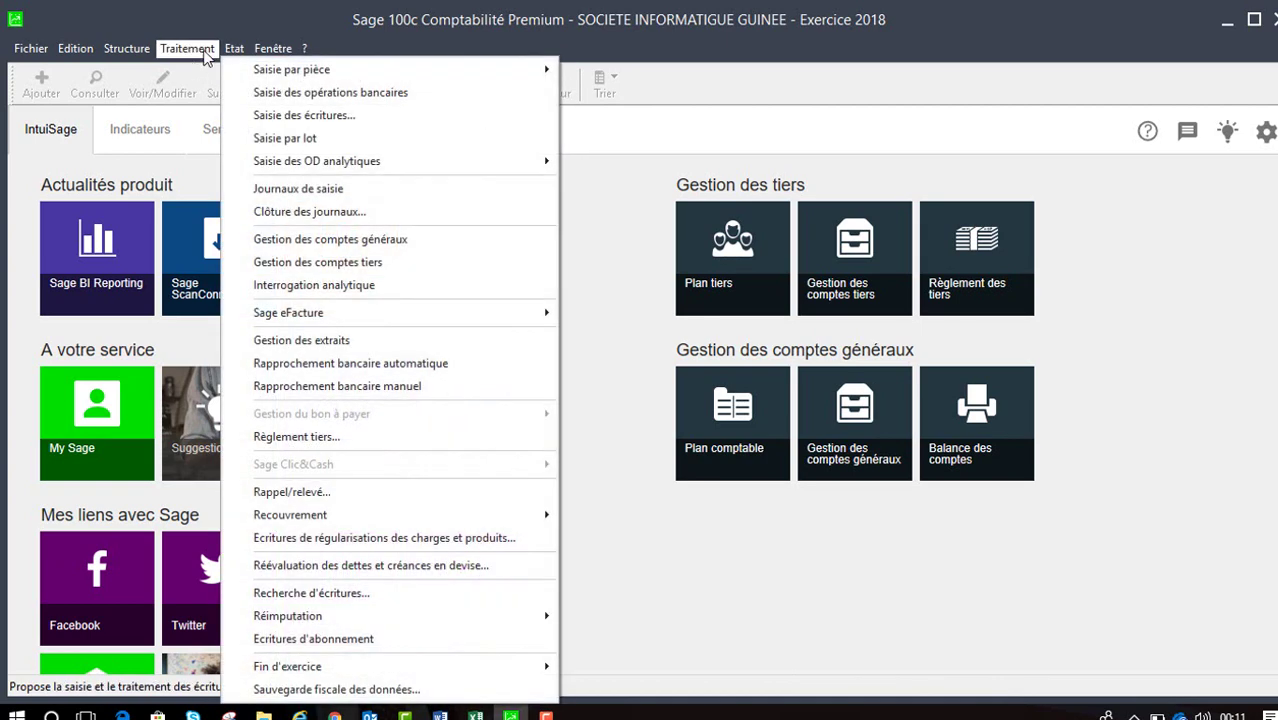
Step: Run the Rapport des délais de paiement for third parties of type Client and output it with a preview before printing
mouse_move(233, 50)
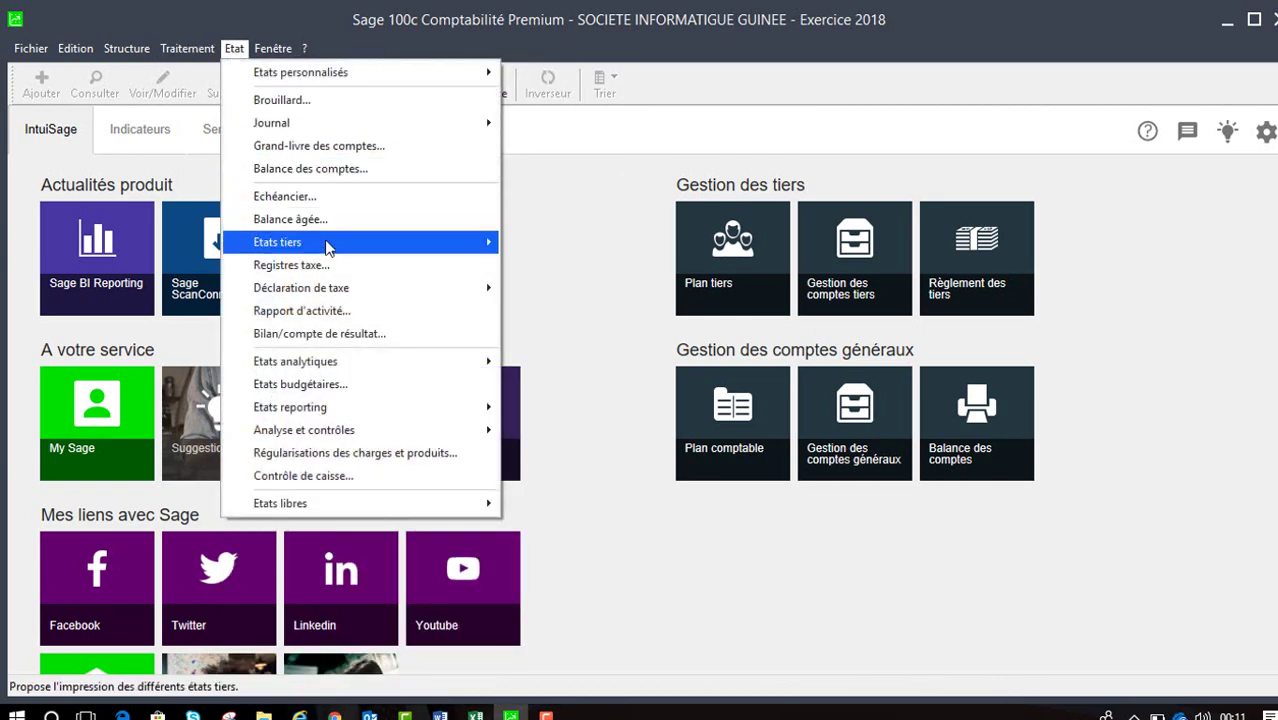
mouse_move(447, 241)
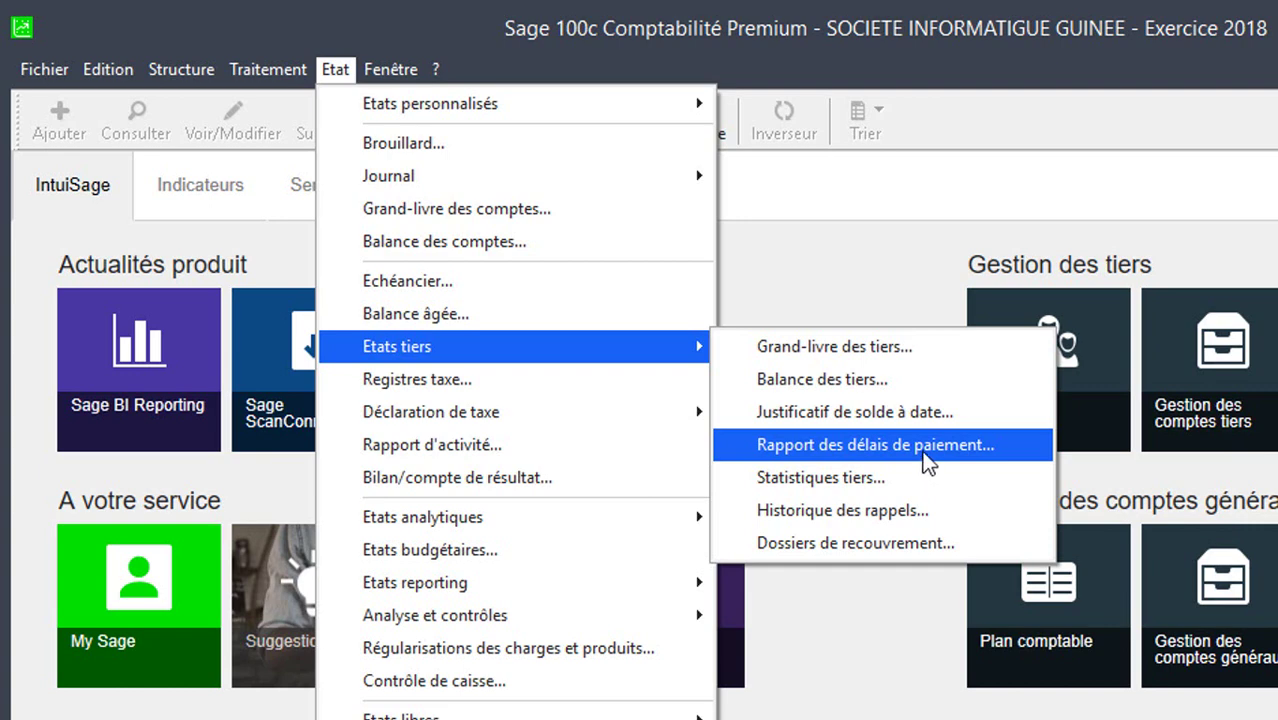
click(924, 452)
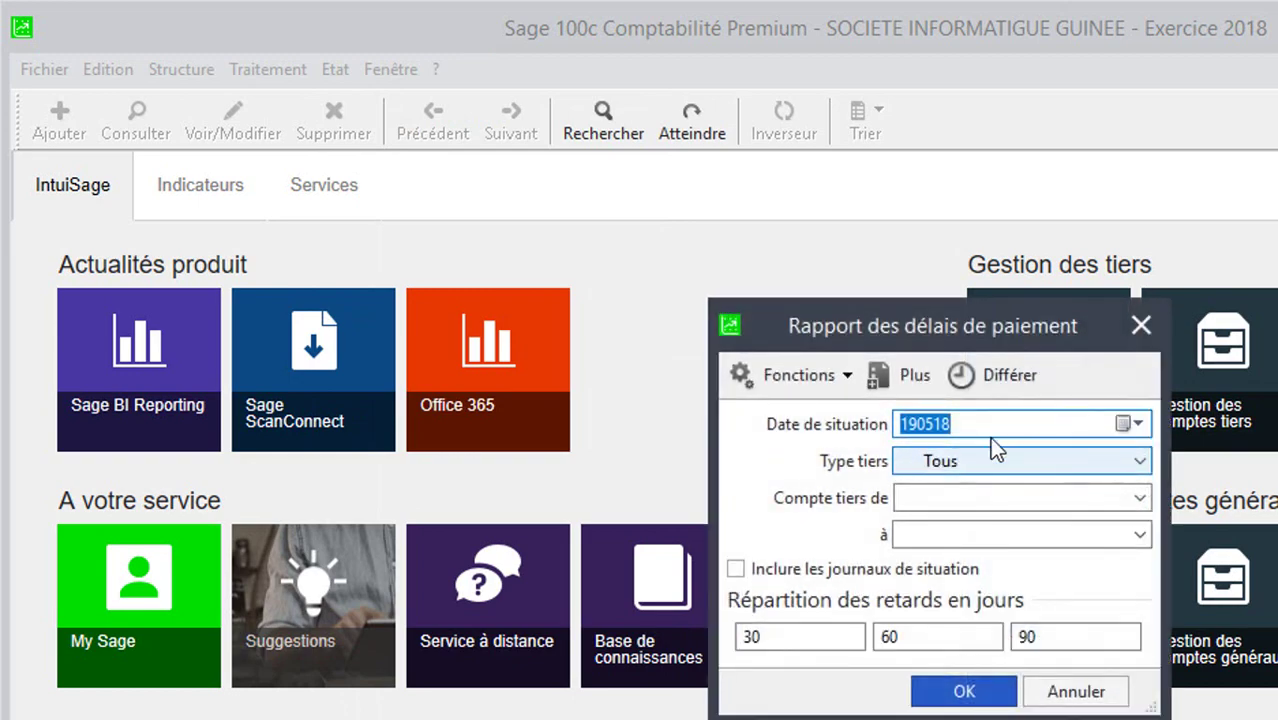
click(1059, 463)
click(1040, 513)
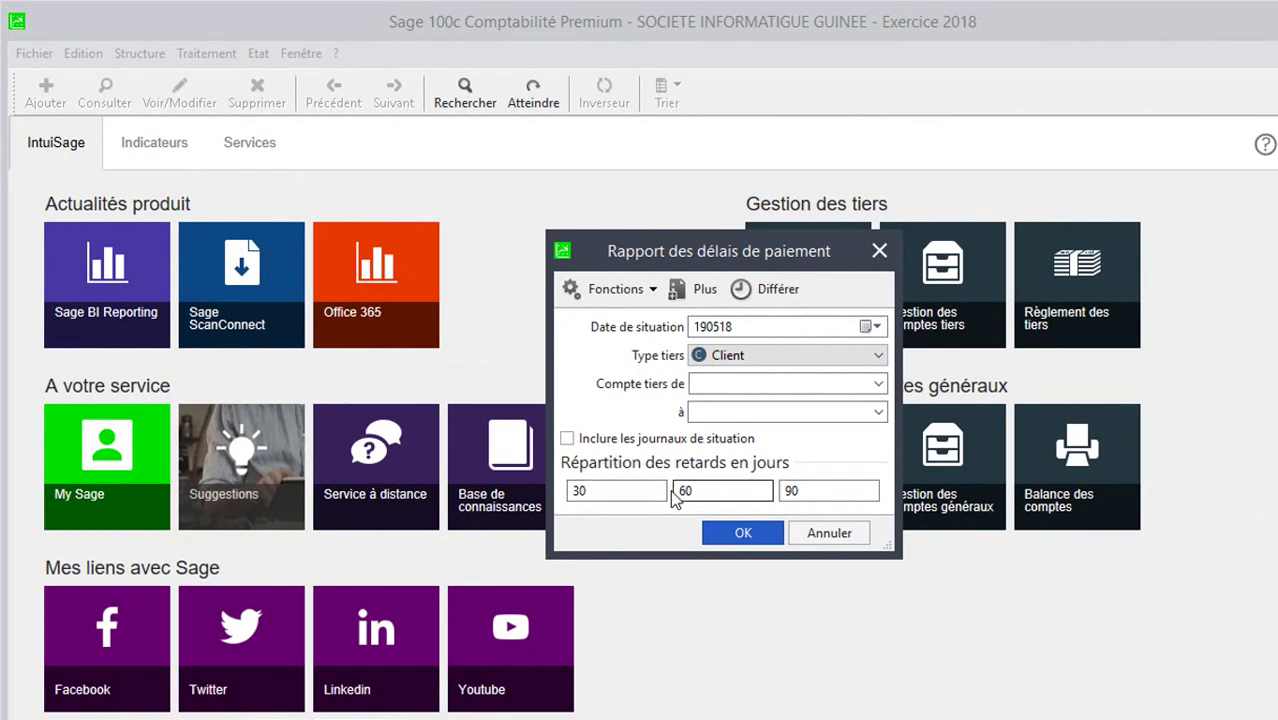
click(640, 490)
click(688, 490)
click(795, 490)
click(745, 535)
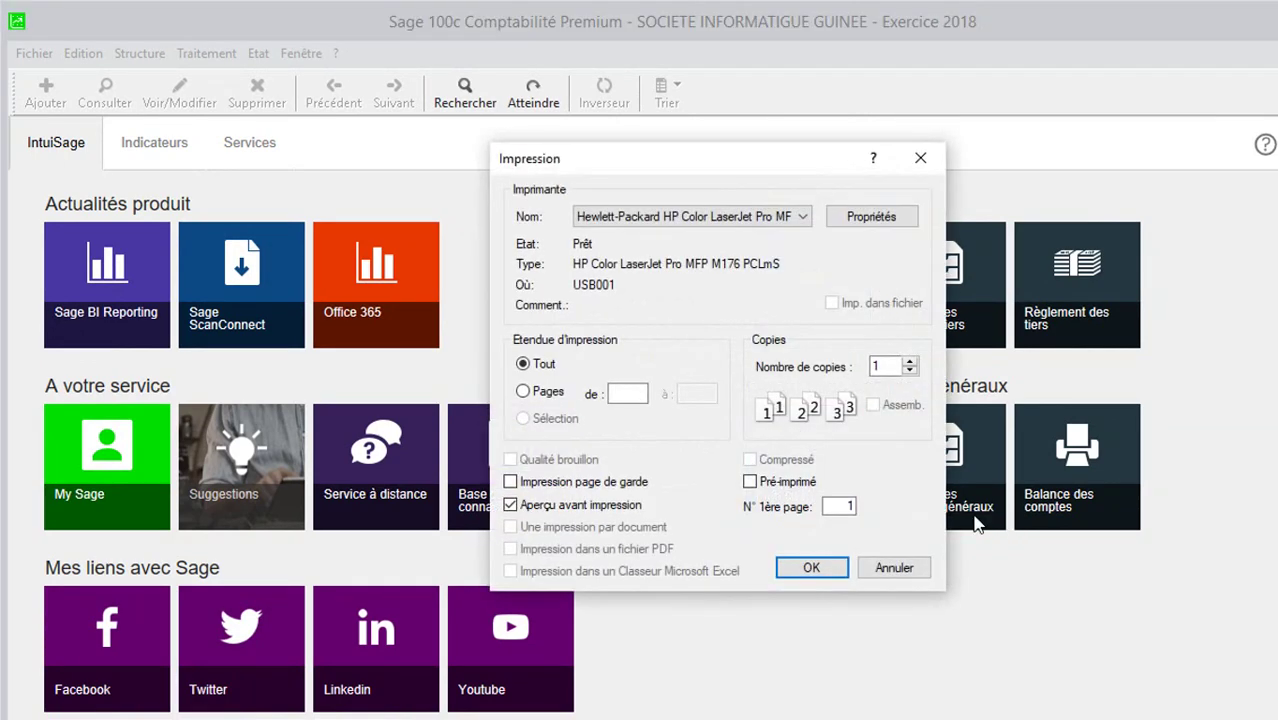
click(815, 567)
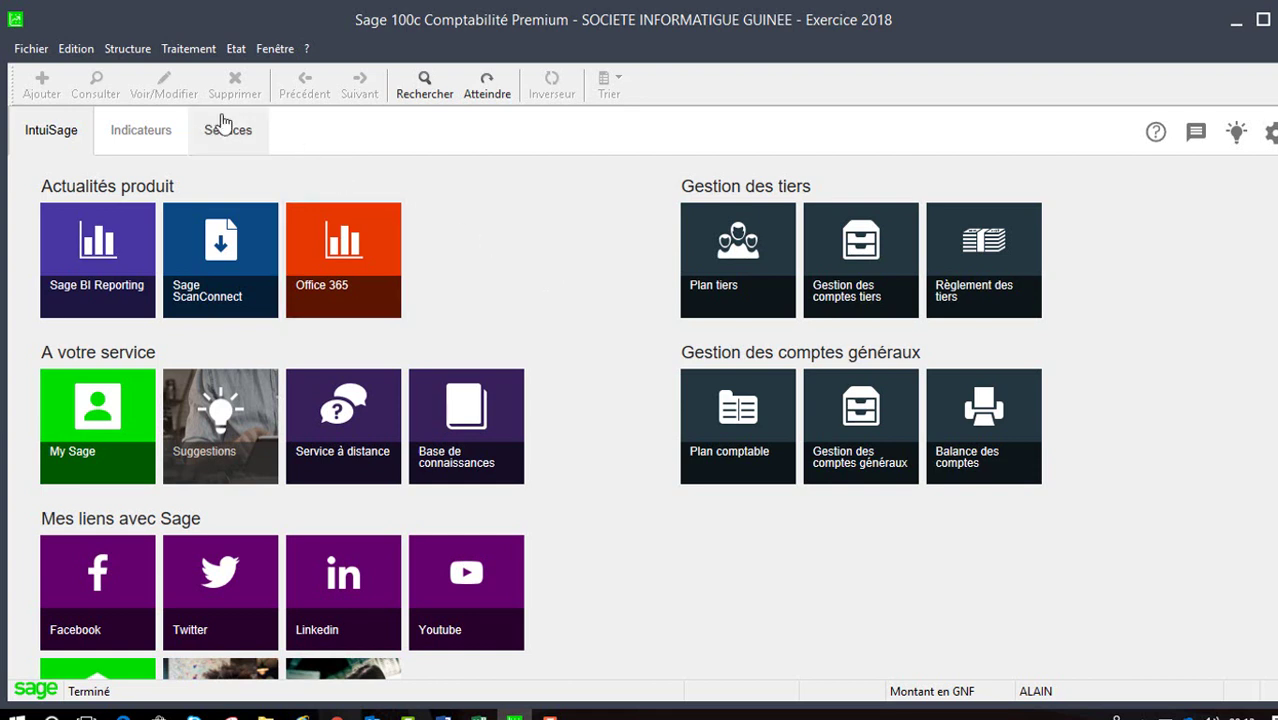
Step: Export the Balance des comptes as a PDF file named Balance_des_comptes on the Bureau, with the print preview turned off
click(236, 50)
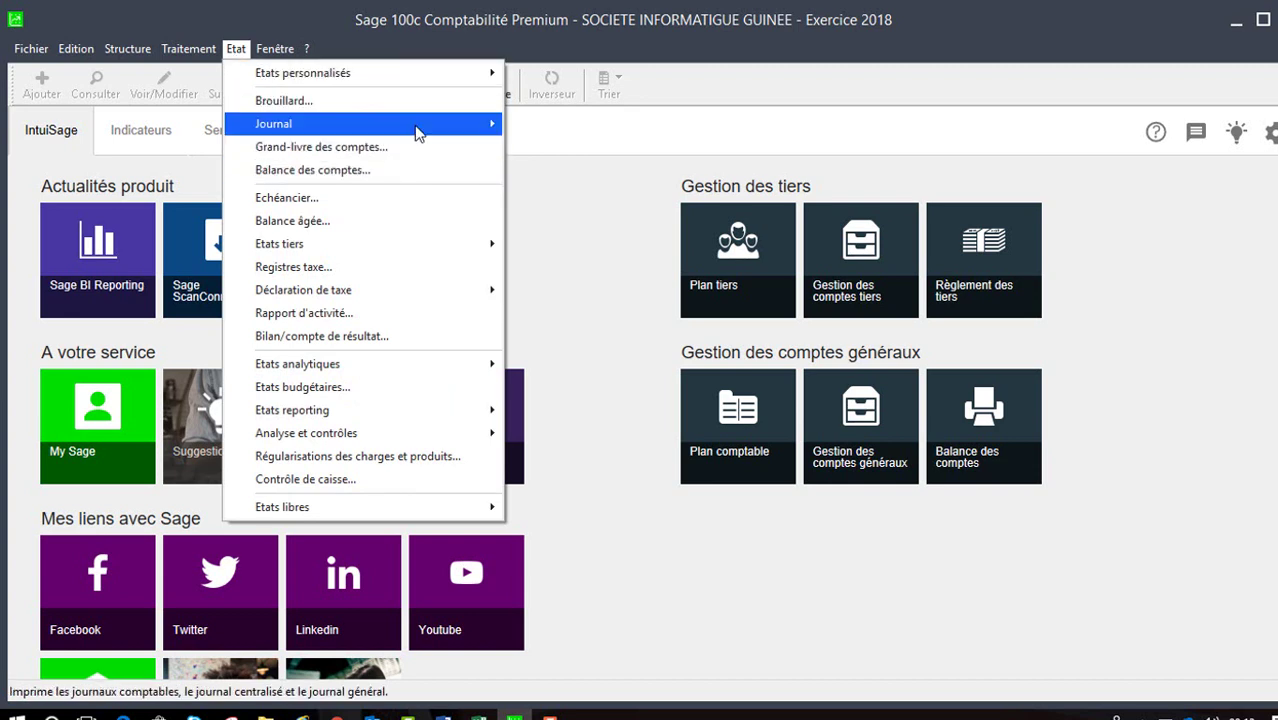
mouse_move(415, 124)
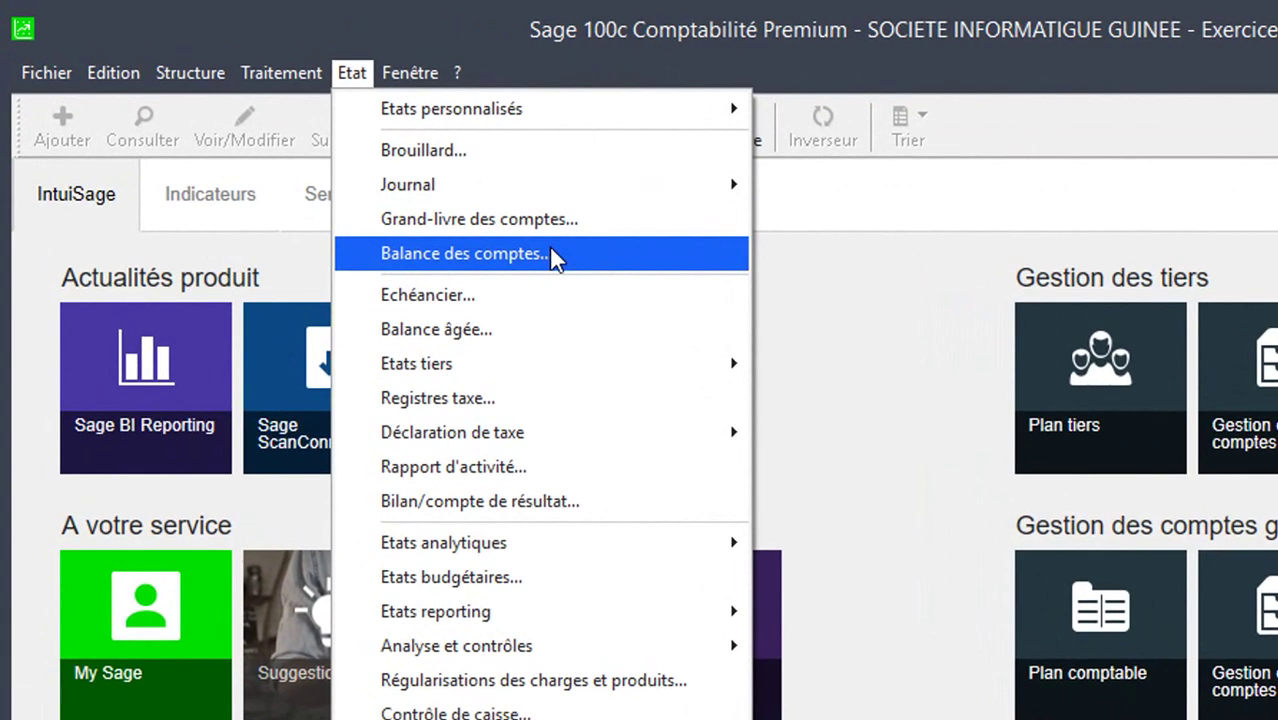
click(551, 250)
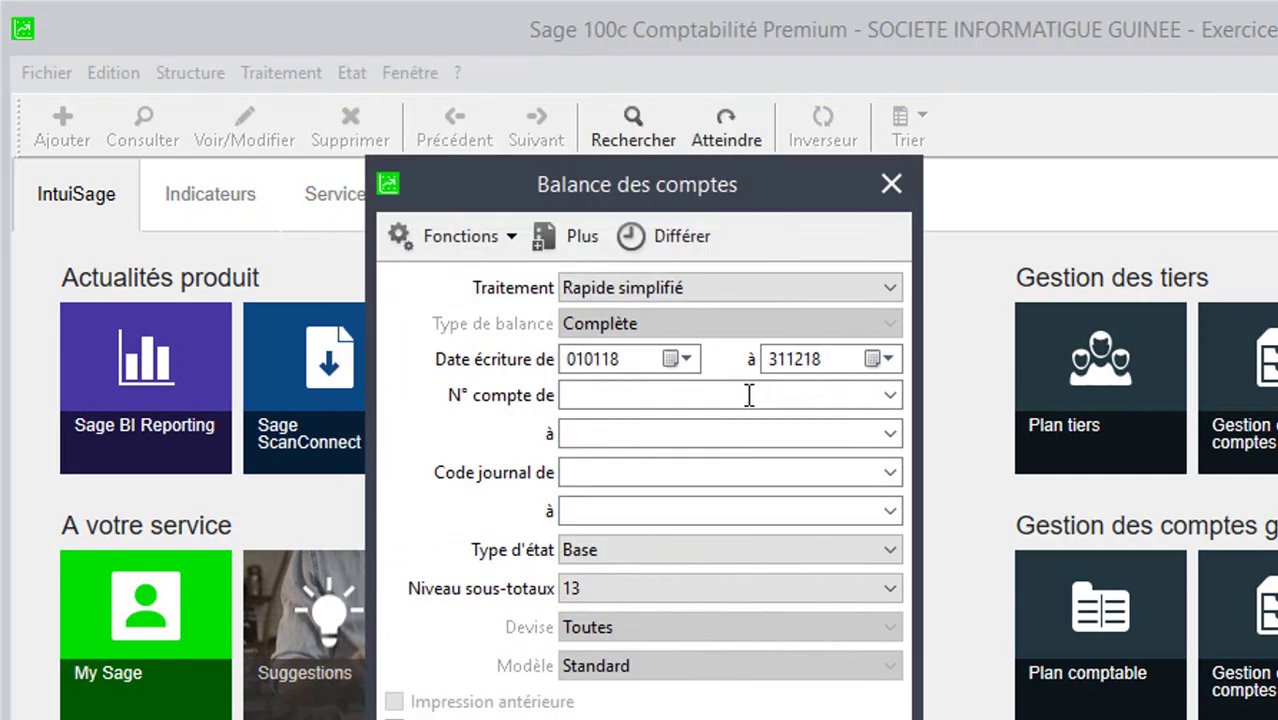
click(790, 716)
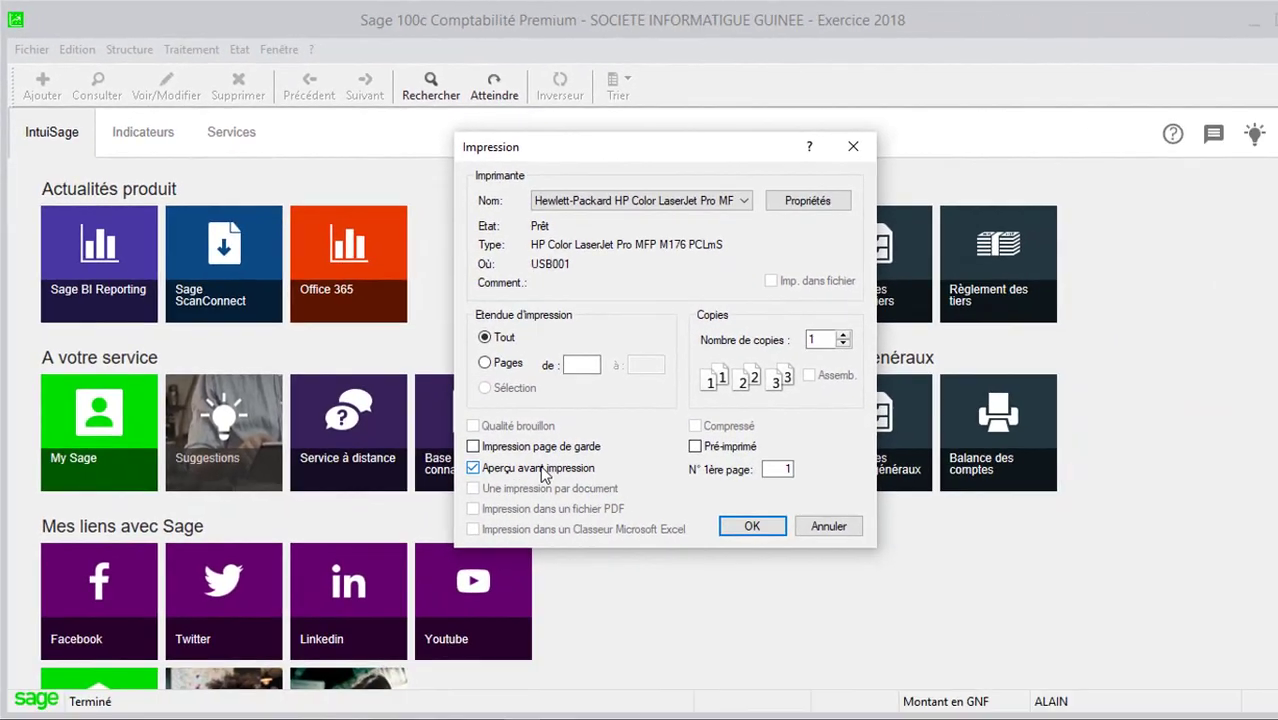
click(533, 464)
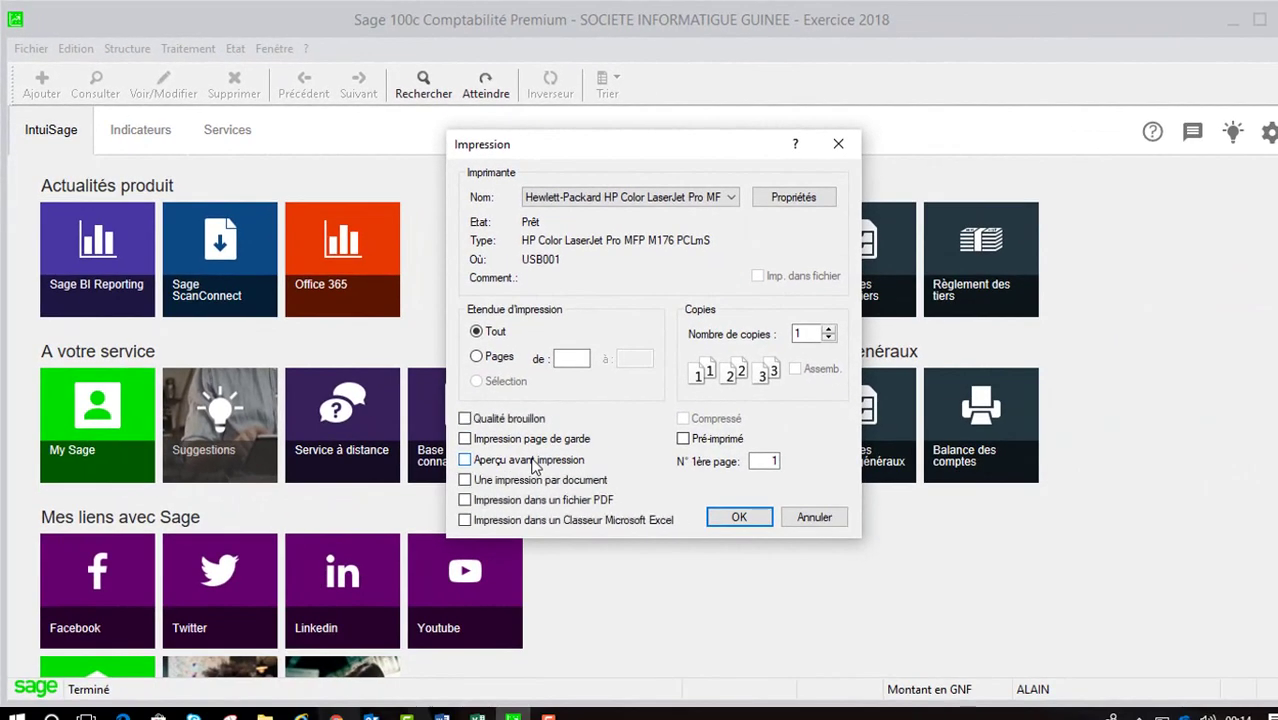
click(503, 501)
click(724, 524)
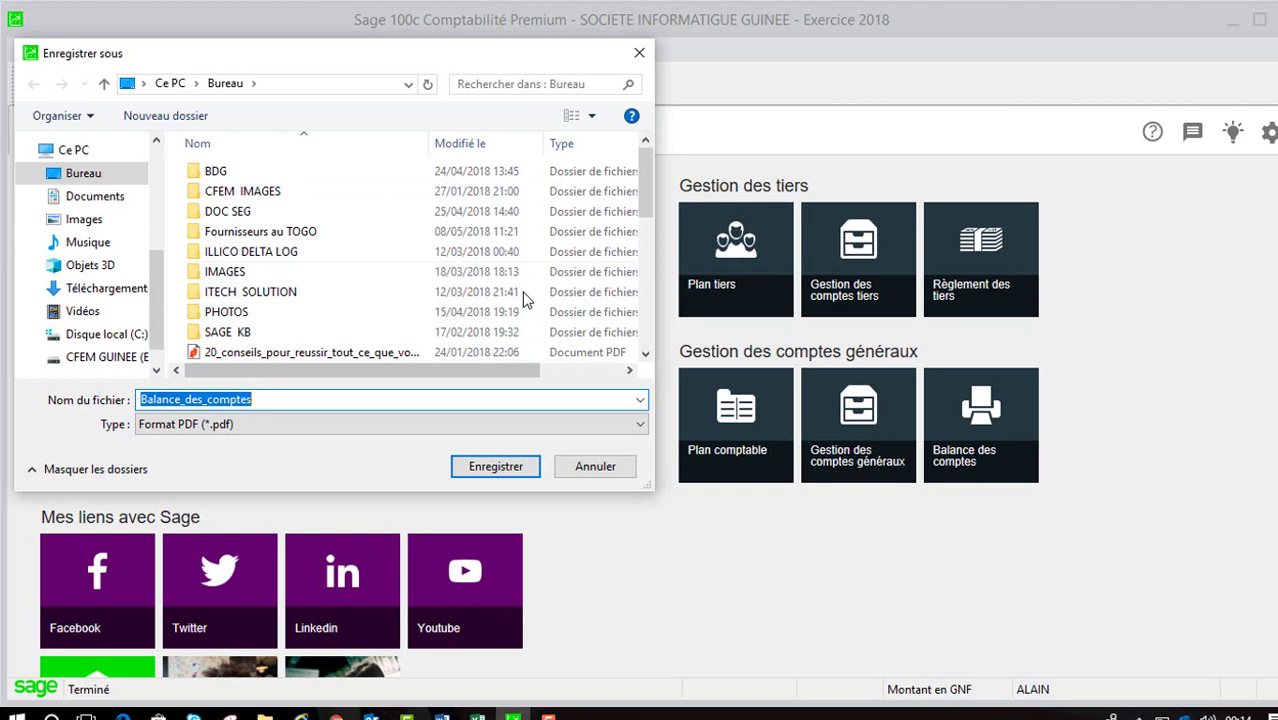
click(497, 467)
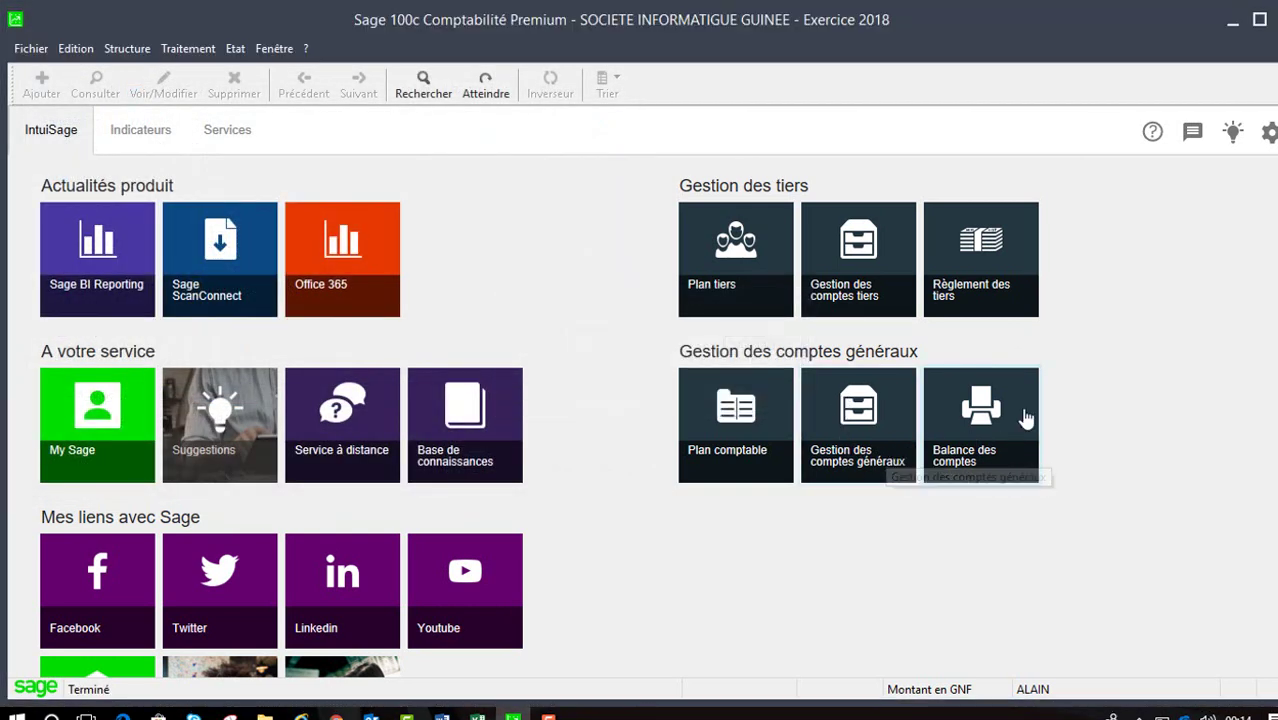
Step: Examine the exported Balance_des_comptes PDF from the desktop, and close it to return to Sage 100c Comptabilité
click(1234, 26)
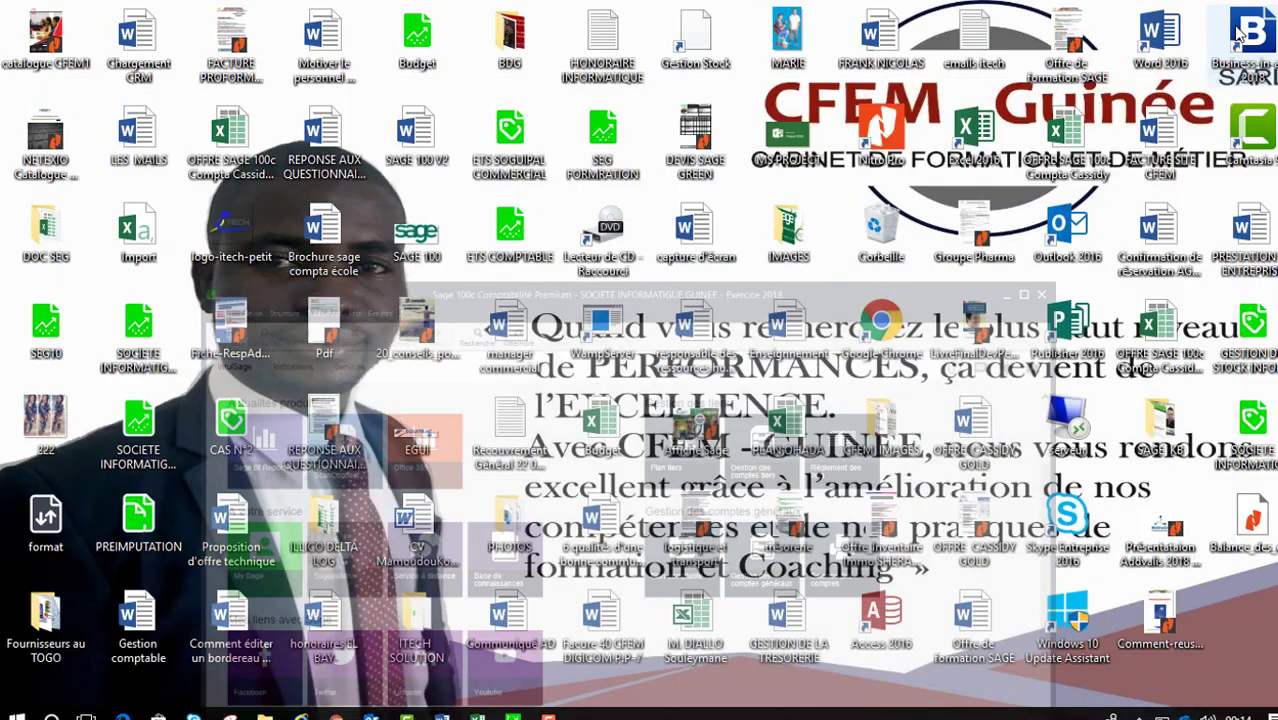
double_click(1262, 530)
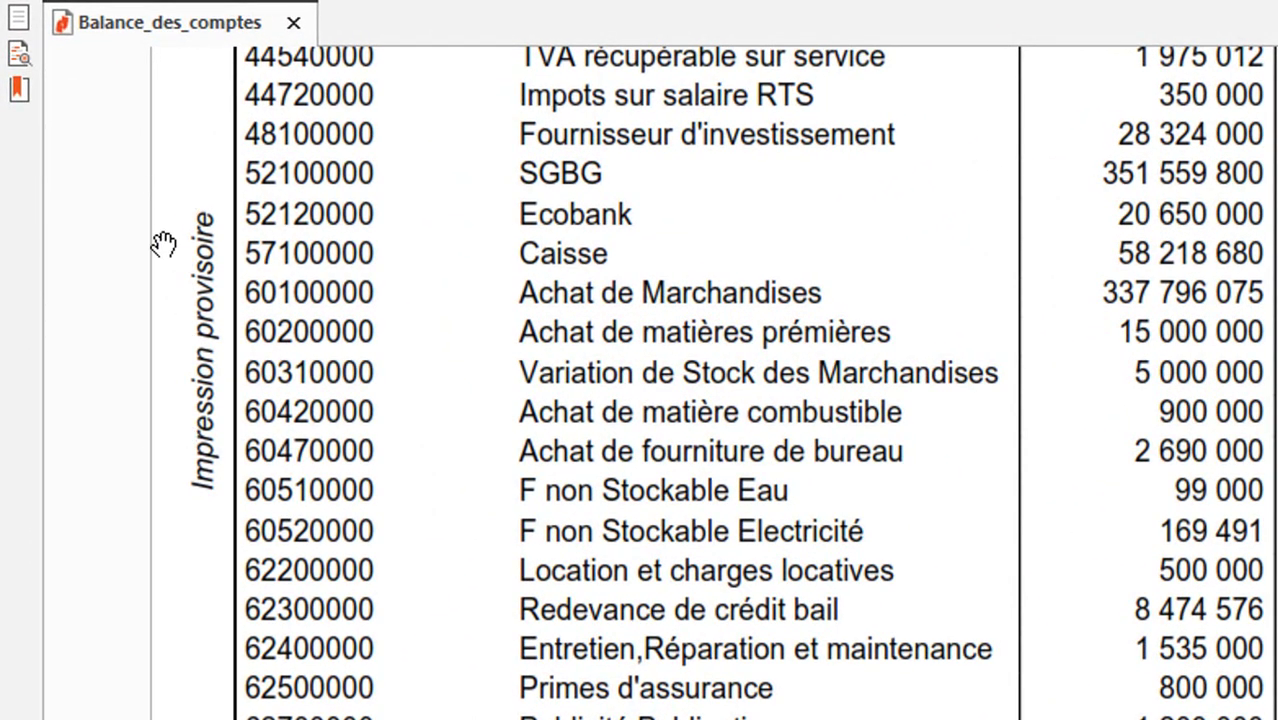
scroll(282, 330, up, 10)
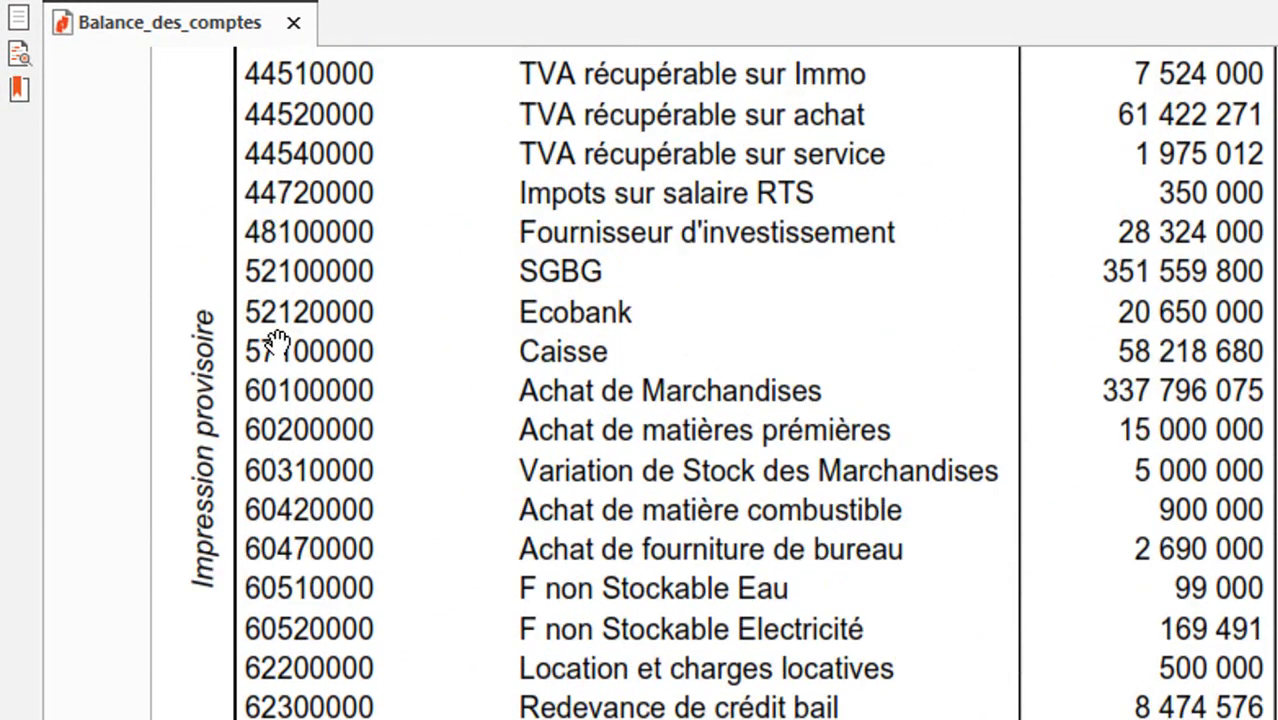
scroll(597, 545, down, 15)
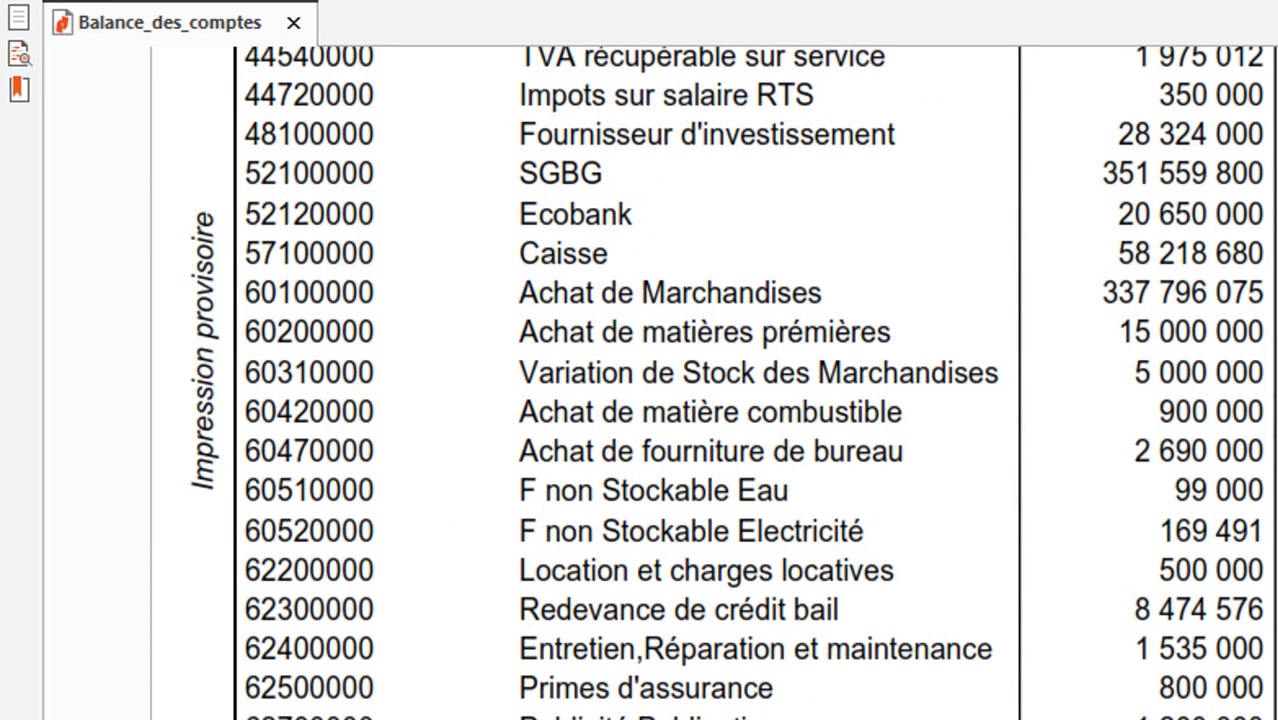
key(ctrl+plus)
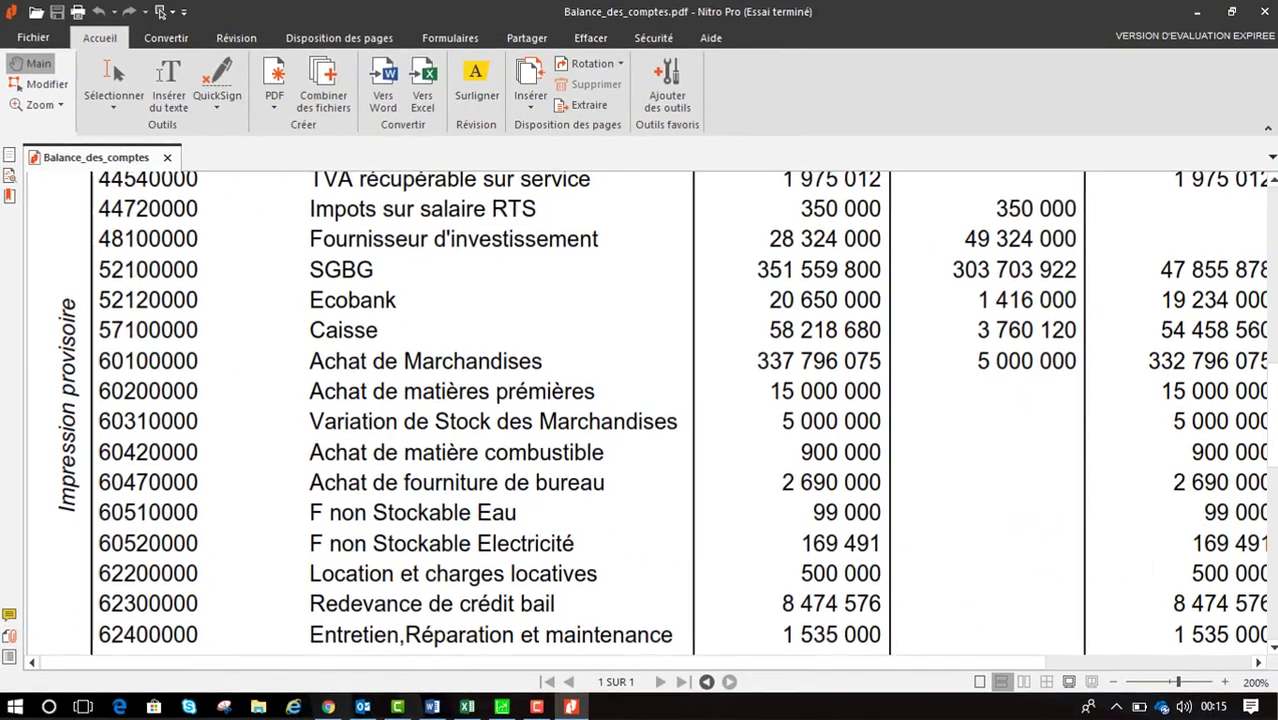
click(1262, 11)
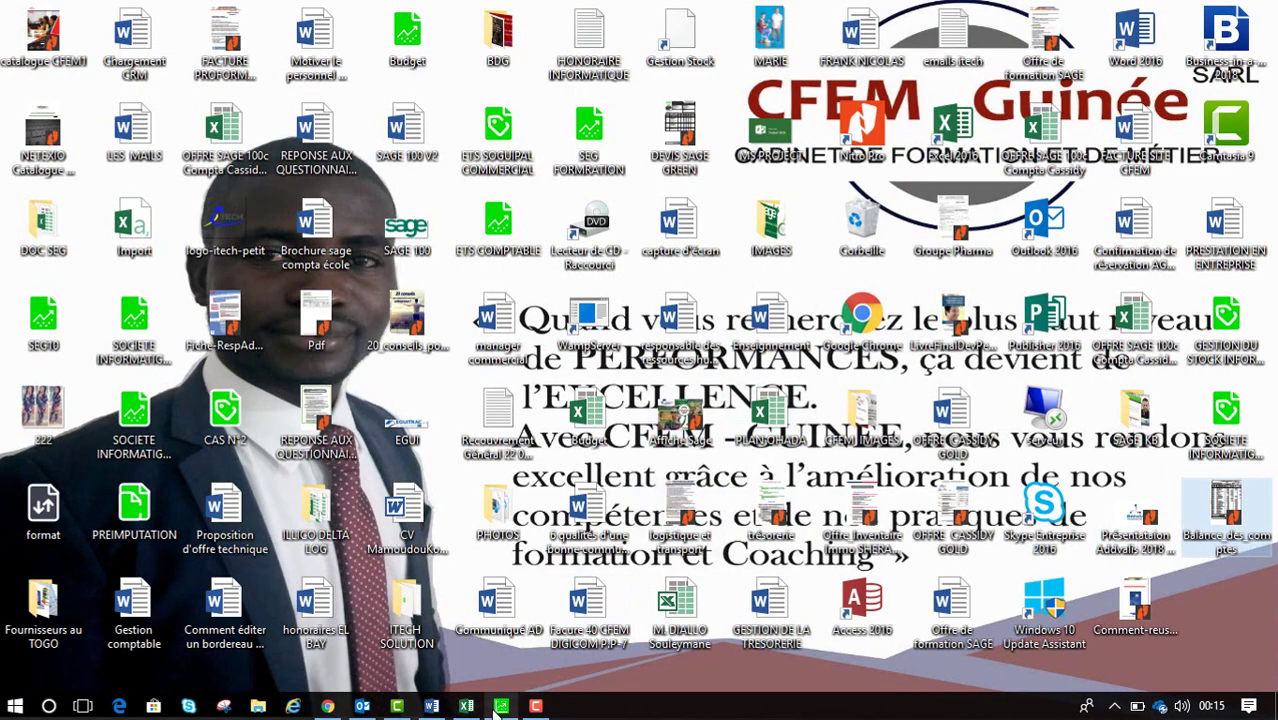
mouse_move(502, 712)
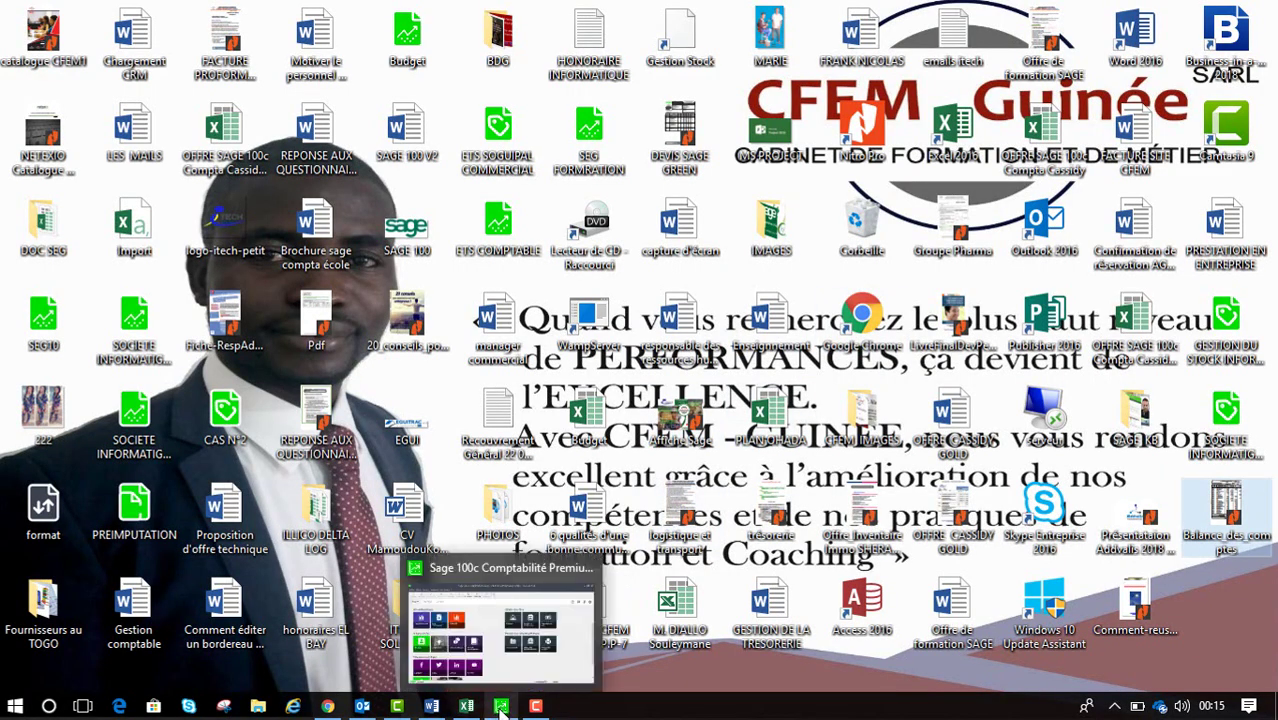
click(500, 635)
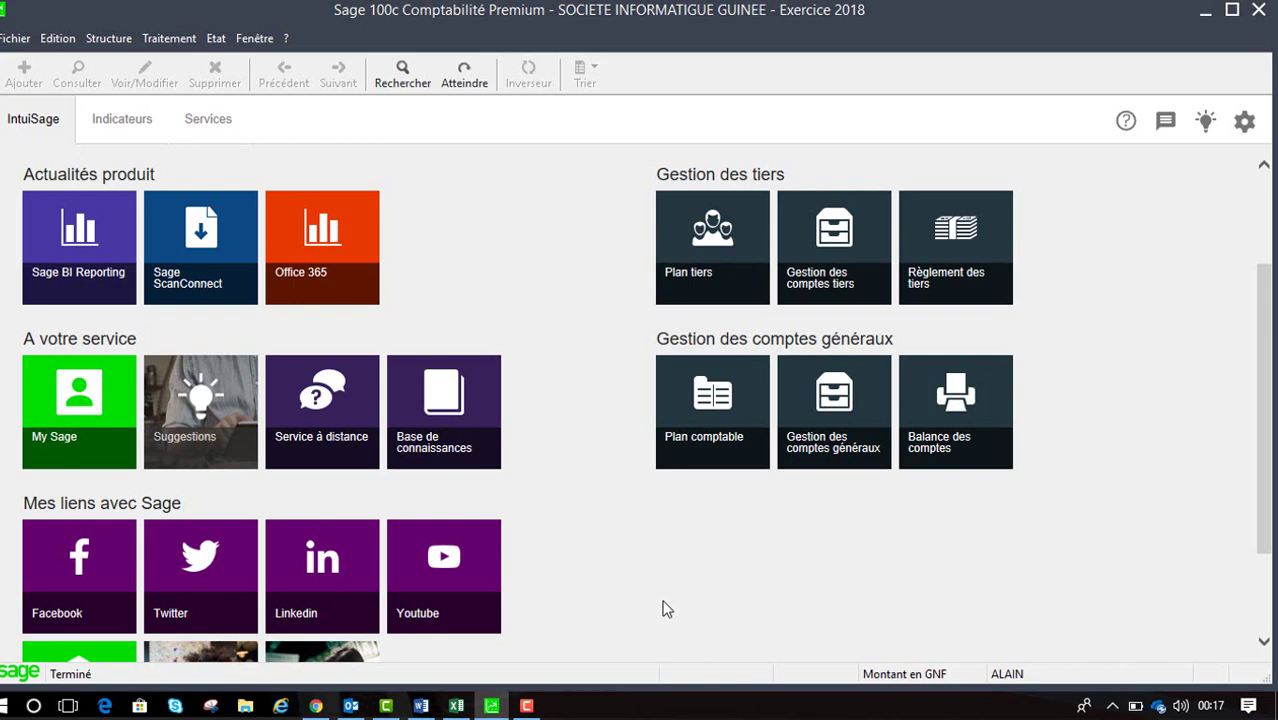
Step: View the file selection for Format import/export paramétrable, and close it without opening or creating a format
click(8, 38)
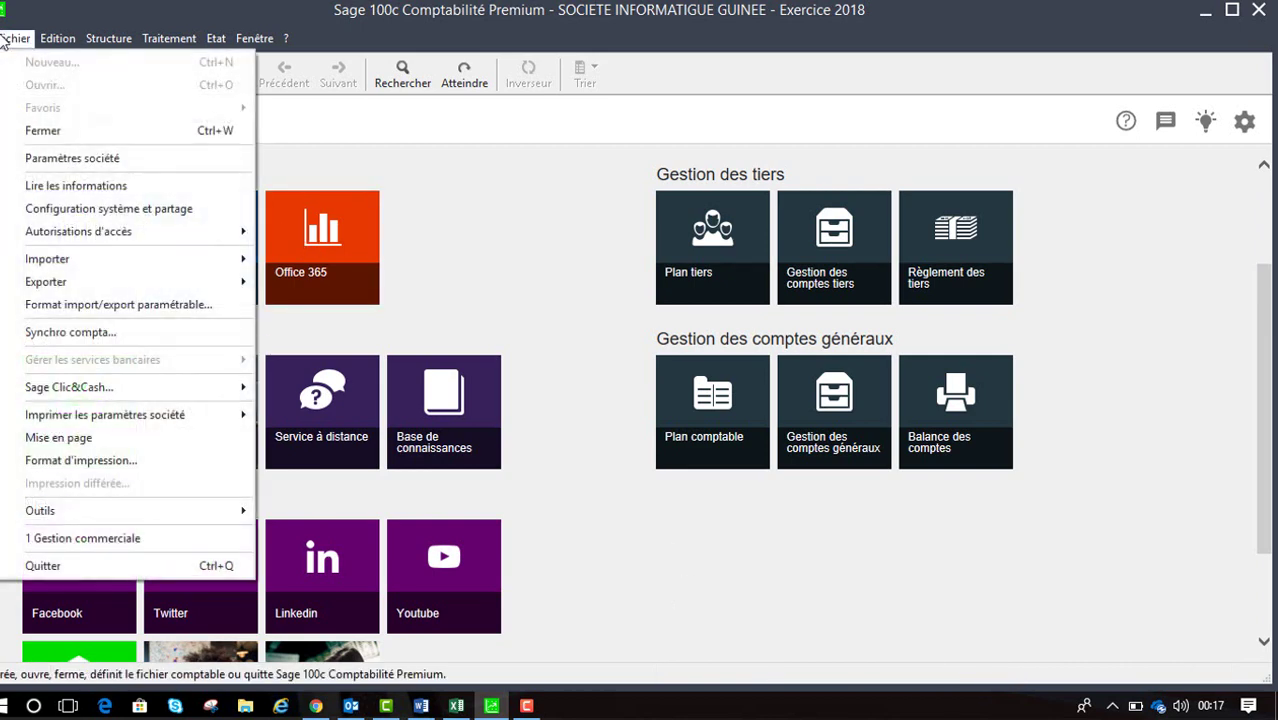
click(126, 304)
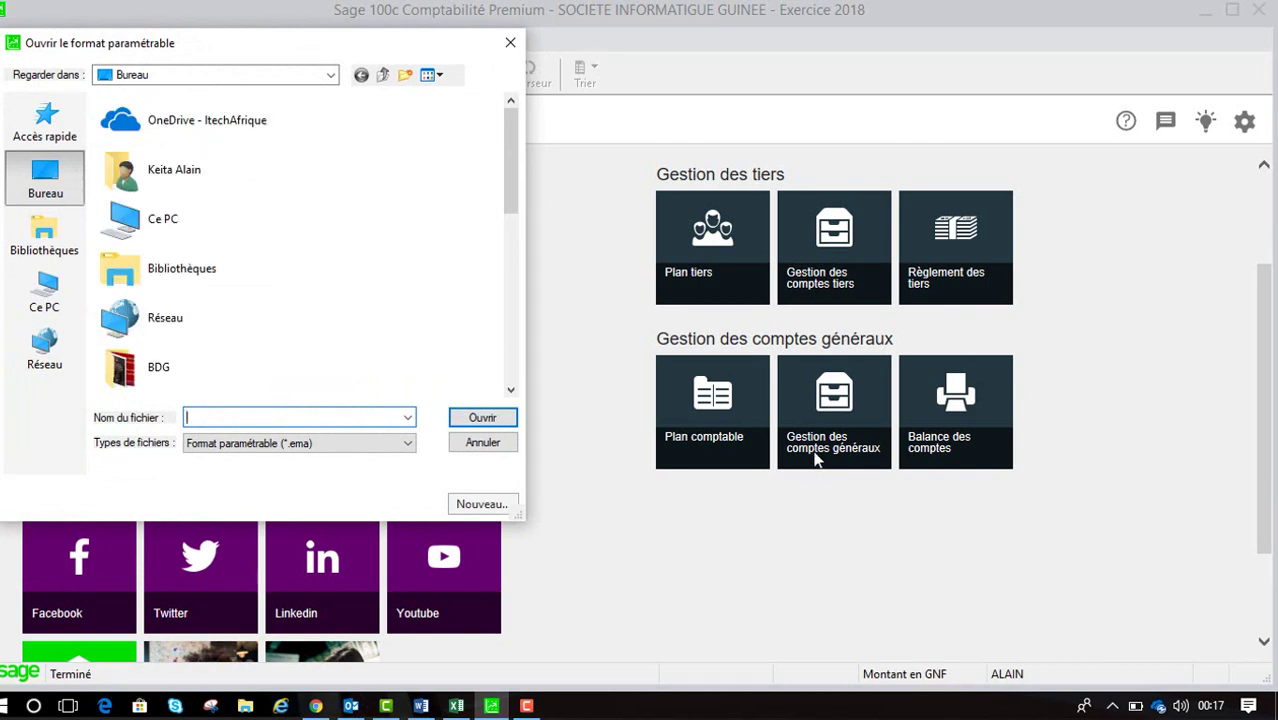
click(510, 42)
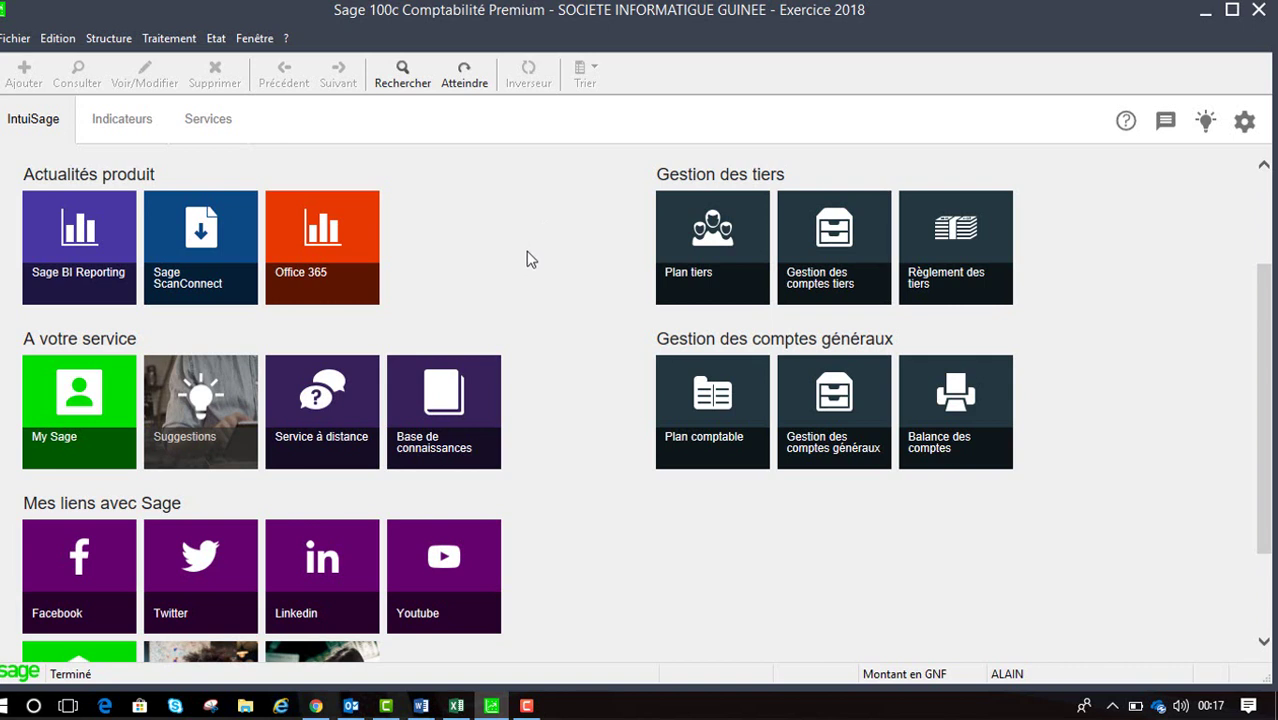
click(188, 44)
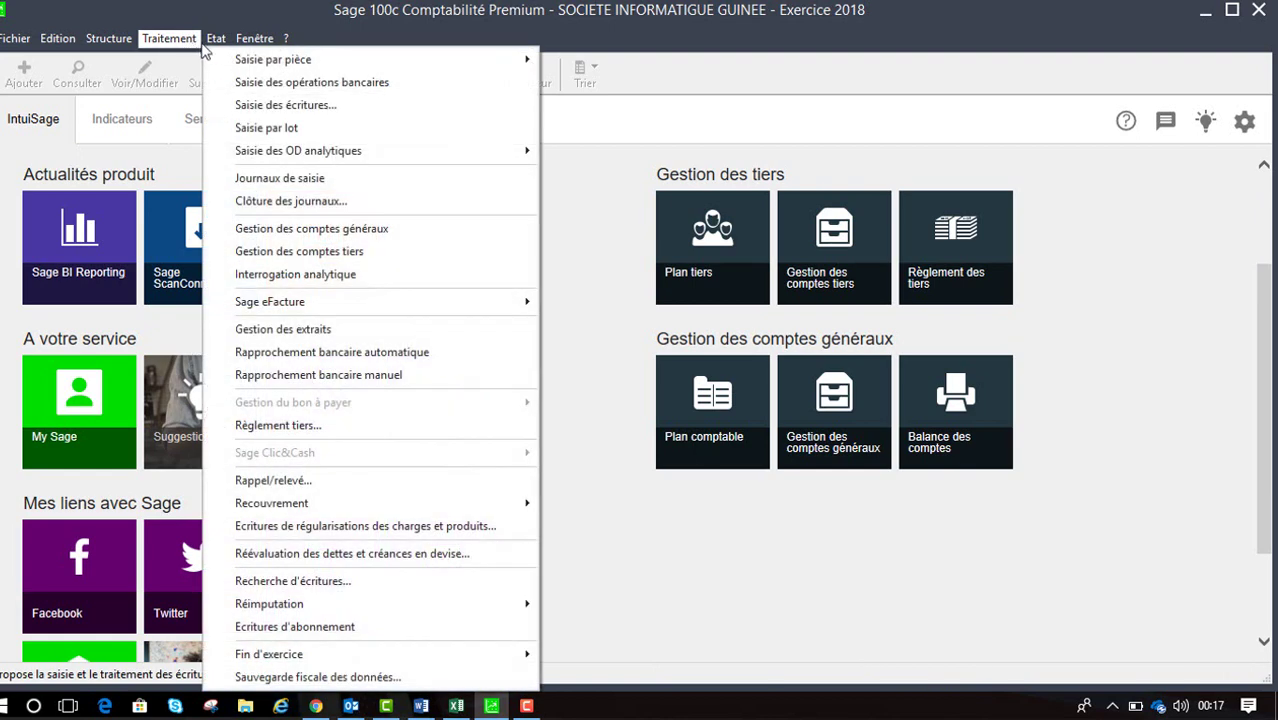
mouse_move(216, 40)
mouse_move(212, 62)
mouse_move(168, 40)
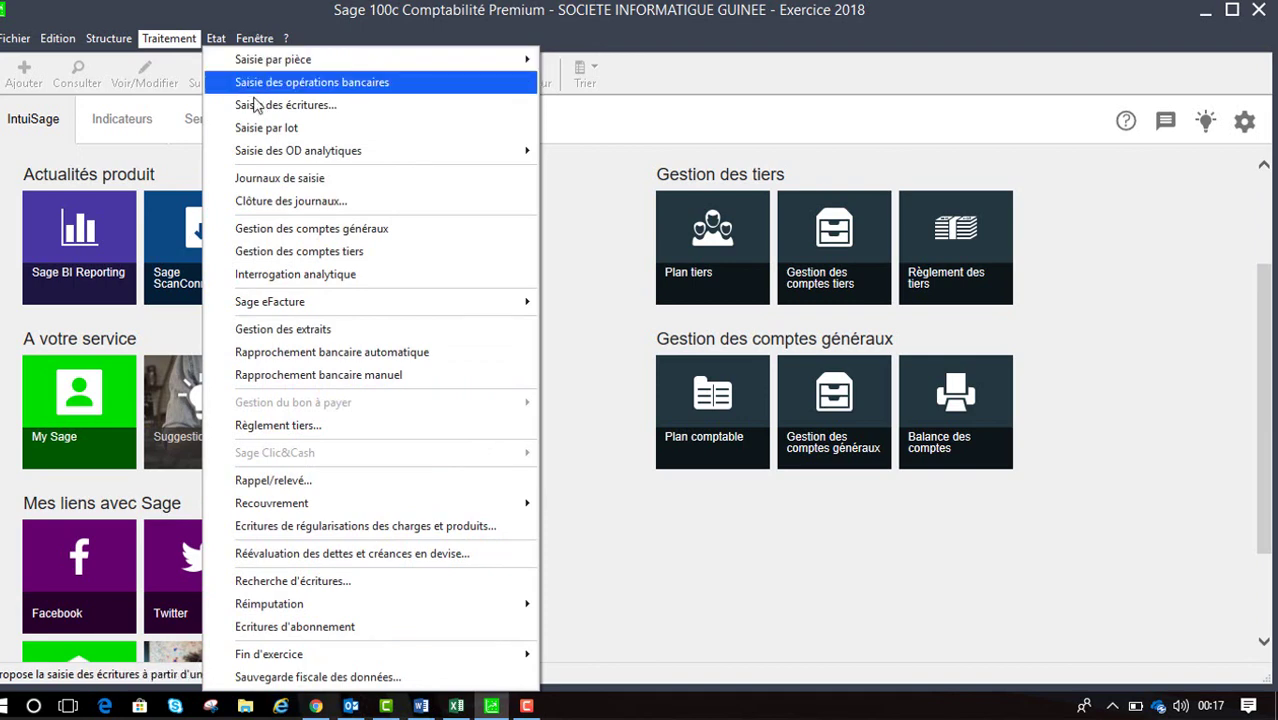
Step: Open the Achat journal for juin18 from Journaux de saisie, and view its Brouillard de saisie print options without printing
click(279, 178)
click(613, 120)
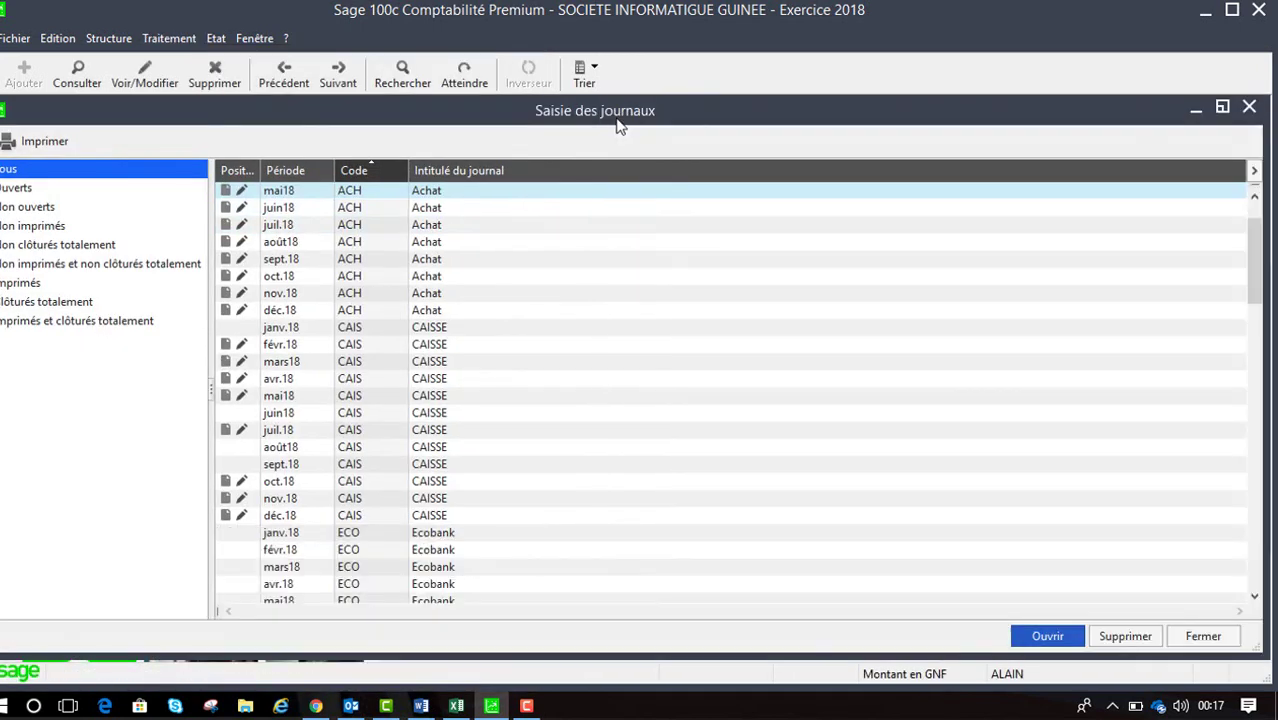
double_click(323, 208)
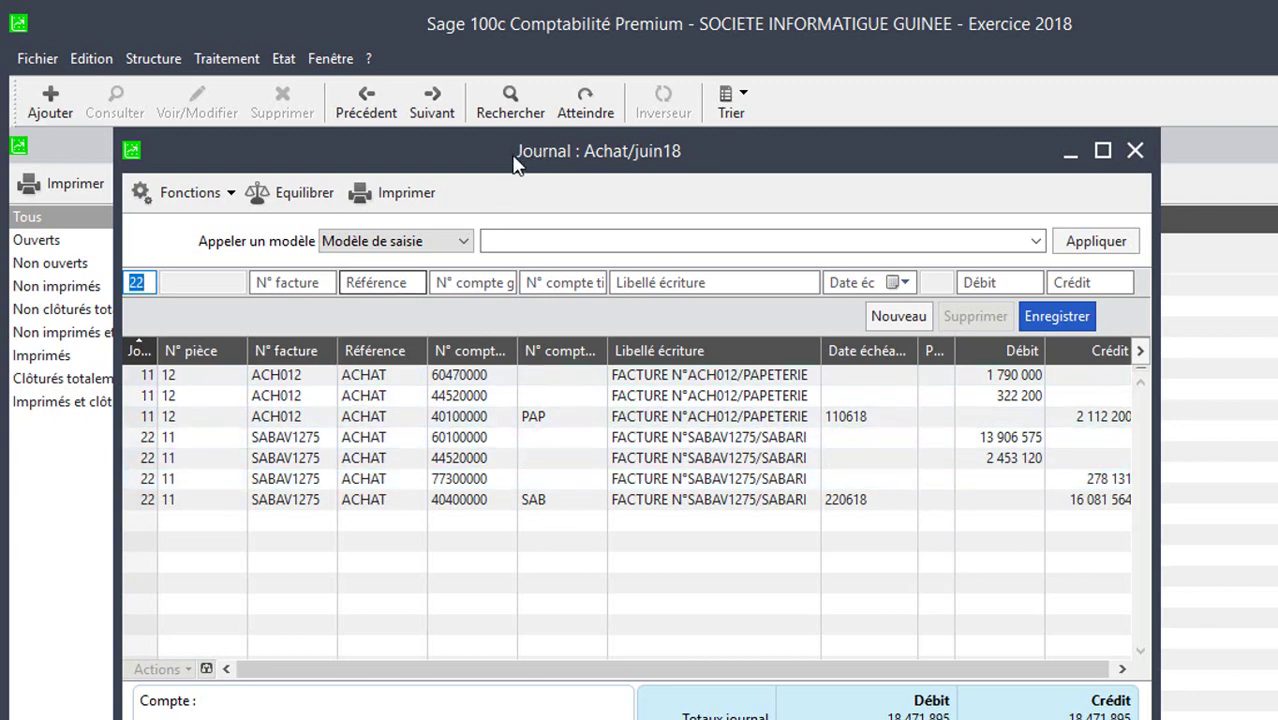
click(422, 193)
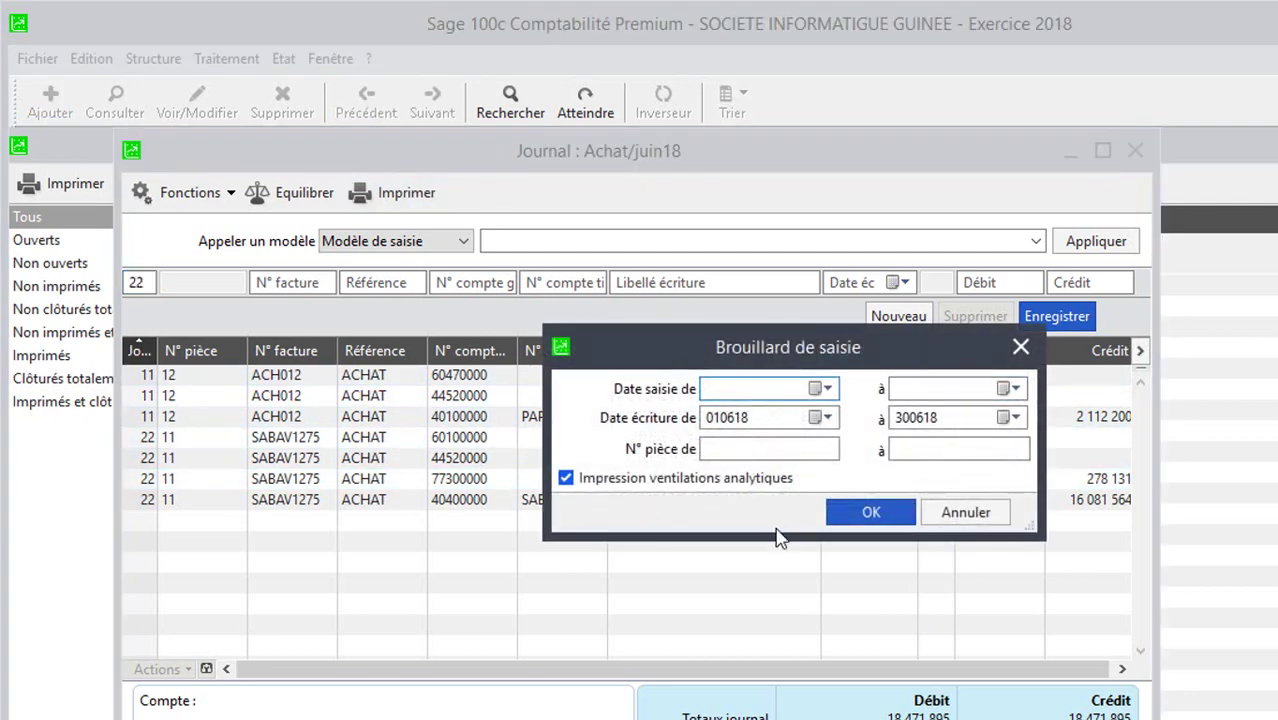
click(984, 522)
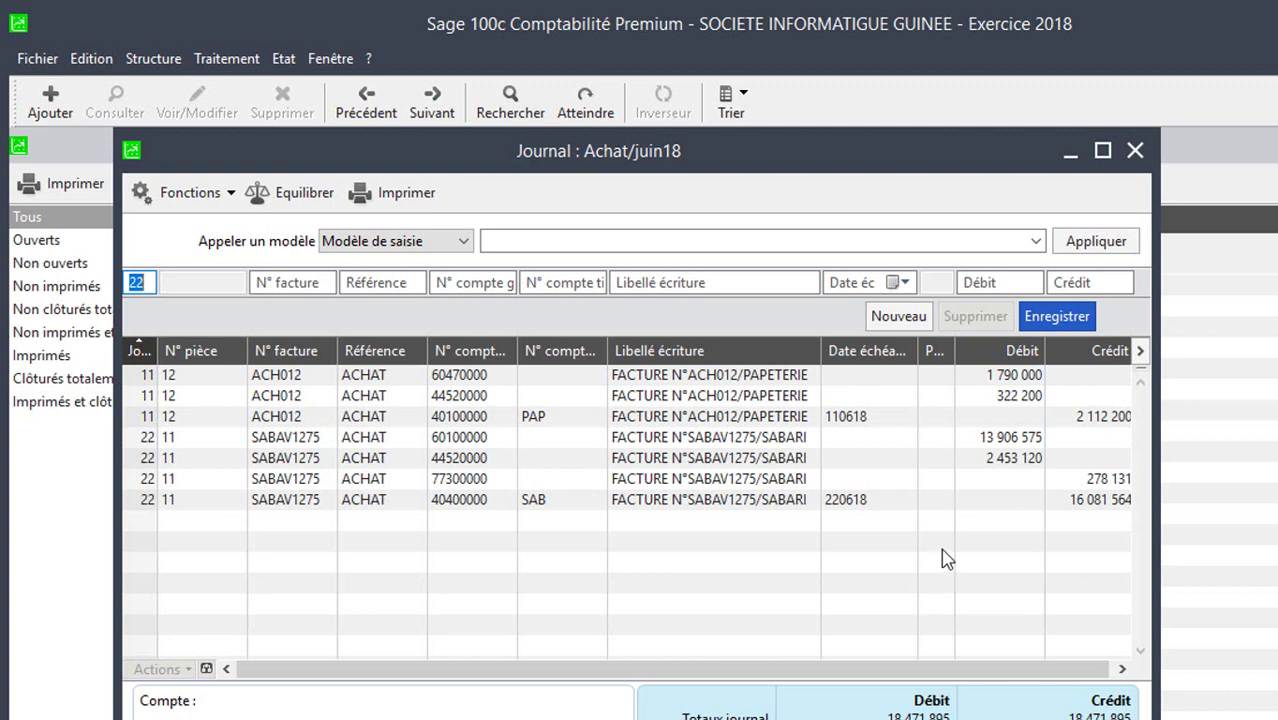
Step: Copy all the entry lines of the Achat/juin18 journal, from the ACH012 lines through the SABAV1275 lines
click(459, 379)
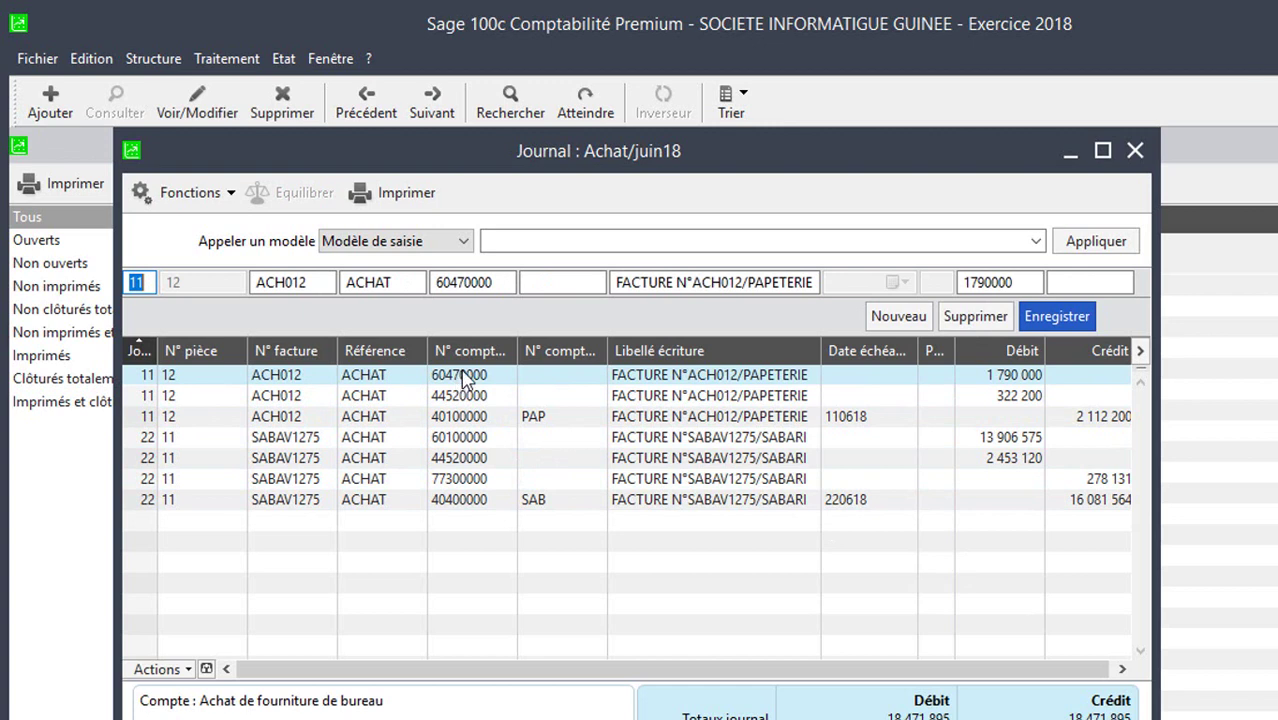
shift+click(479, 499)
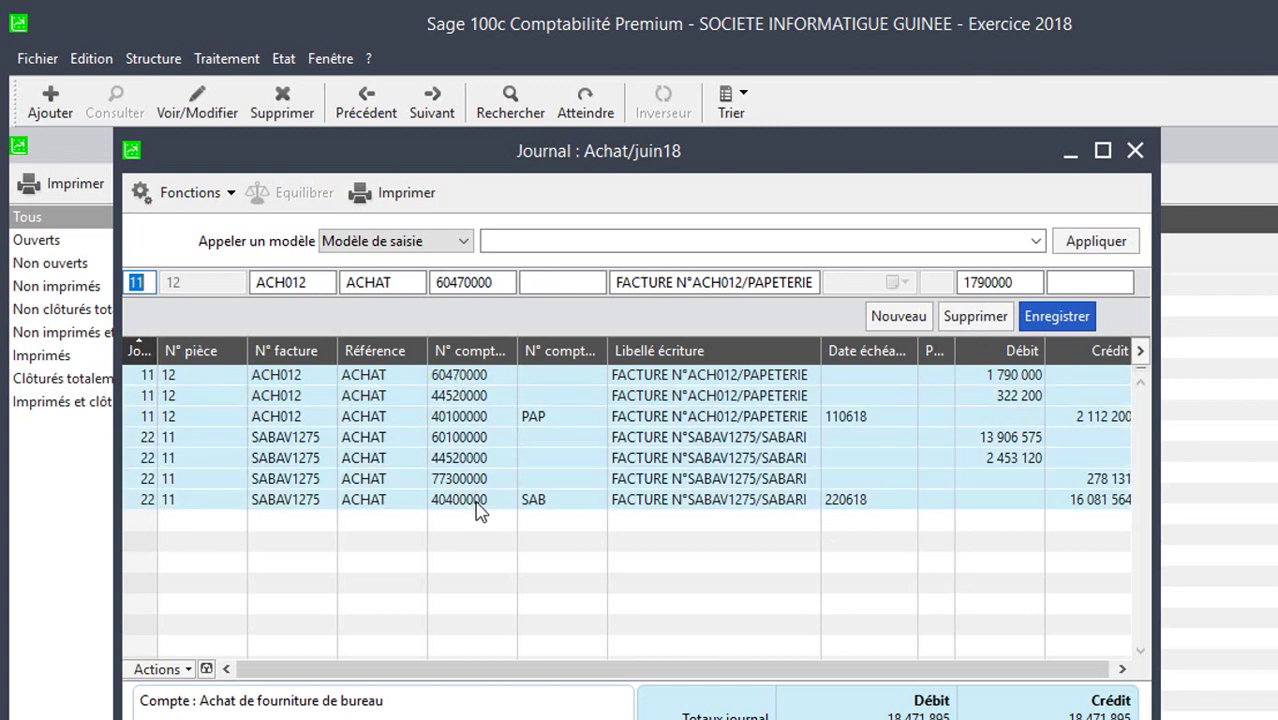
right_click(502, 407)
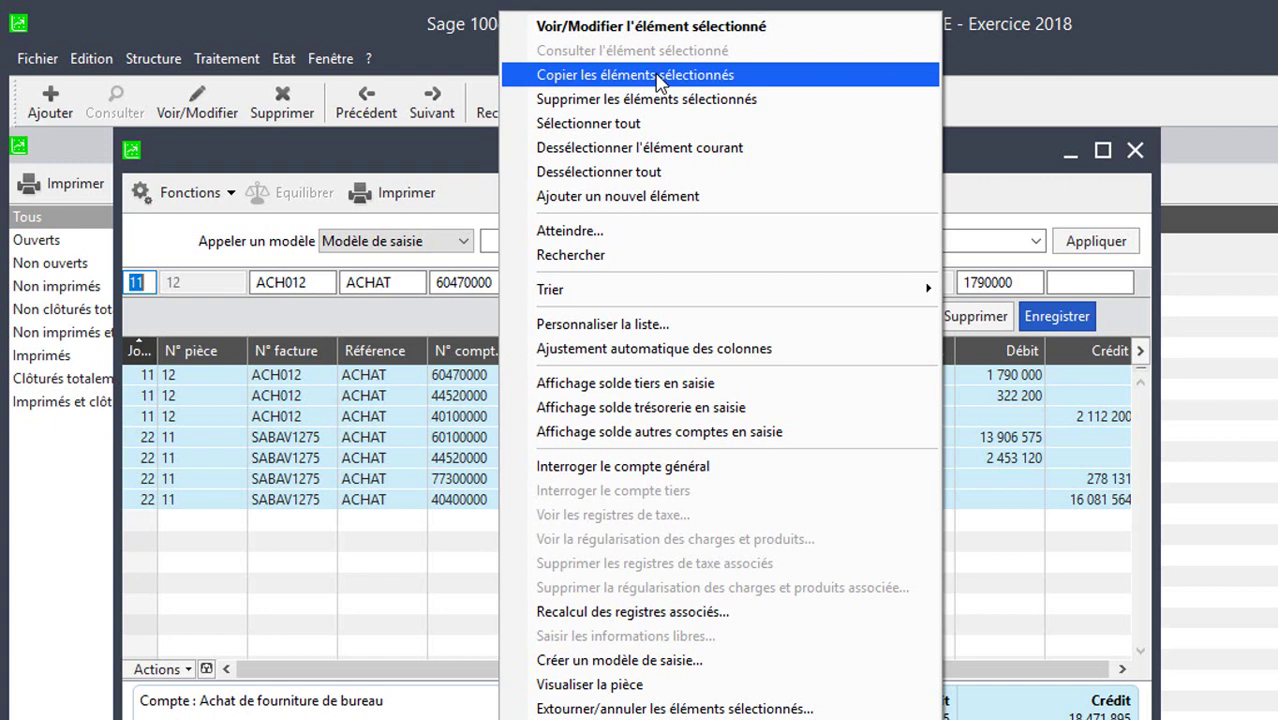
click(657, 82)
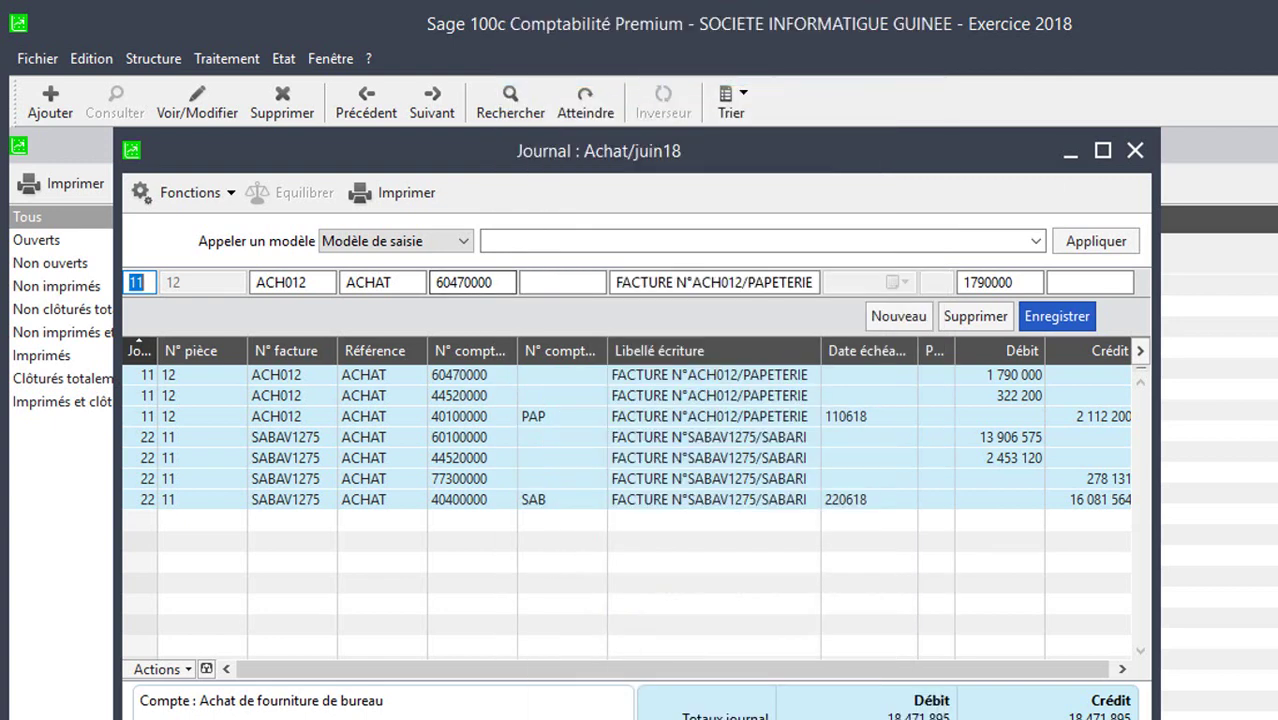
Step: Switch to Excel, paste the copied journal entries starting at cell A2, and fit the Libellé écriture column to its contents
click(574, 699)
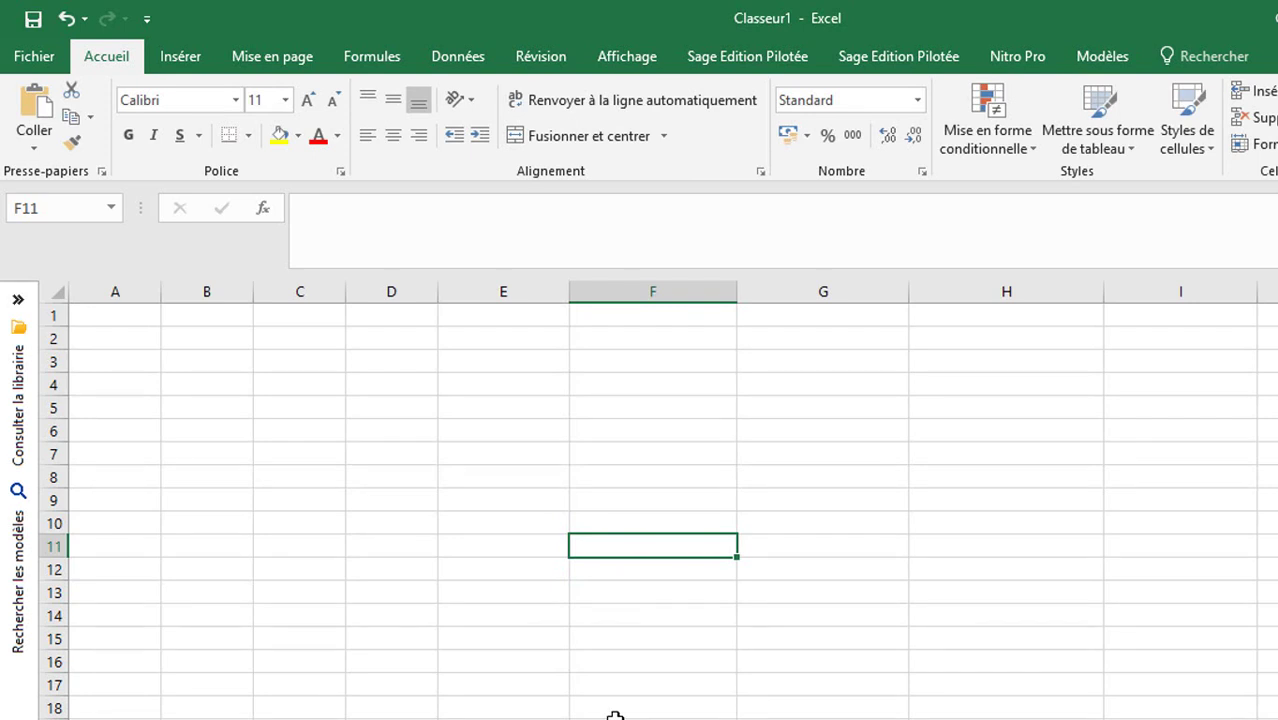
click(105, 340)
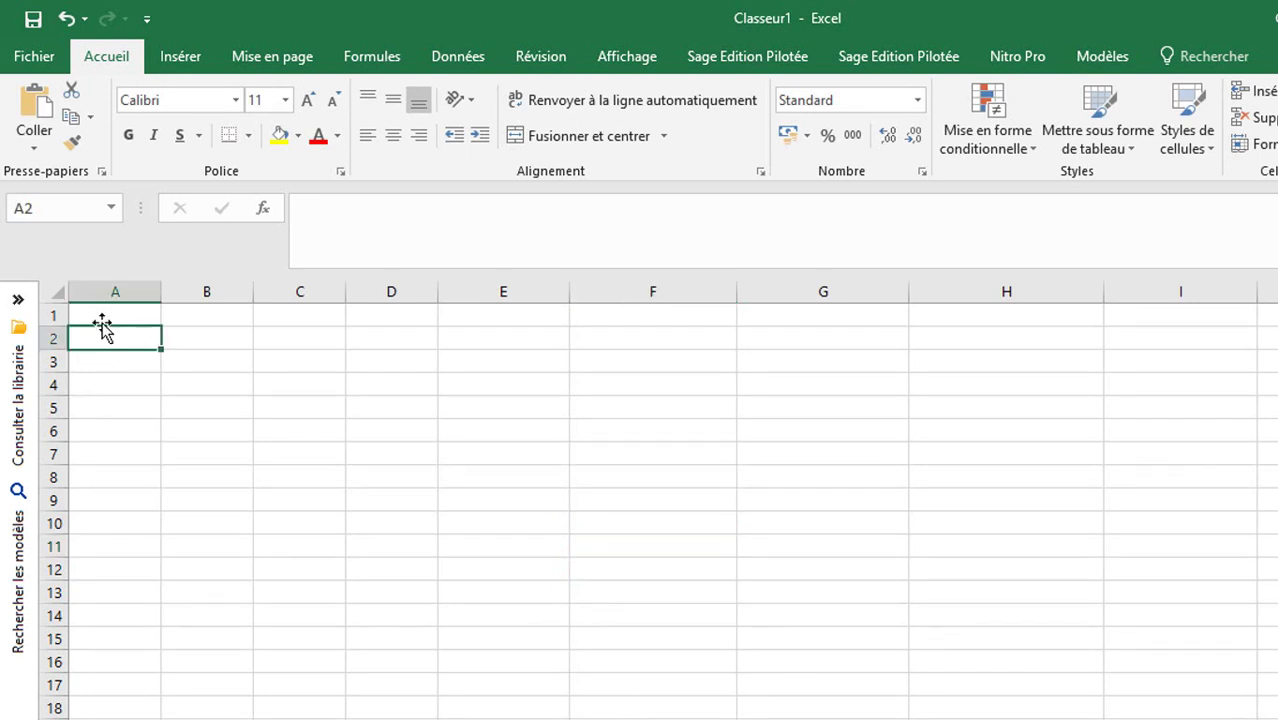
click(35, 110)
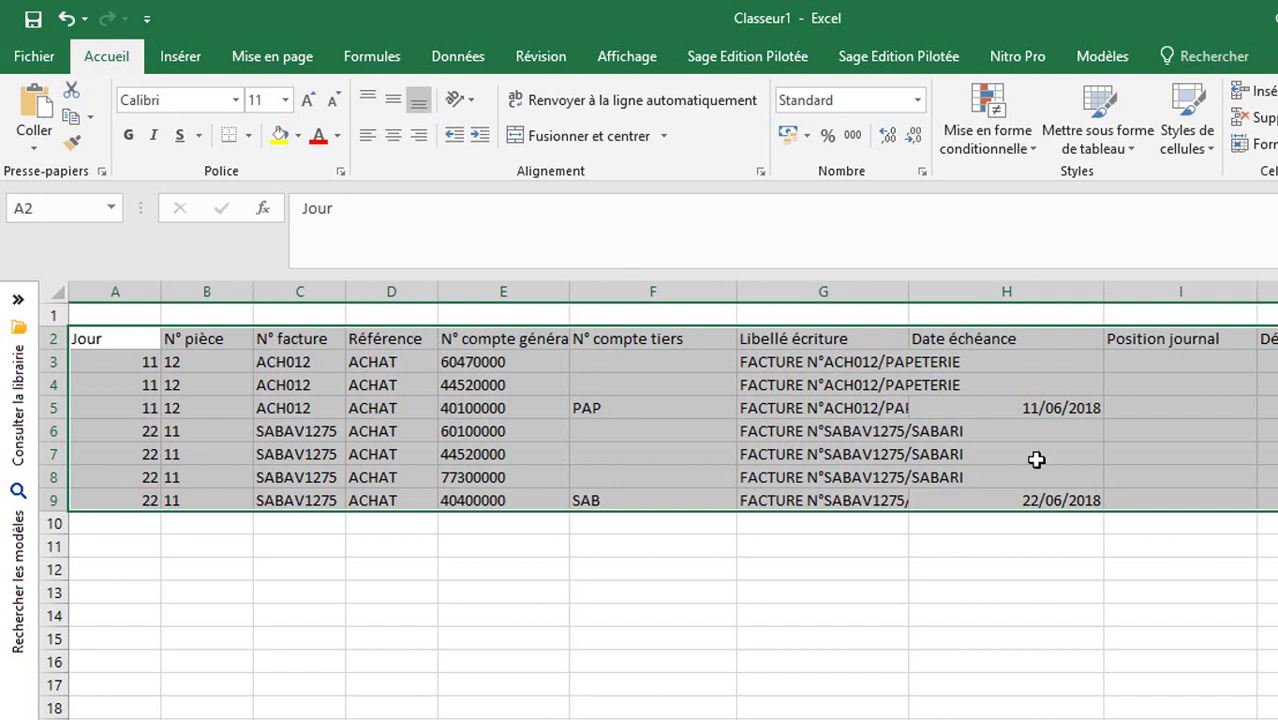
double_click(908, 300)
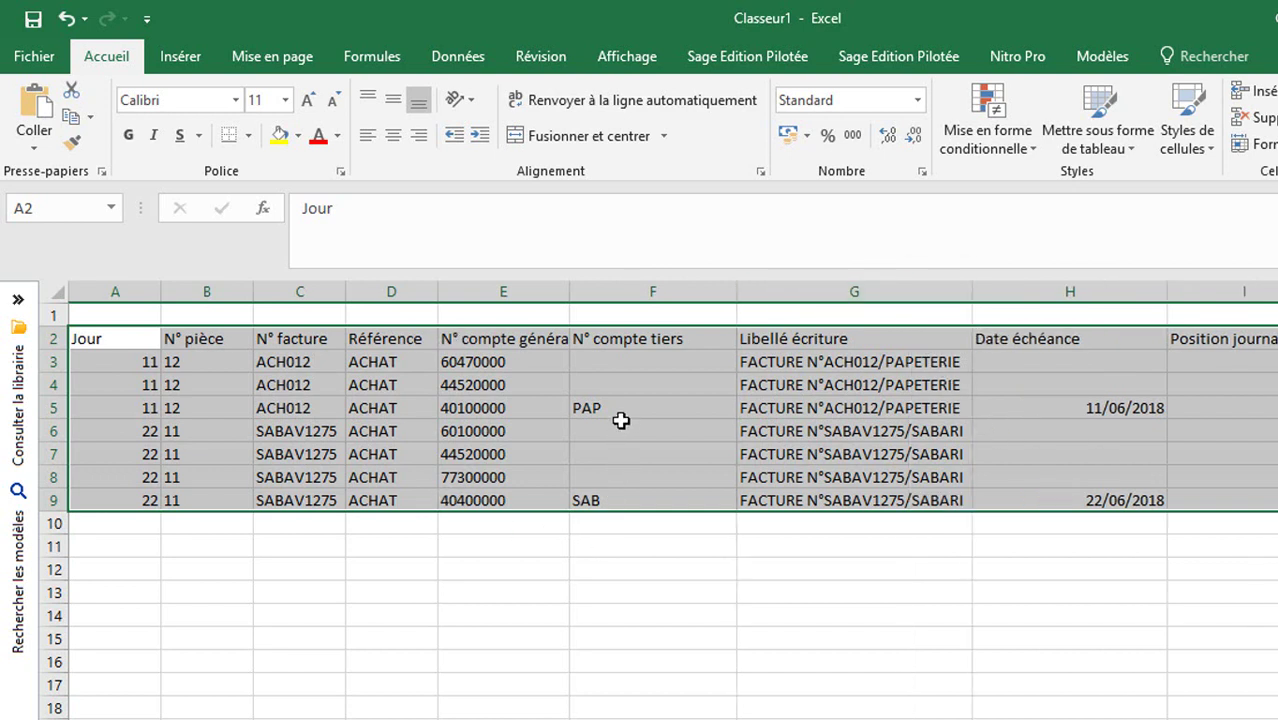
click(1016, 497)
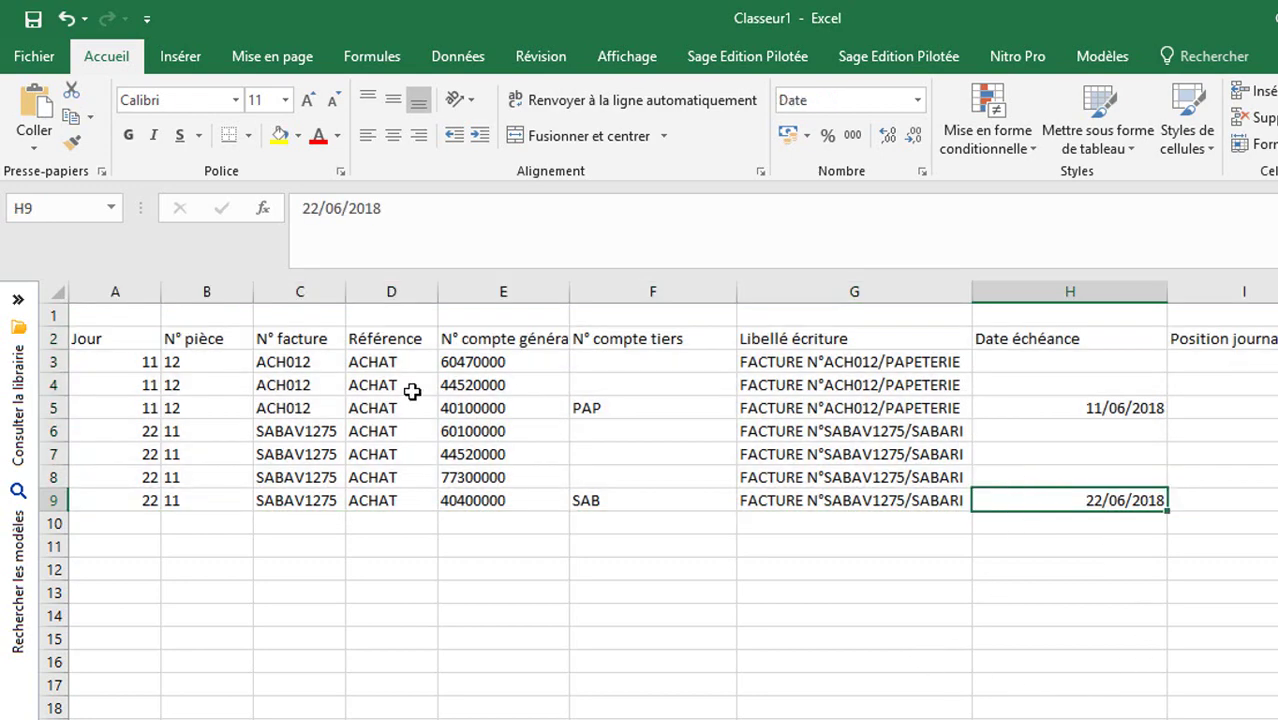
Step: Delete the Date échéance and Position journal columns from the pasted journal table
click(1244, 294)
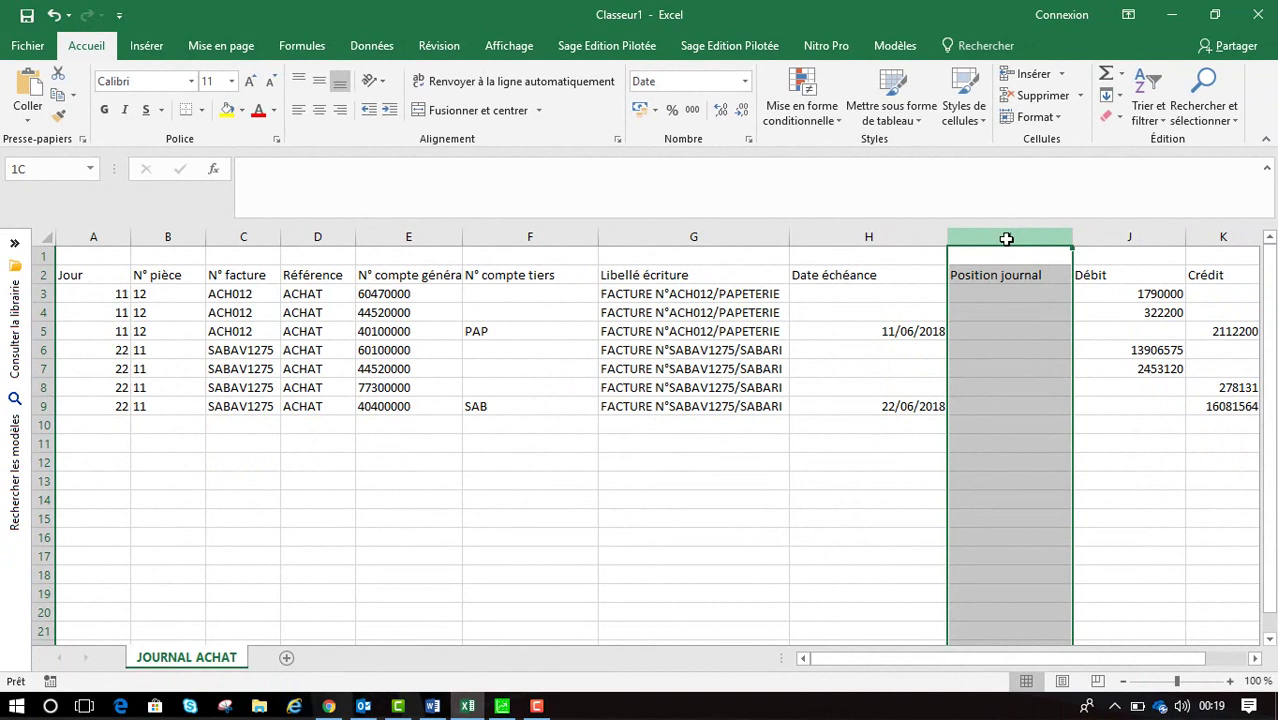
drag(1006, 238, 868, 240)
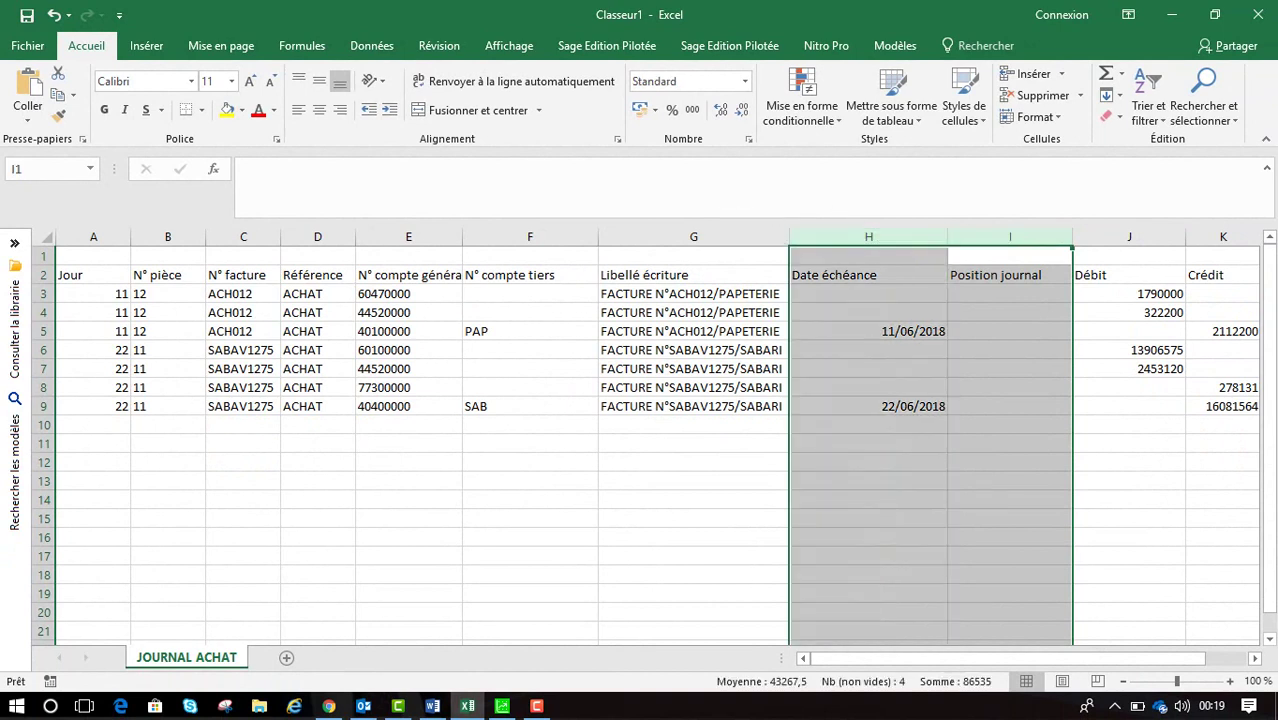
click(1037, 95)
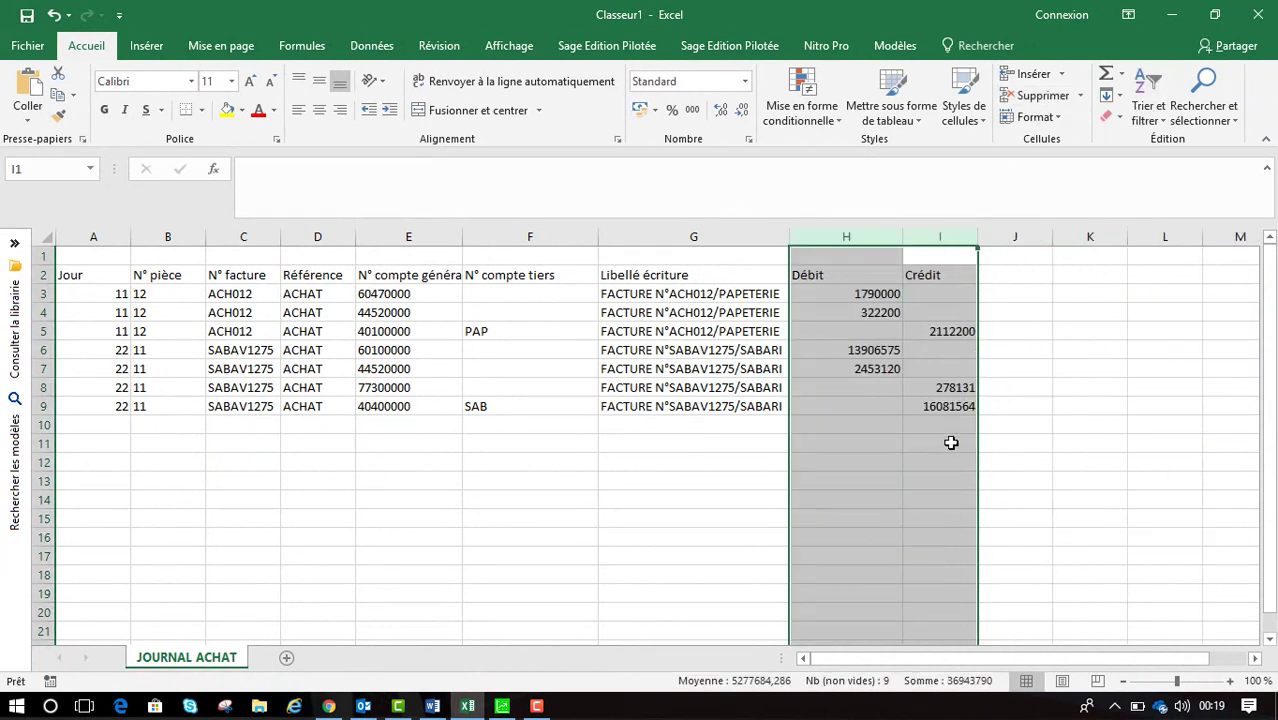
click(945, 482)
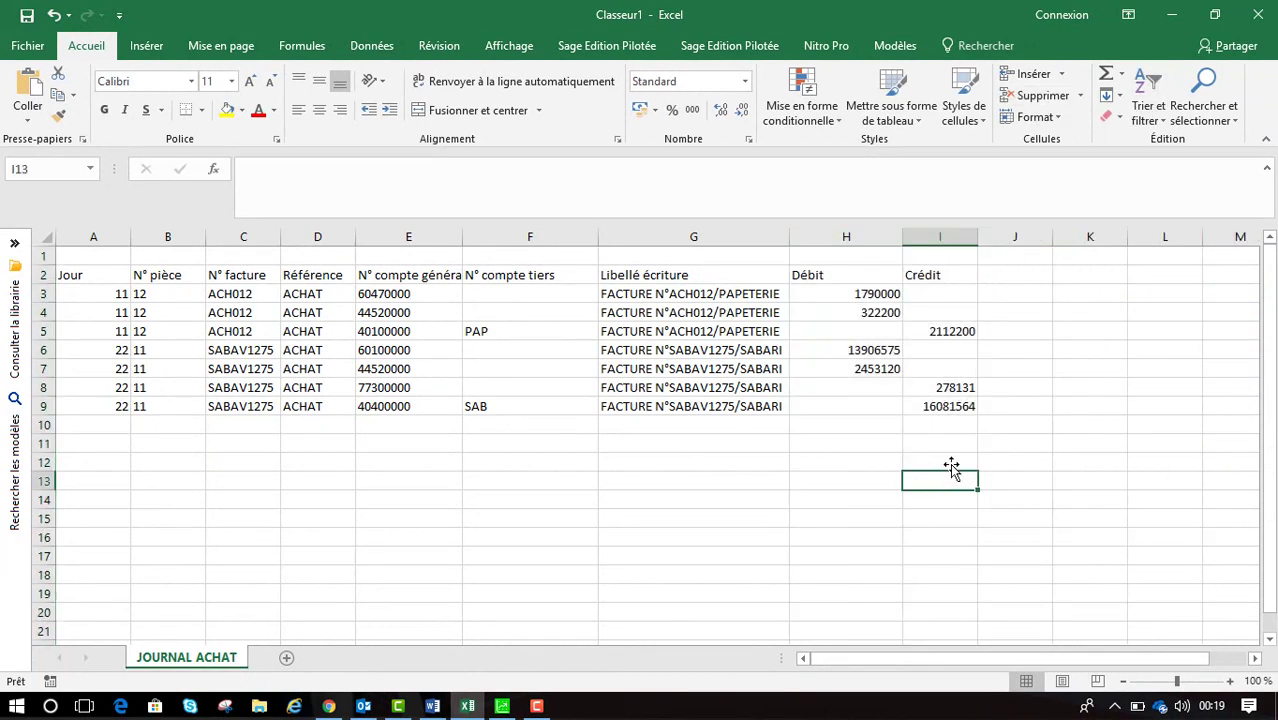
Step: Insert two blank rows at the top of the JOURNAL ACHAT sheet, above the table
click(42, 257)
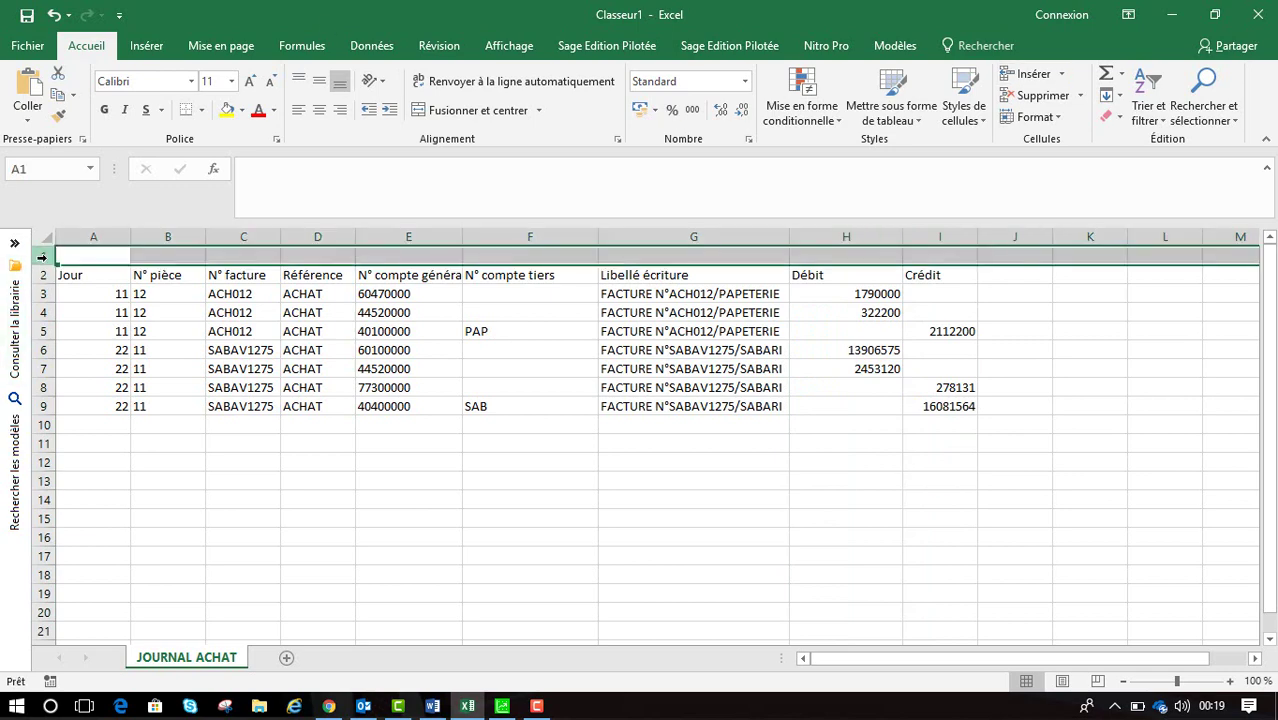
click(1027, 75)
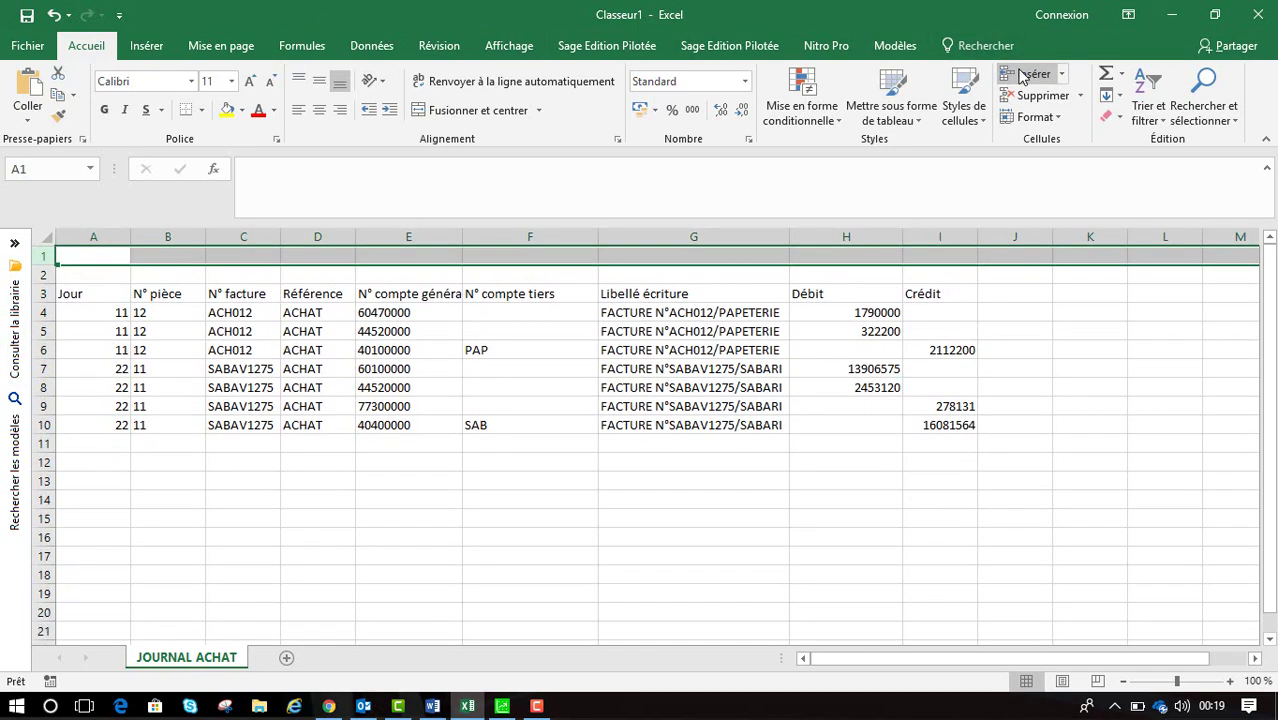
click(1027, 75)
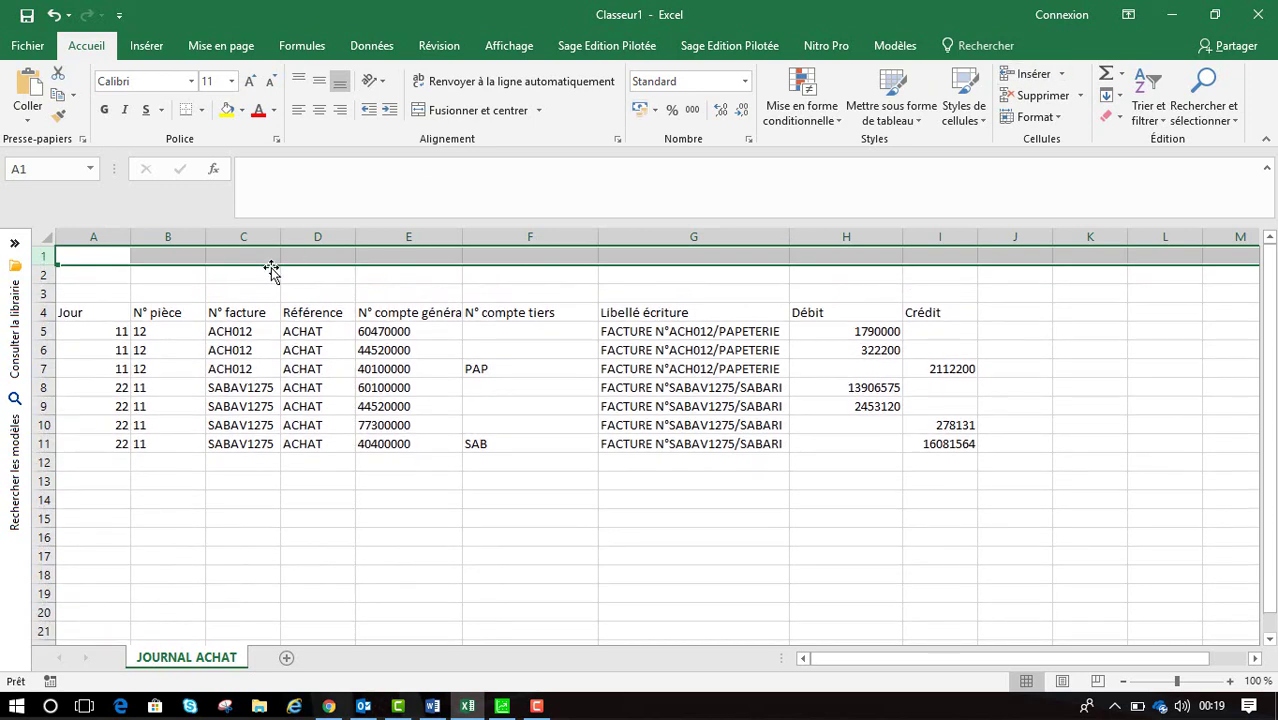
click(177, 253)
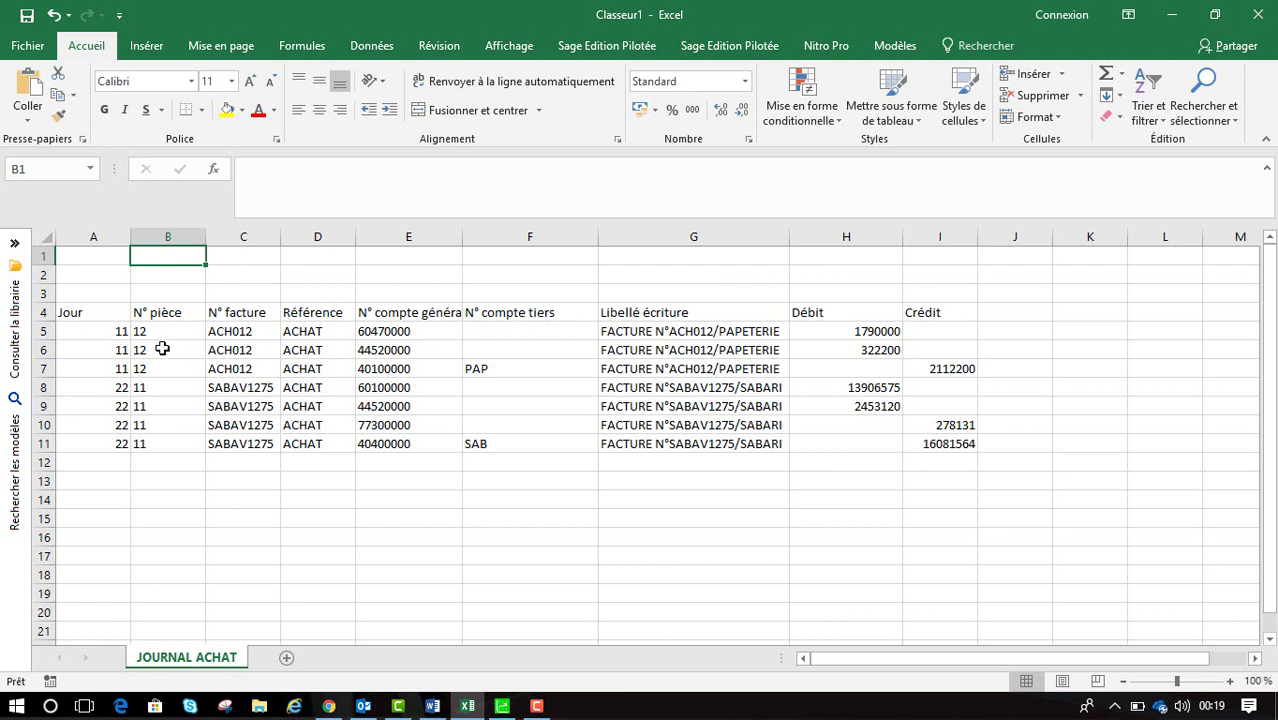
Step: Apply all borders to the journal table range A4:I12
drag(76, 317, 925, 455)
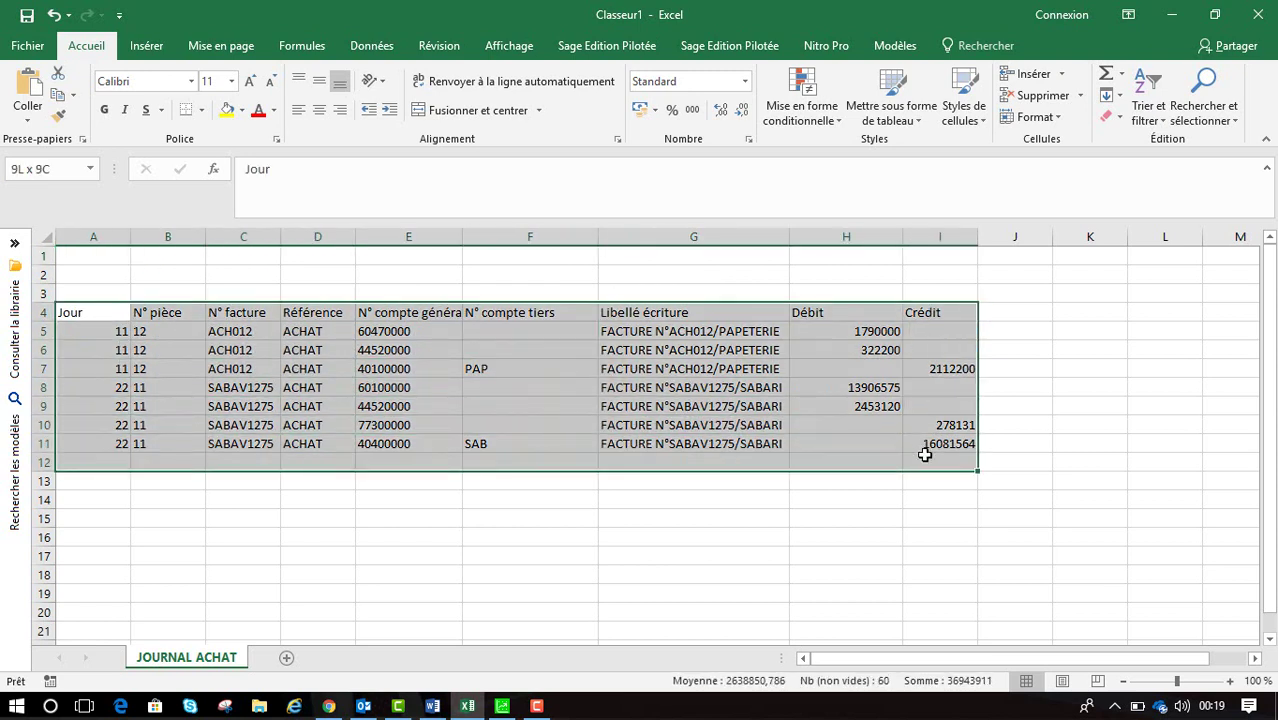
click(202, 112)
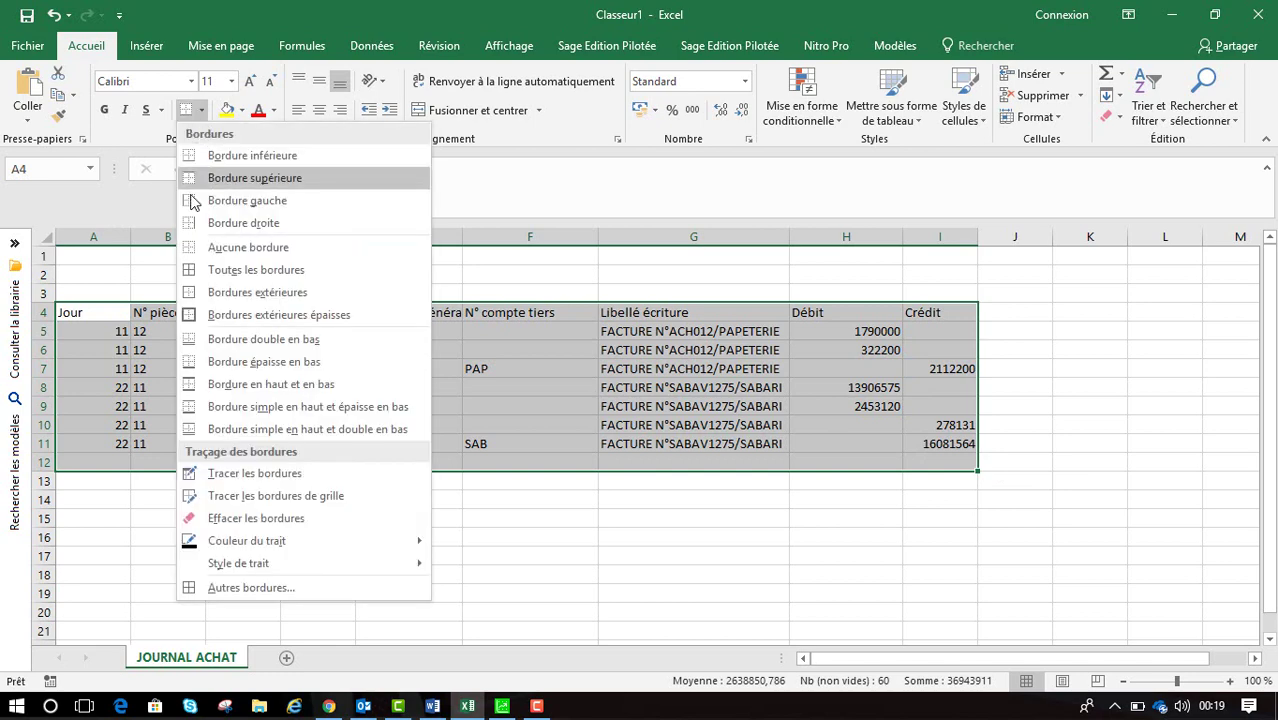
click(214, 273)
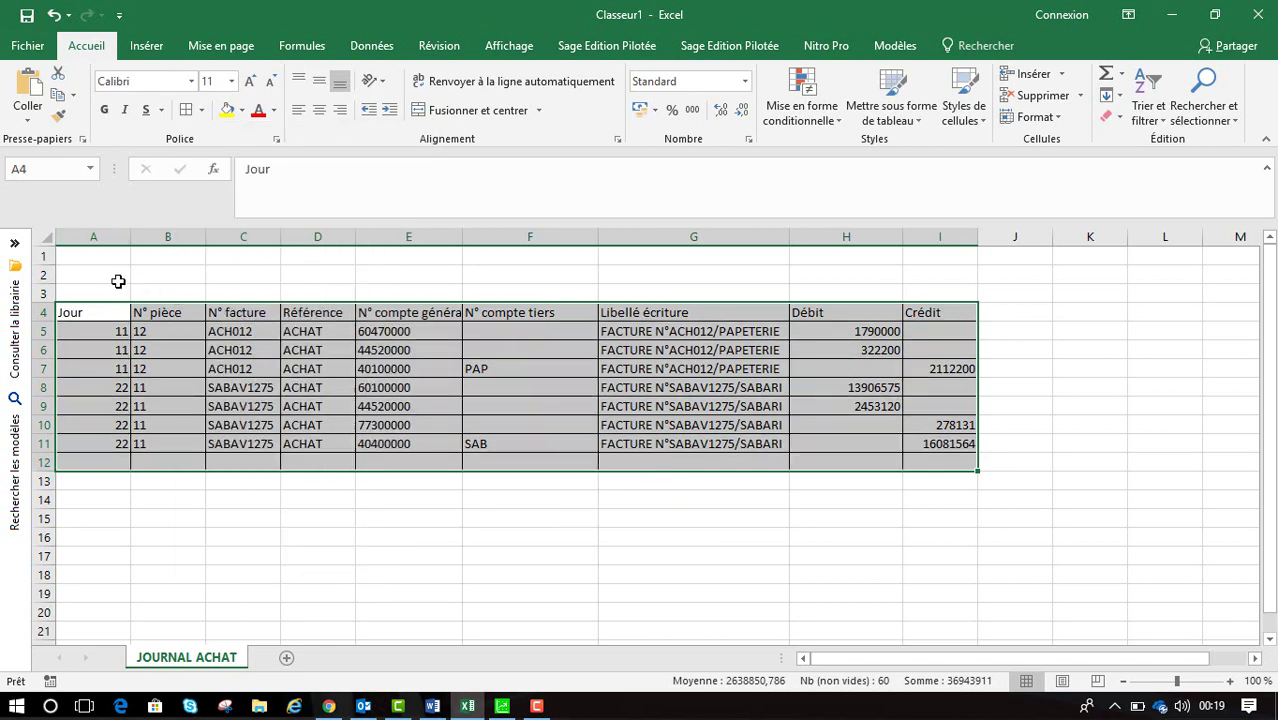
click(88, 280)
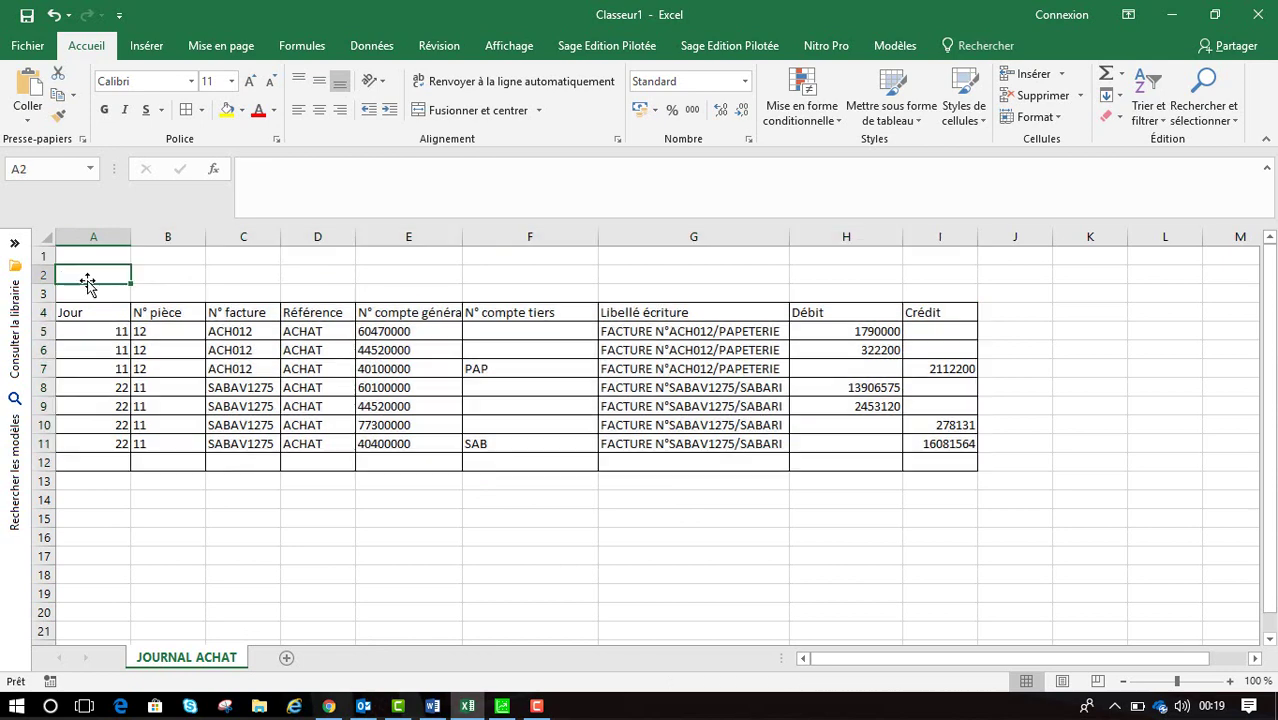
click(1062, 76)
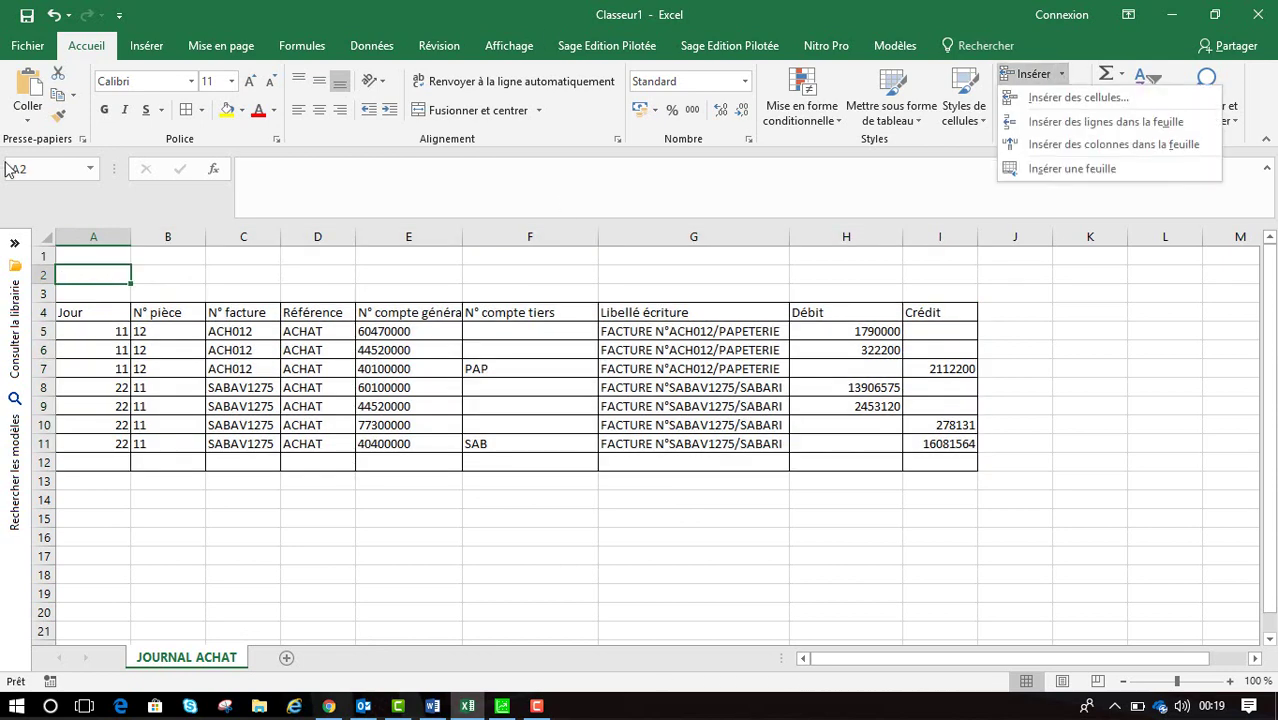
click(108, 272)
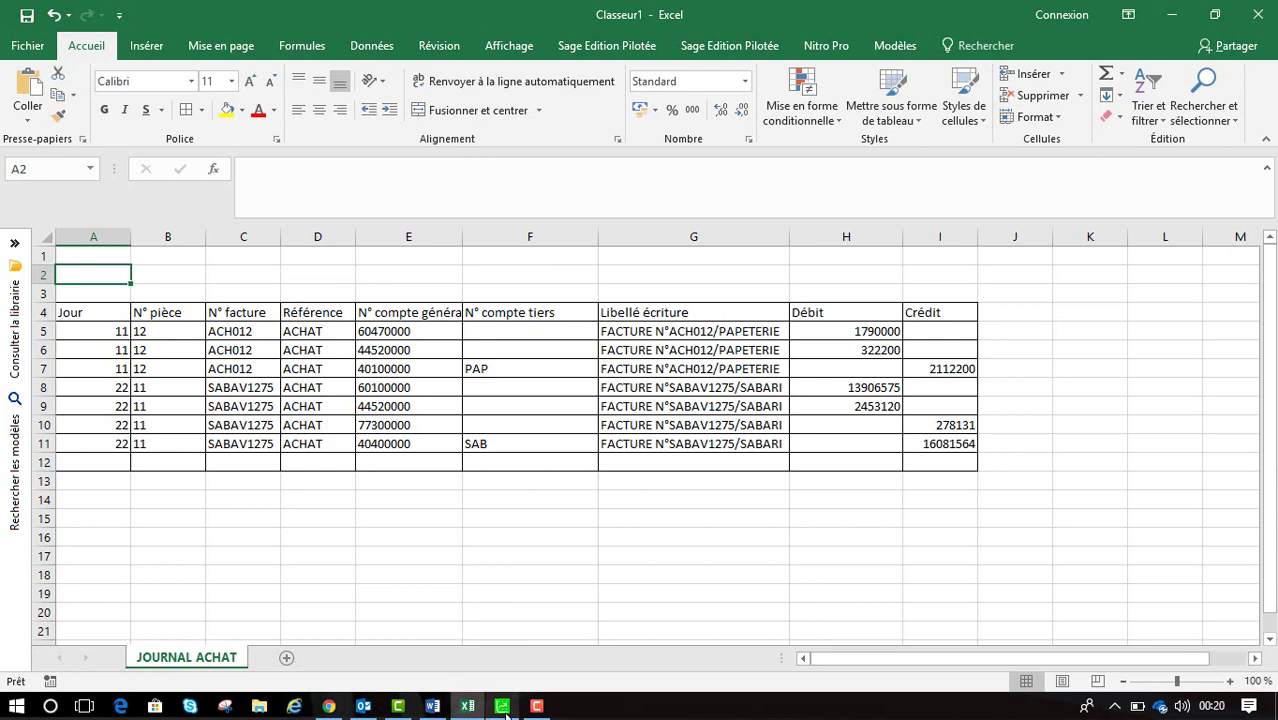
Step: Switch back to Sage 100c Comptabilité and close the Achat/juin18 journal window
mouse_move(503, 706)
click(507, 625)
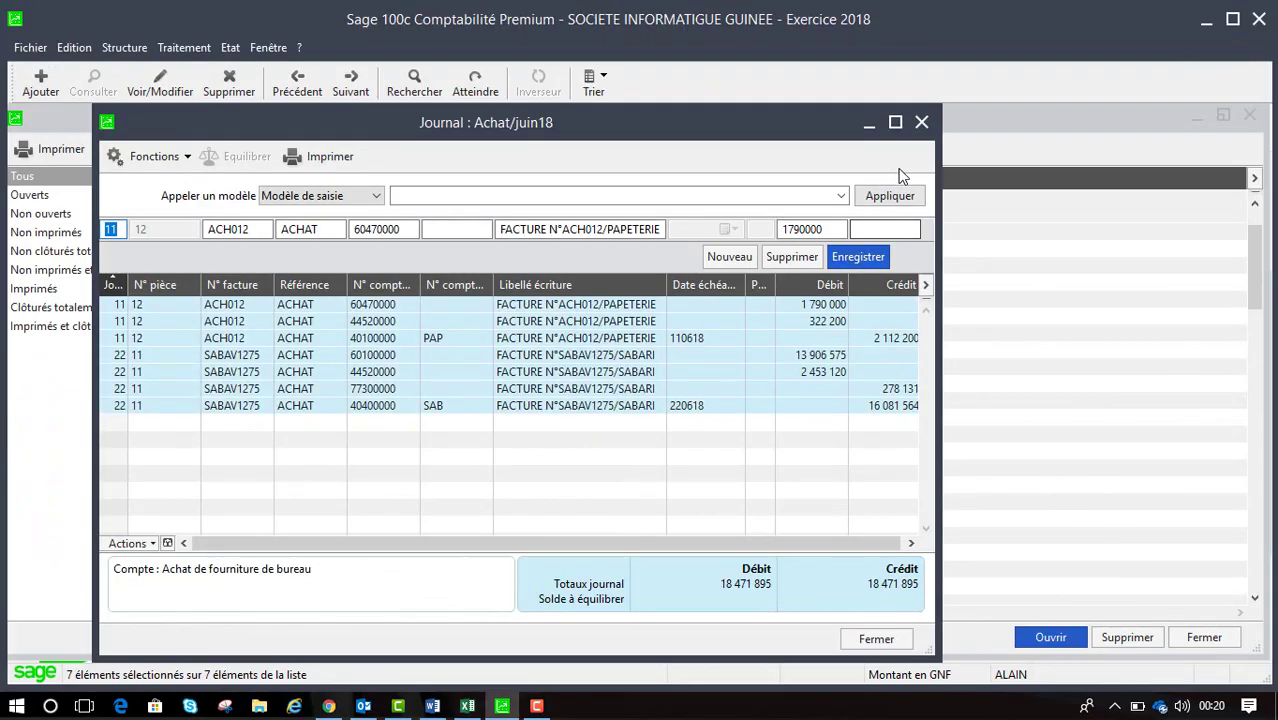
click(921, 124)
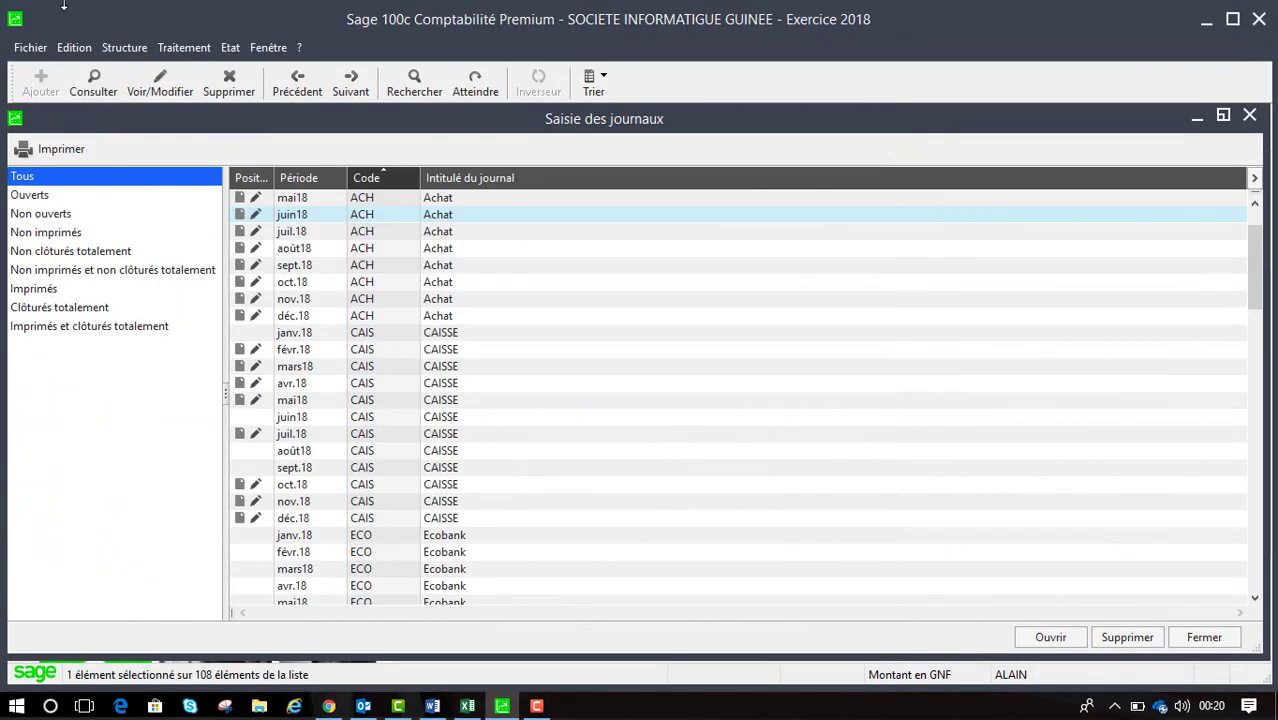
Step: Open the Journal report settings and restrict the journal code to ACH Achat
click(231, 48)
mouse_move(408, 129)
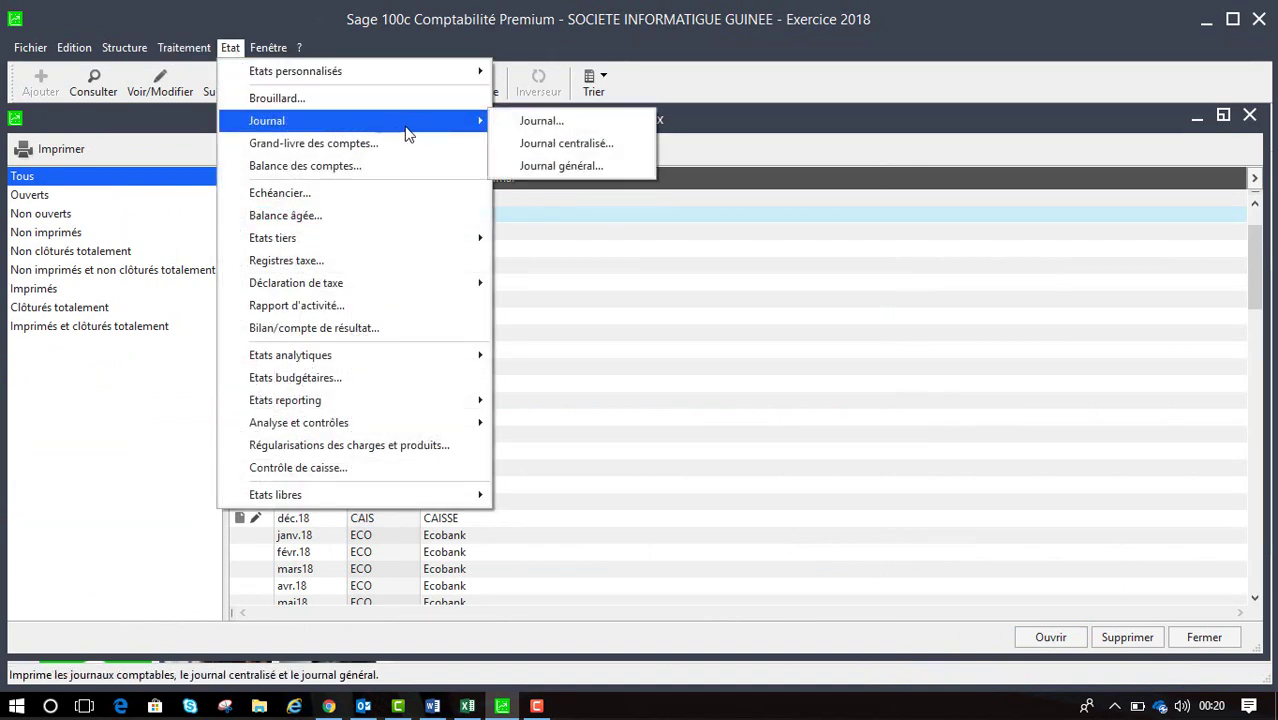
click(510, 124)
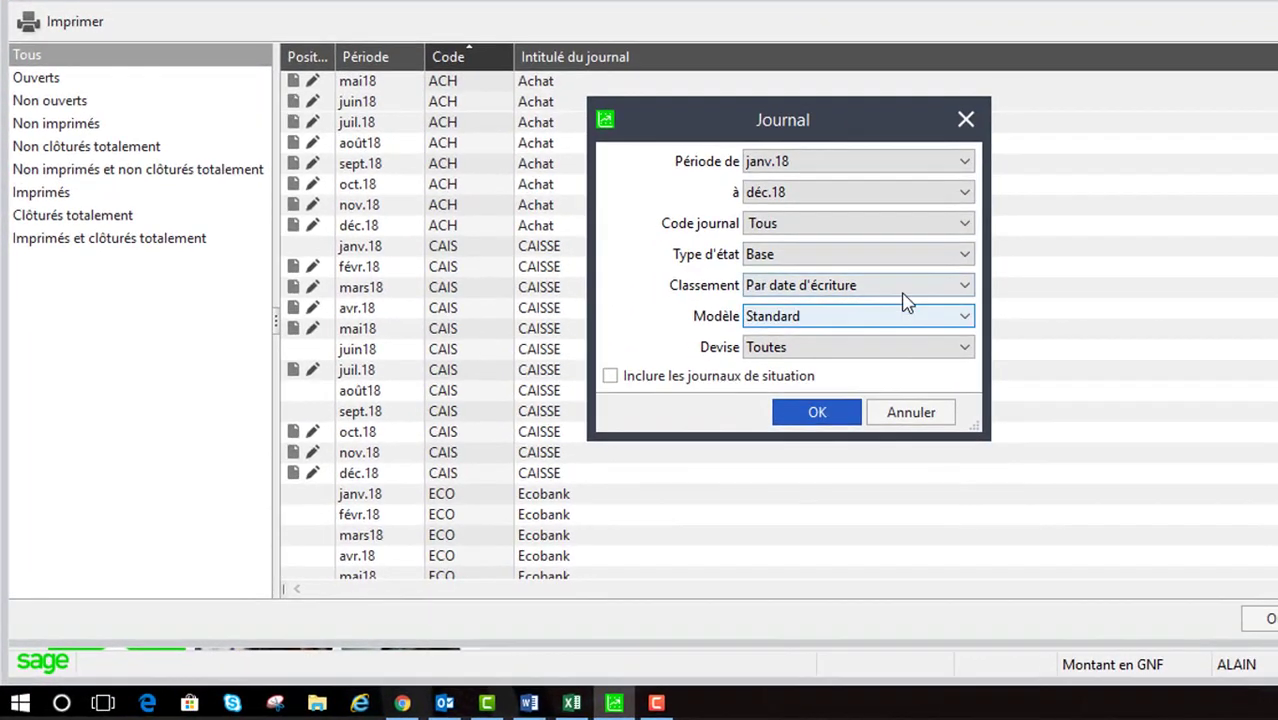
click(899, 232)
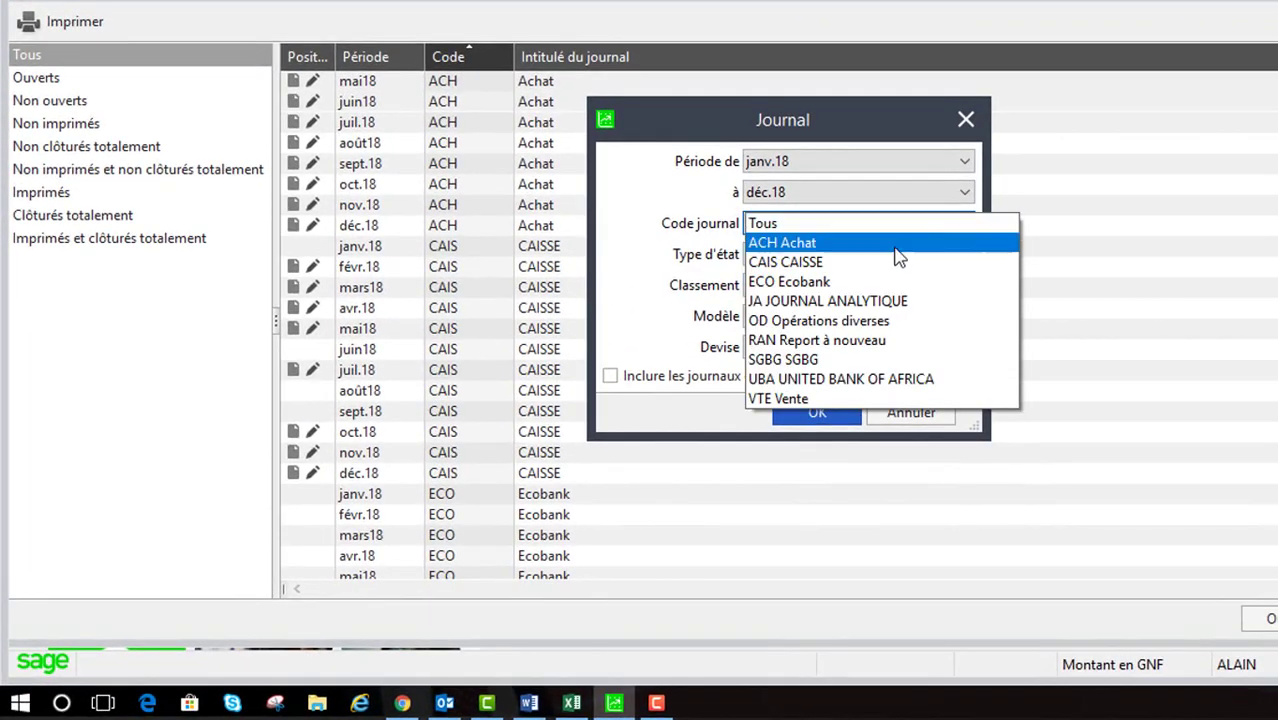
click(897, 262)
click(904, 223)
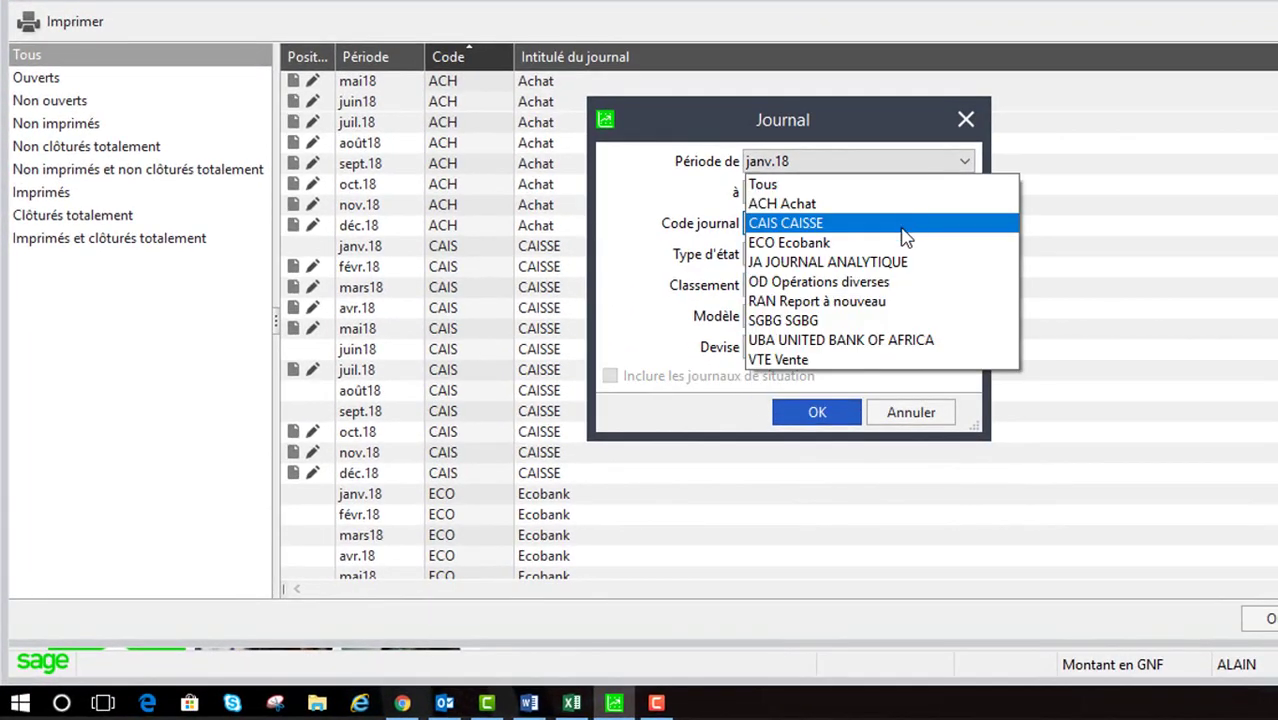
click(899, 193)
Step: Set the Journal report period from juin18 to juil.18
click(899, 198)
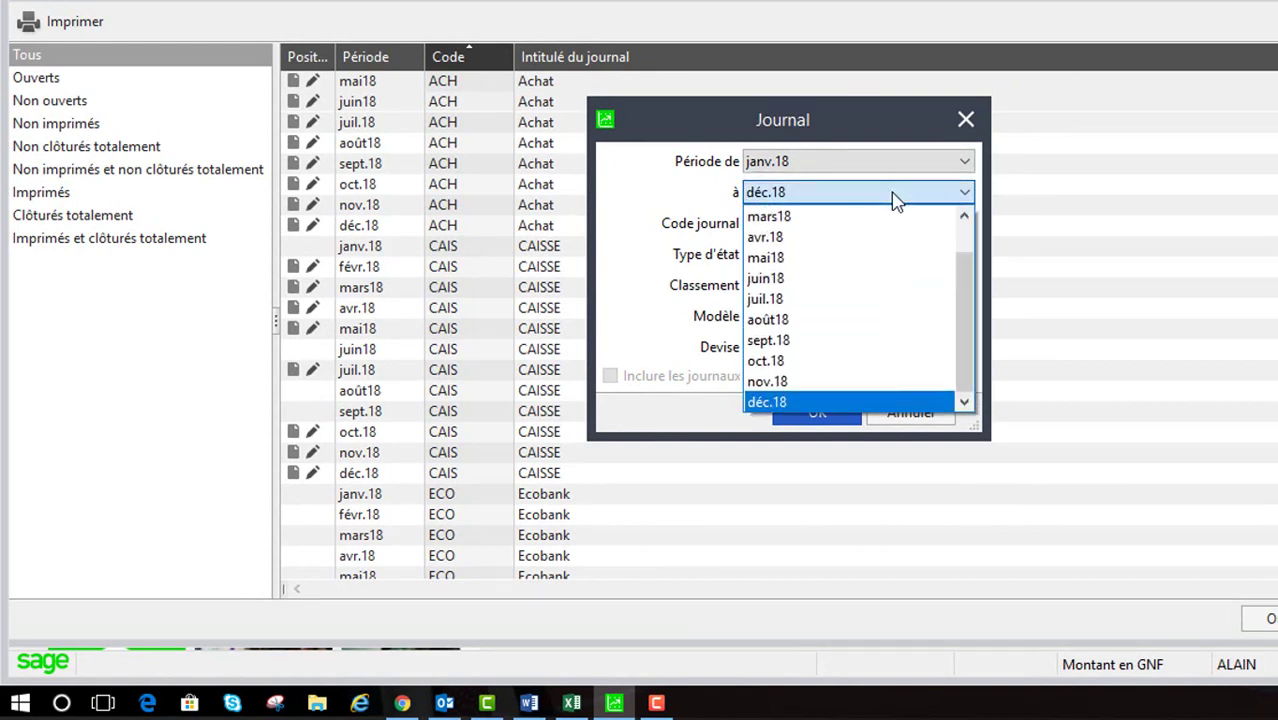
click(896, 199)
click(908, 164)
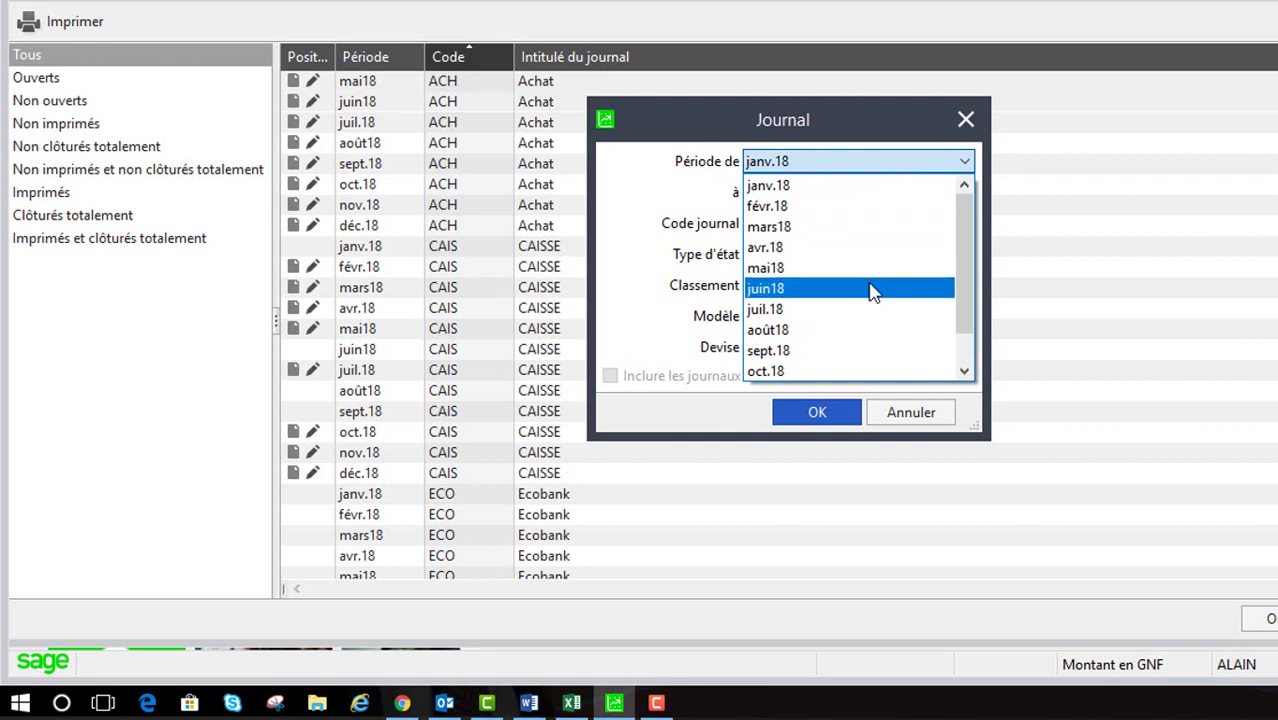
click(870, 288)
click(882, 198)
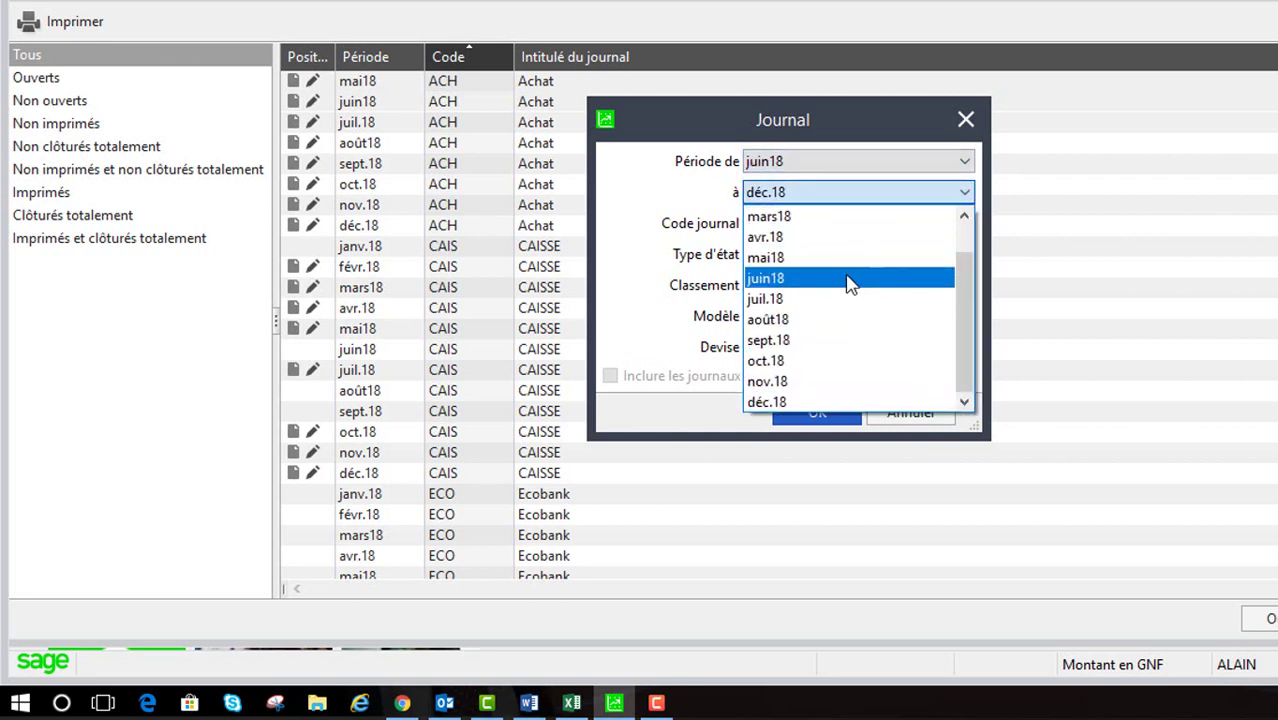
click(848, 299)
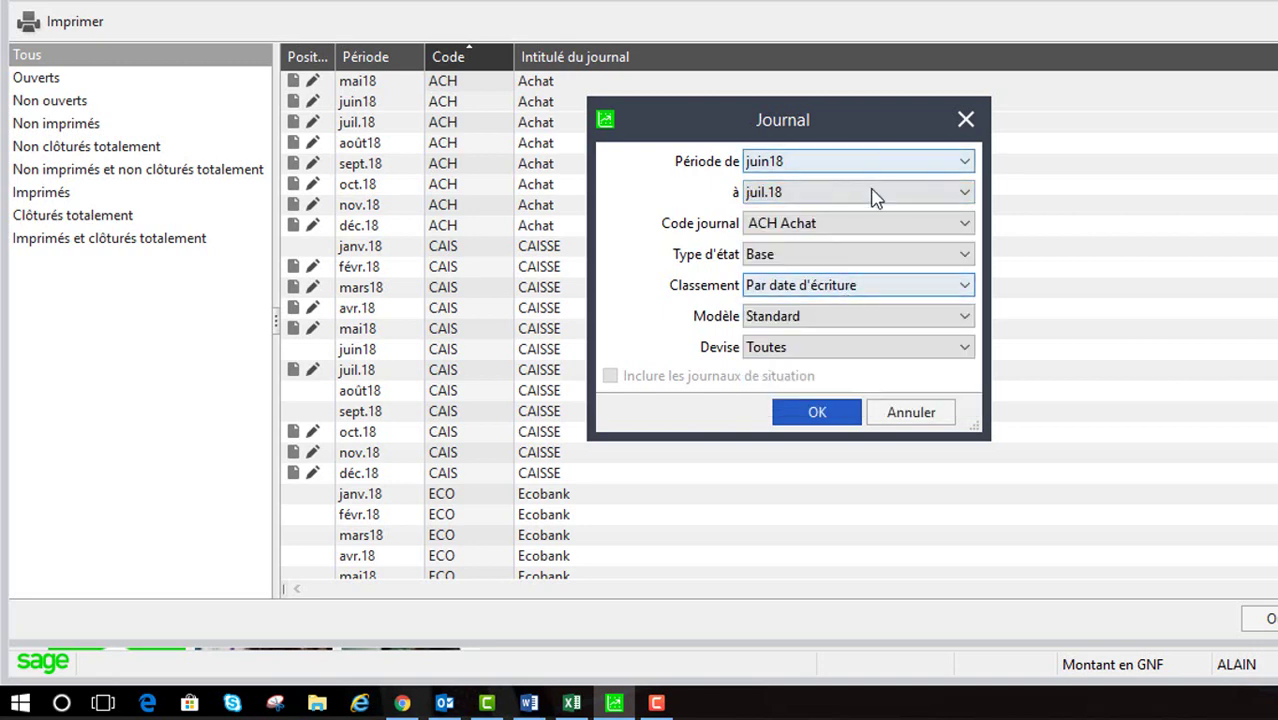
Step: Run the Journal report with a print preview instead of output to a PDF file
click(816, 413)
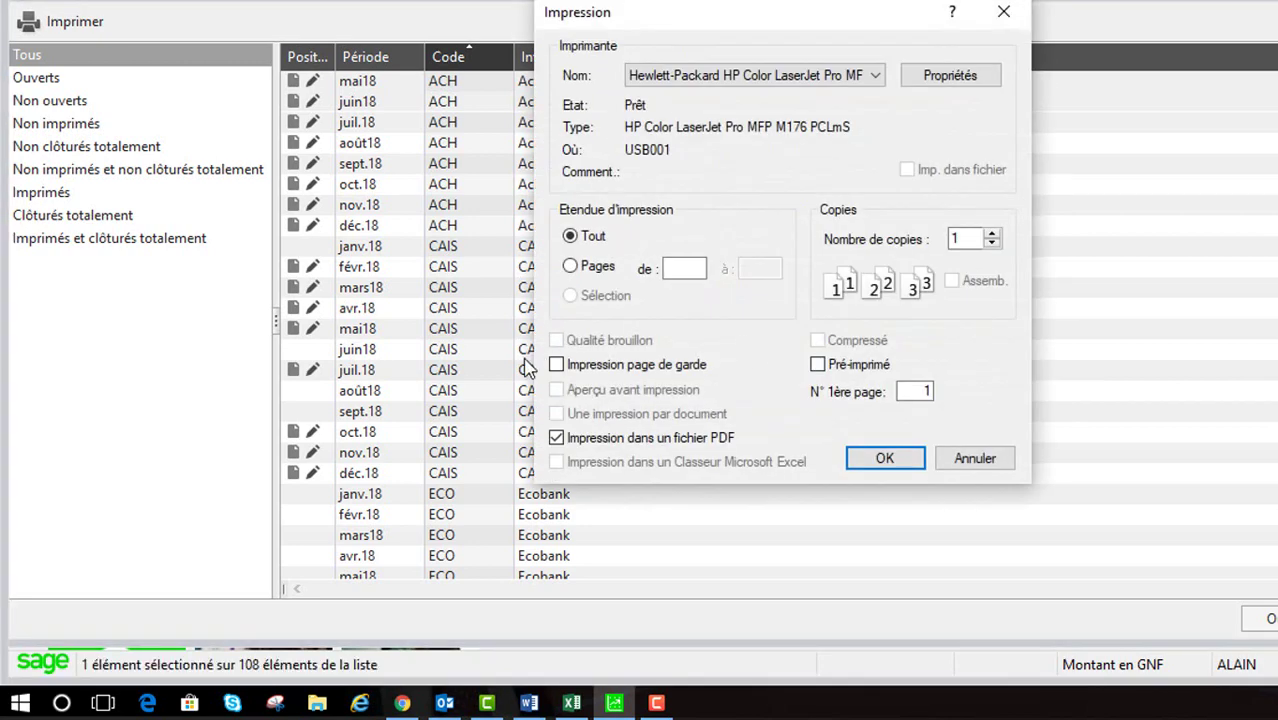
click(612, 445)
click(600, 391)
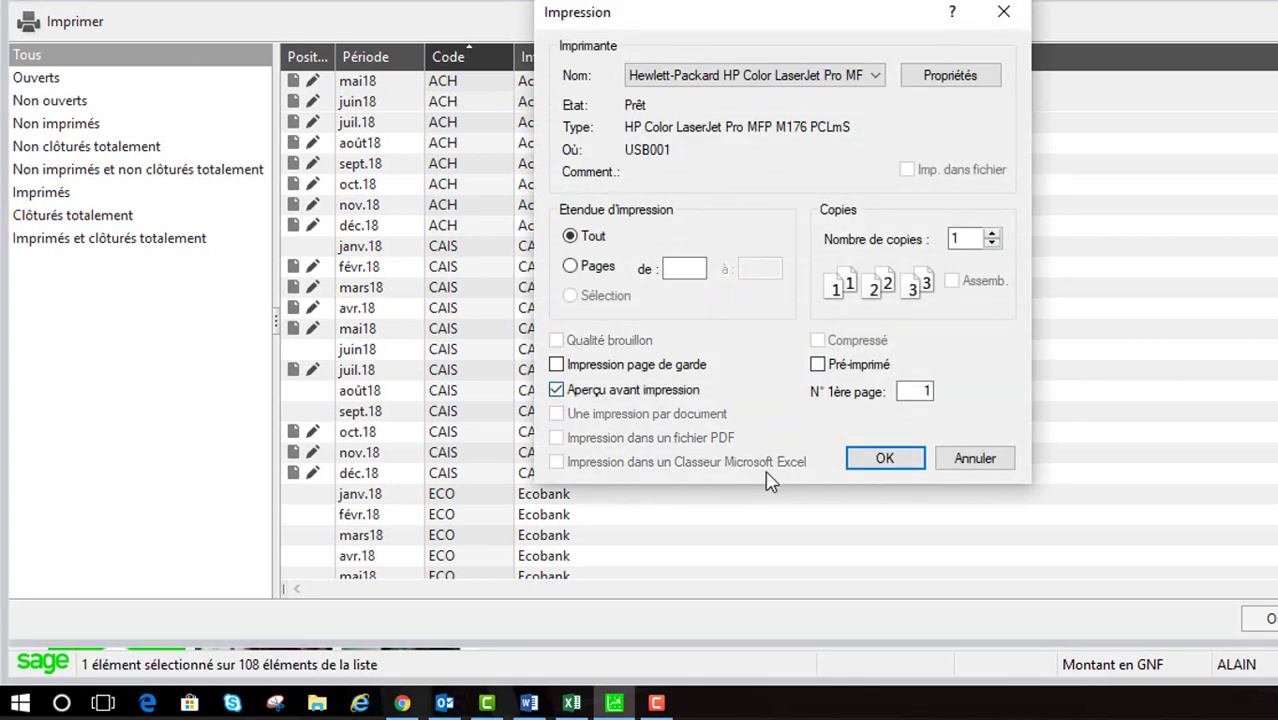
click(880, 478)
Step: Examine the print preview of the Achat journal for juin 2018 and close it
click(742, 117)
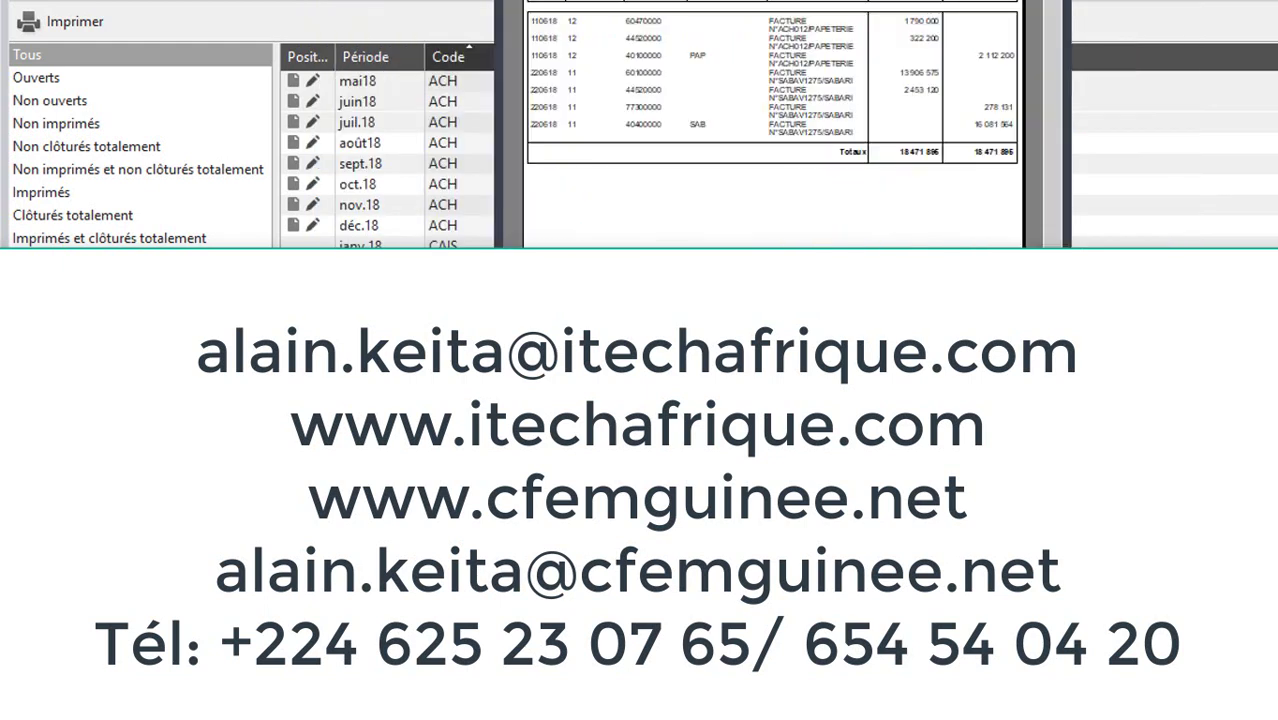
click(828, 74)
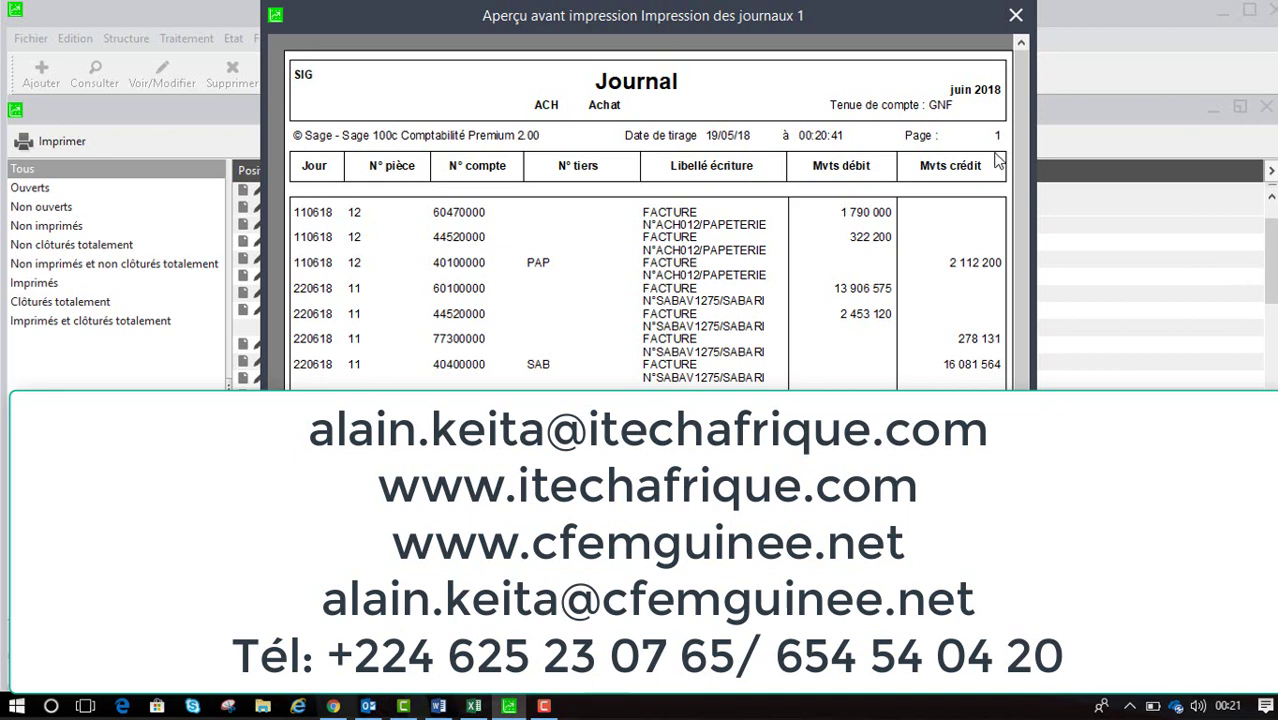
click(1014, 18)
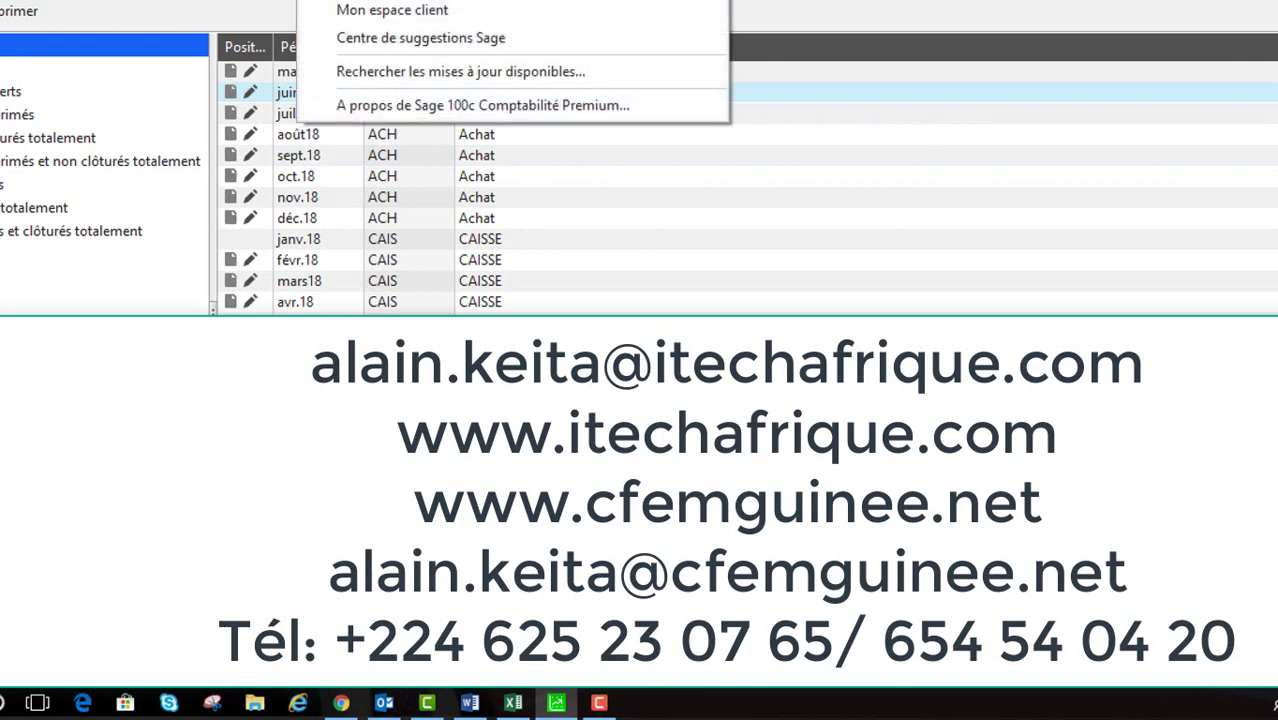
Step: View the version and licence information for Sage 100c Comptabilité Premium and close it
click(388, 108)
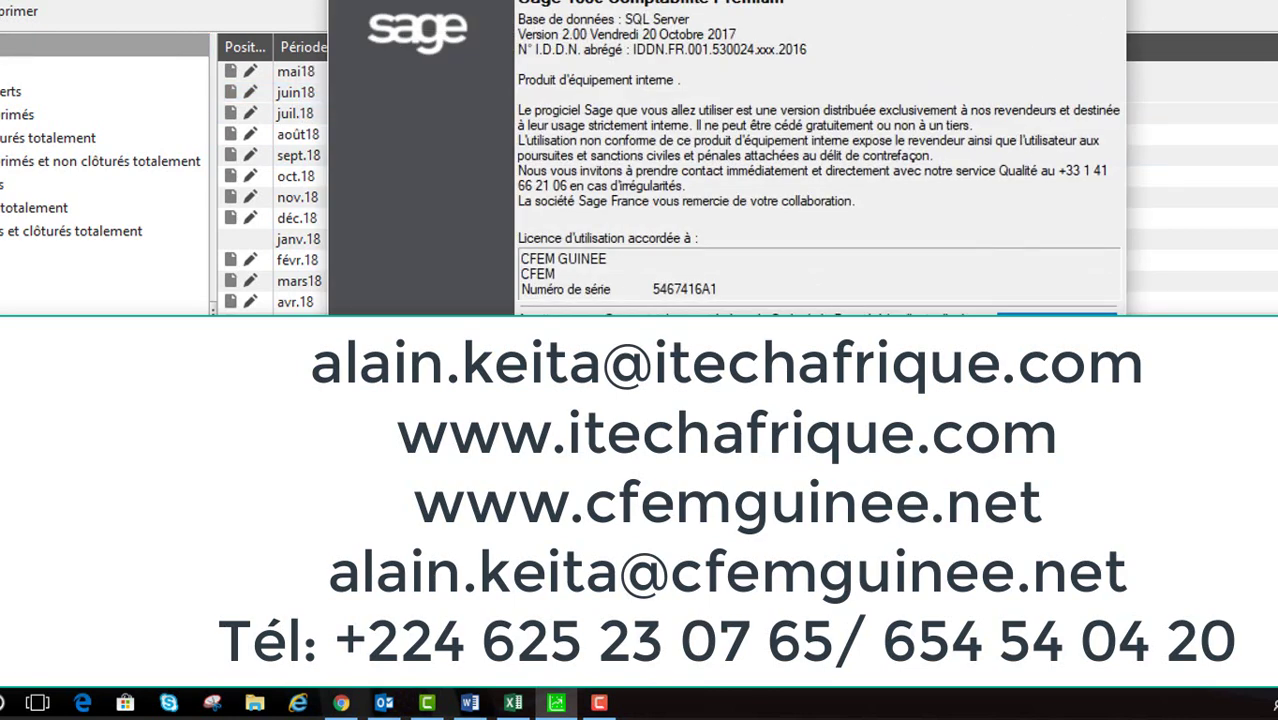
click(1110, 12)
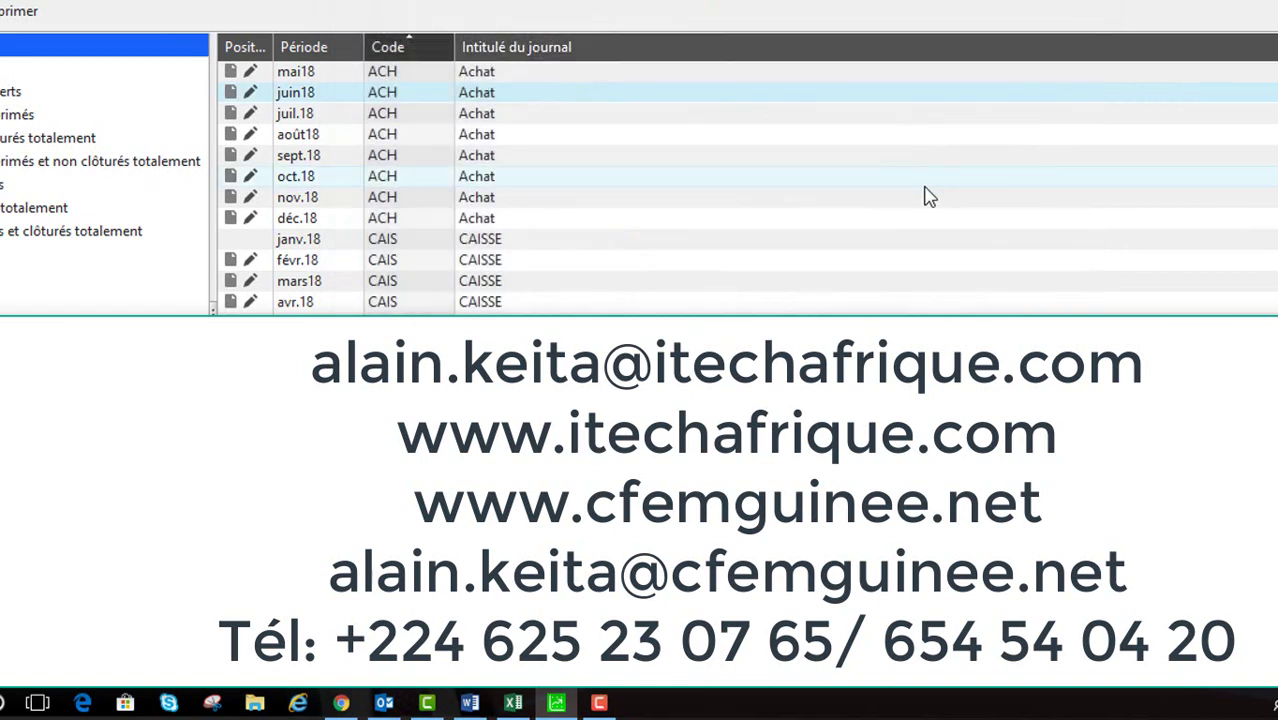